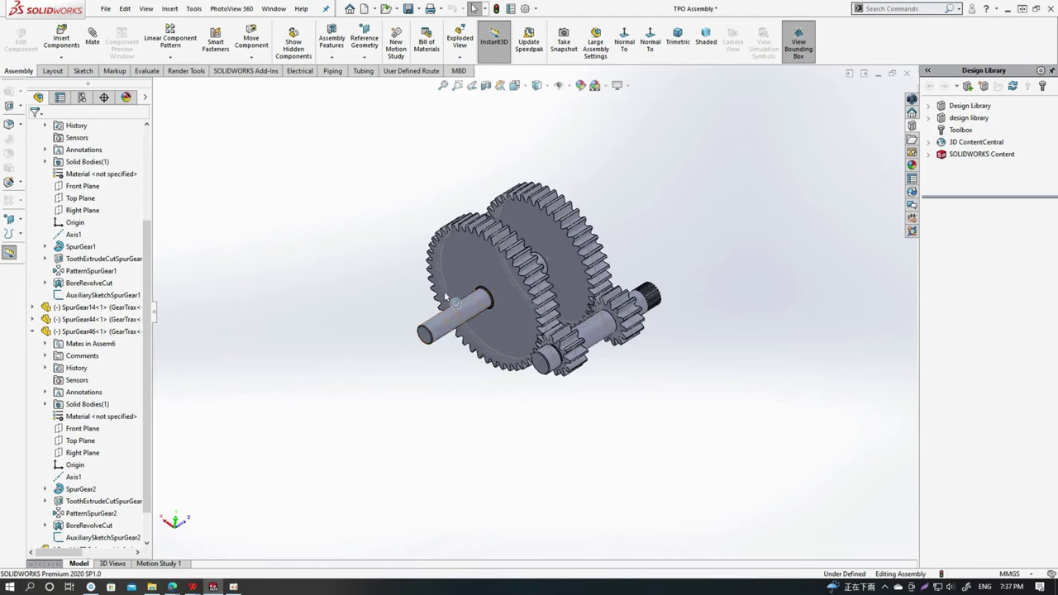
# Edit the shaft Part15 in place within the assembly and view it face-on.
pyautogui.scroll(-4, 444, 291)
pyautogui.moveTo(576, 426); pyautogui.dragTo(757, 476, button='middle')
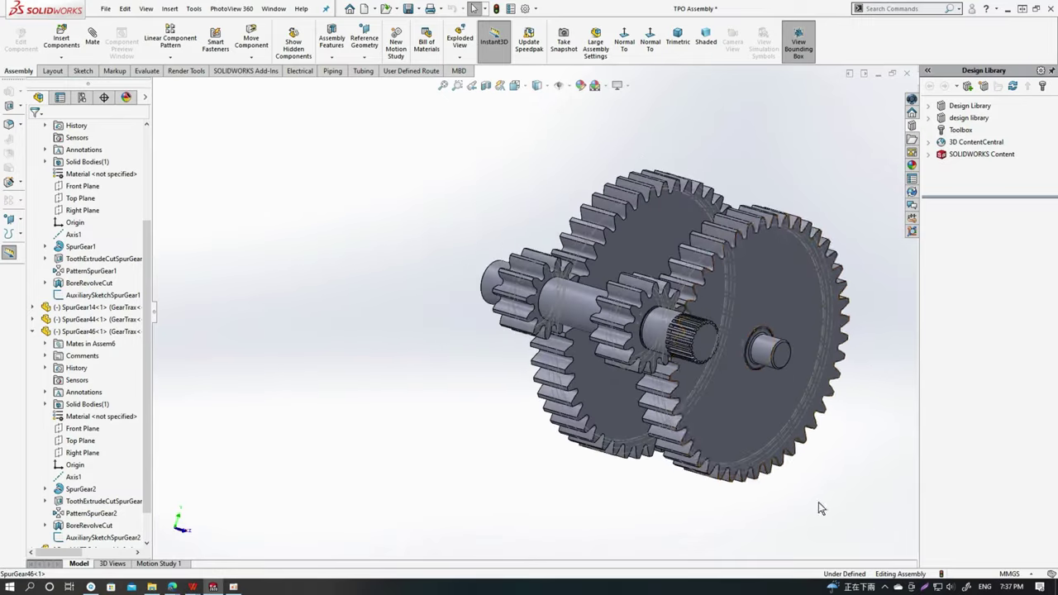
pyautogui.moveTo(757, 476); pyautogui.dragTo(818, 502, button='middle')
pyautogui.moveTo(699, 483)
pyautogui.mouseDown(button='middle')
pyautogui.moveTo(690, 491)
pyautogui.moveTo(732, 494)
pyautogui.mouseUp(button='middle')
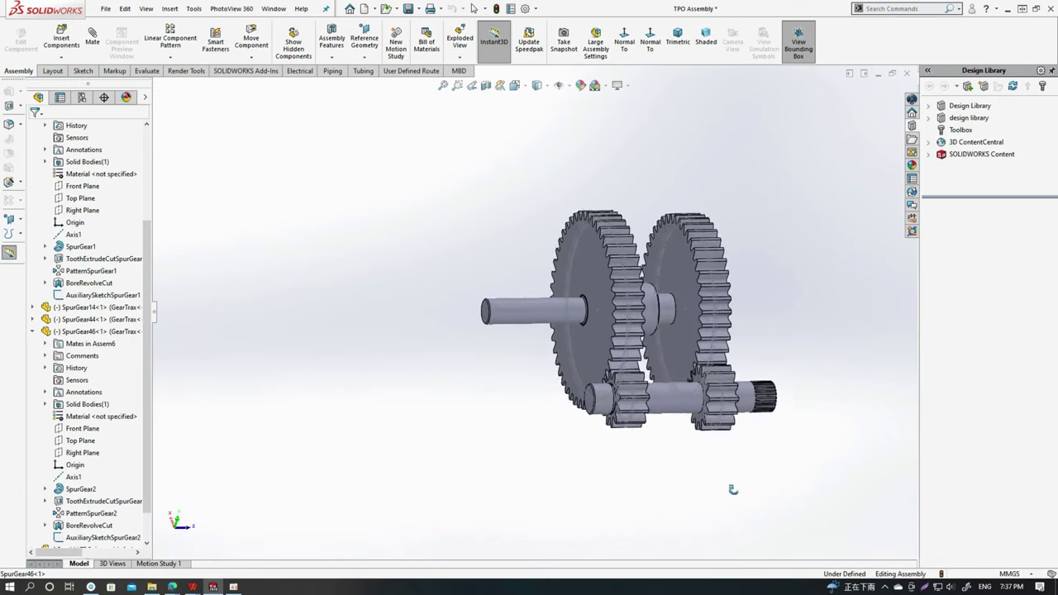
pyautogui.scroll(-3, 669, 282)
pyautogui.moveTo(669, 281)
pyautogui.mouseDown(button='middle')
pyautogui.moveTo(633, 399)
pyautogui.moveTo(637, 294)
pyautogui.moveTo(671, 270)
pyautogui.moveTo(619, 387)
pyautogui.moveTo(668, 350)
pyautogui.moveTo(563, 384)
pyautogui.moveTo(539, 507)
pyautogui.moveTo(581, 400)
pyautogui.mouseUp(button='middle')
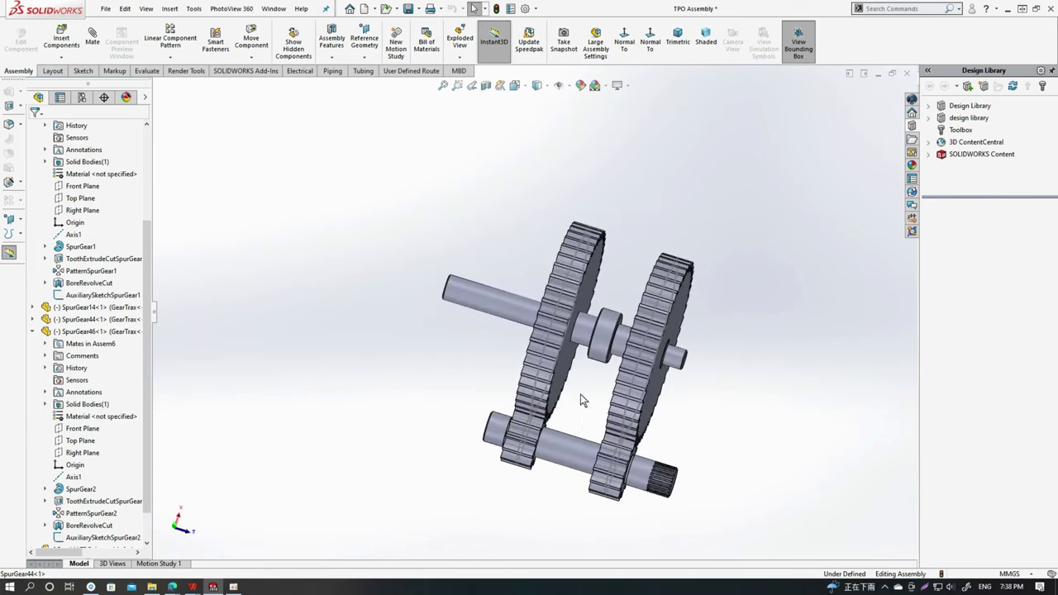
pyautogui.click(506, 315)
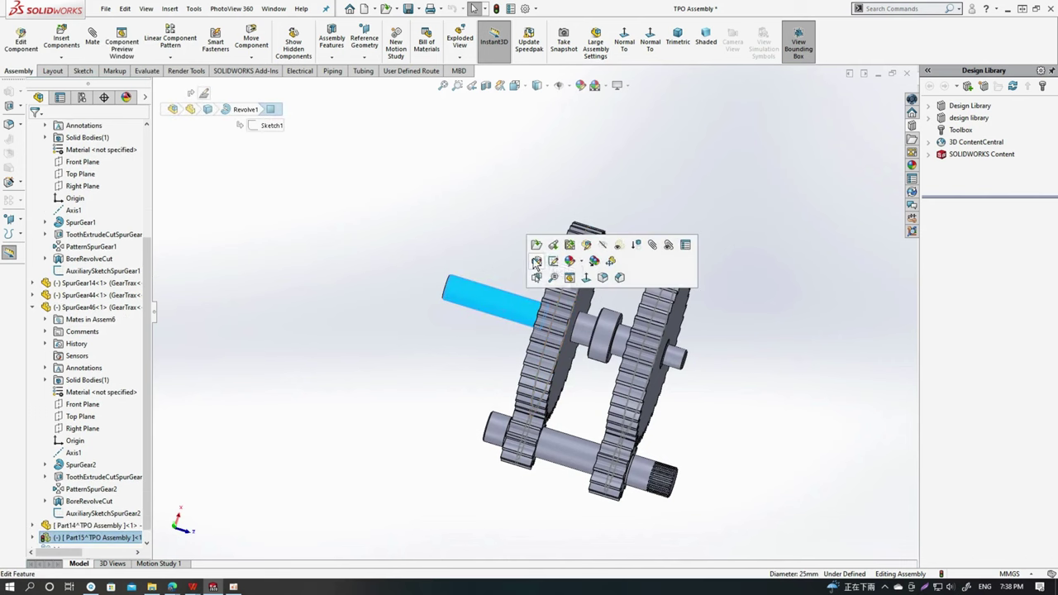
pyautogui.click(589, 244)
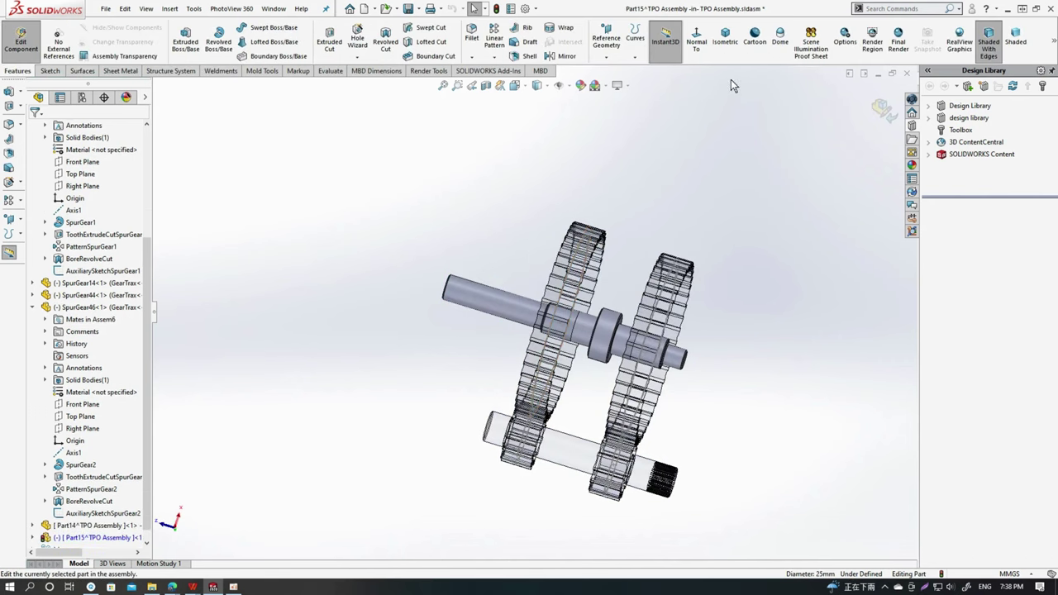
pyautogui.click(704, 47)
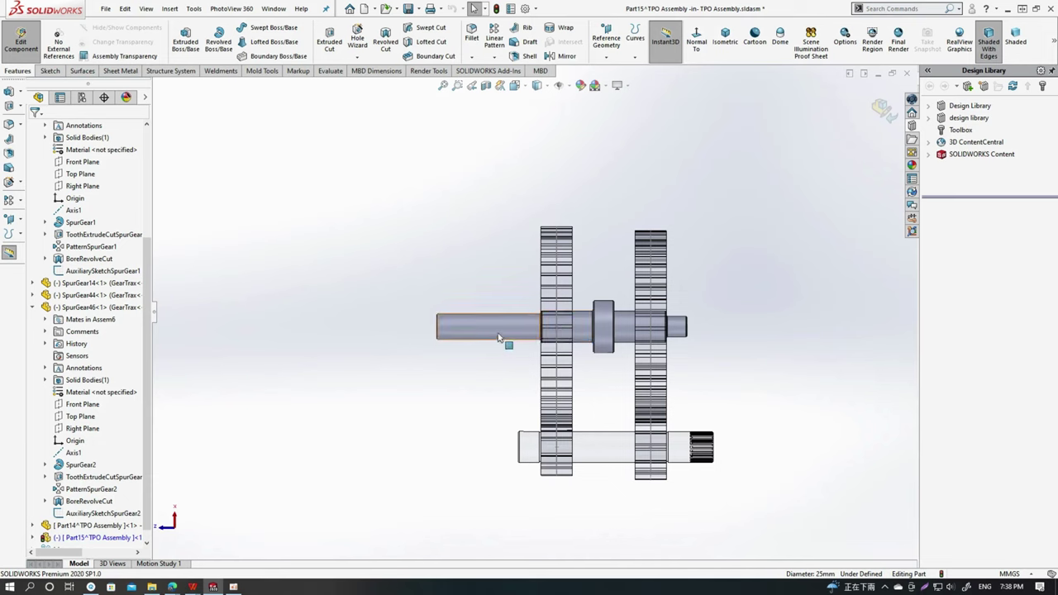
# Collapse SpurGear46 and SpurGear12, expand Part15, and select its Revolve1 feature.
pyautogui.scroll(-1, 91, 447)
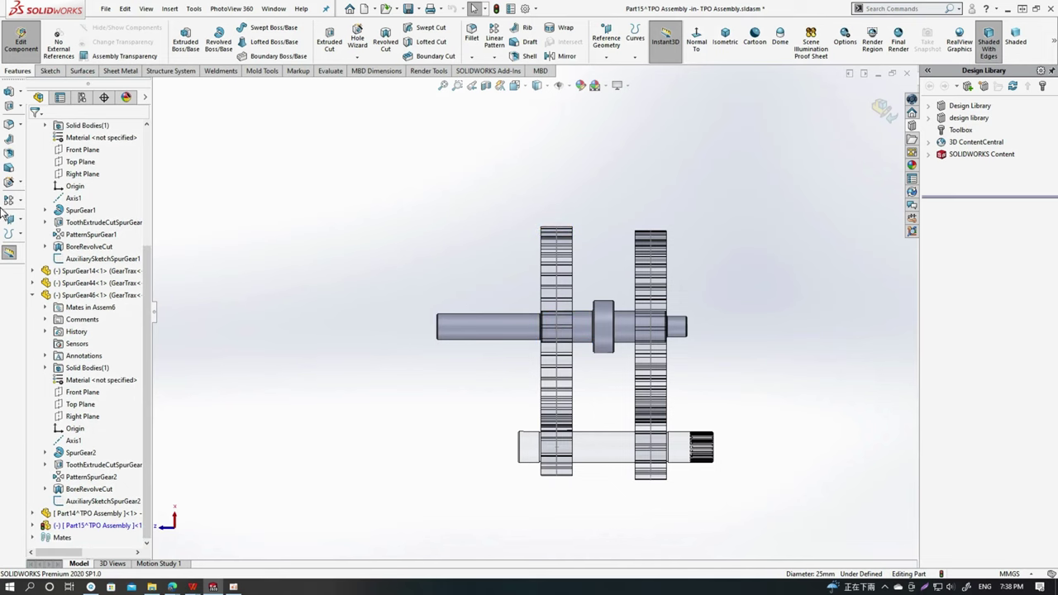
pyautogui.click(33, 295)
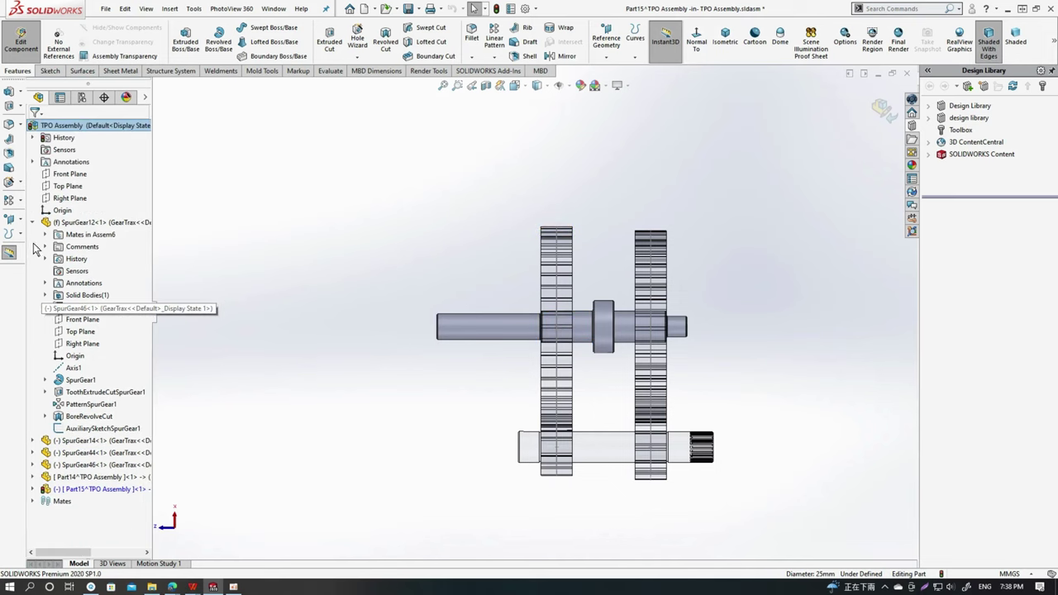
pyautogui.click(31, 223)
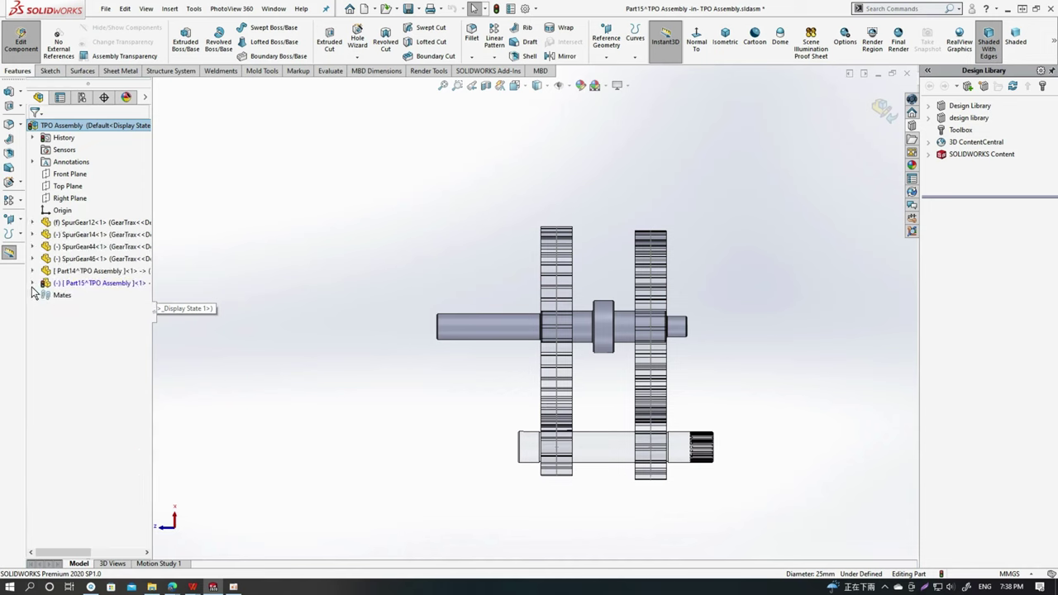
pyautogui.click(33, 283)
pyautogui.click(84, 416)
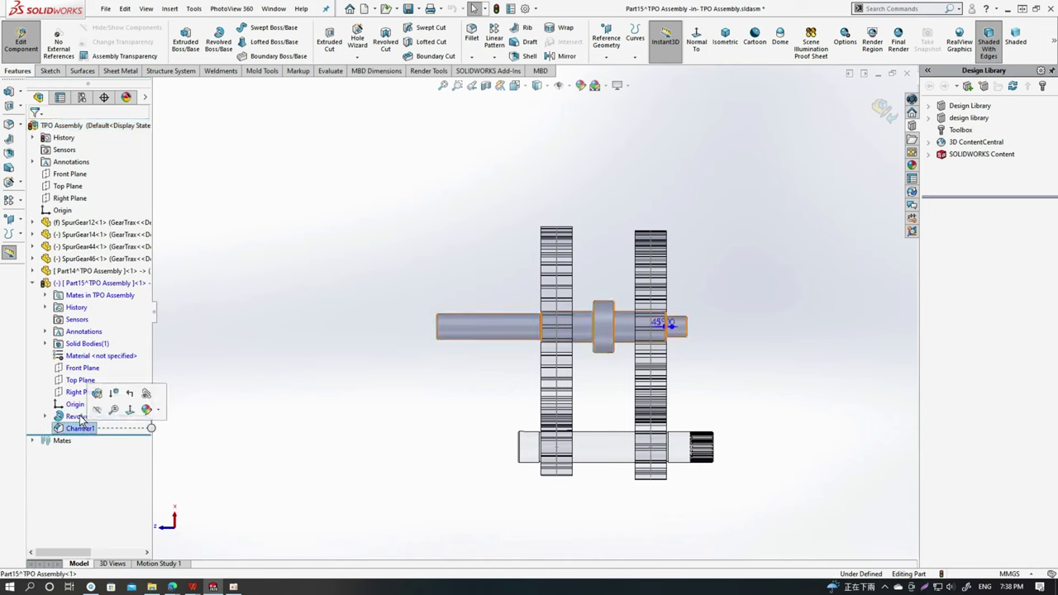
# Edit Revolve1's Sketch1 face-on and set the collar step dimension to 25.
pyautogui.click(106, 383)
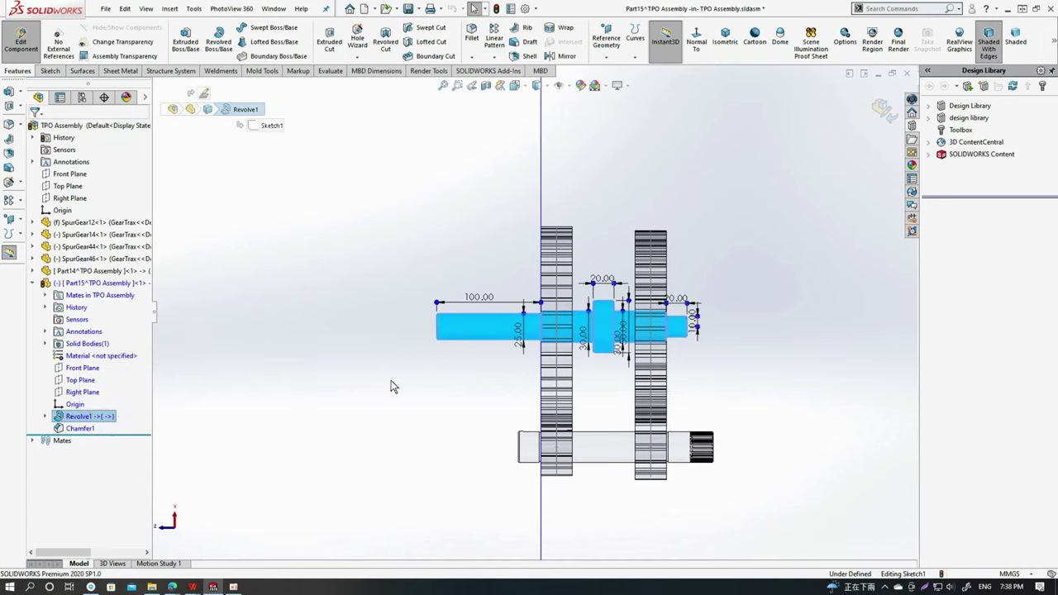
pyautogui.click(504, 475)
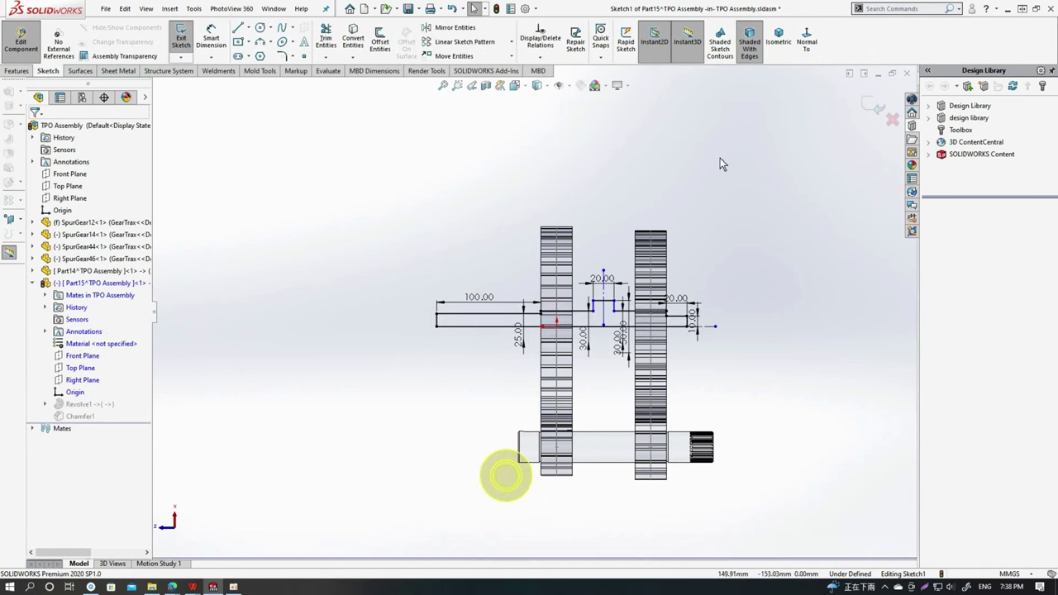
pyautogui.click(807, 50)
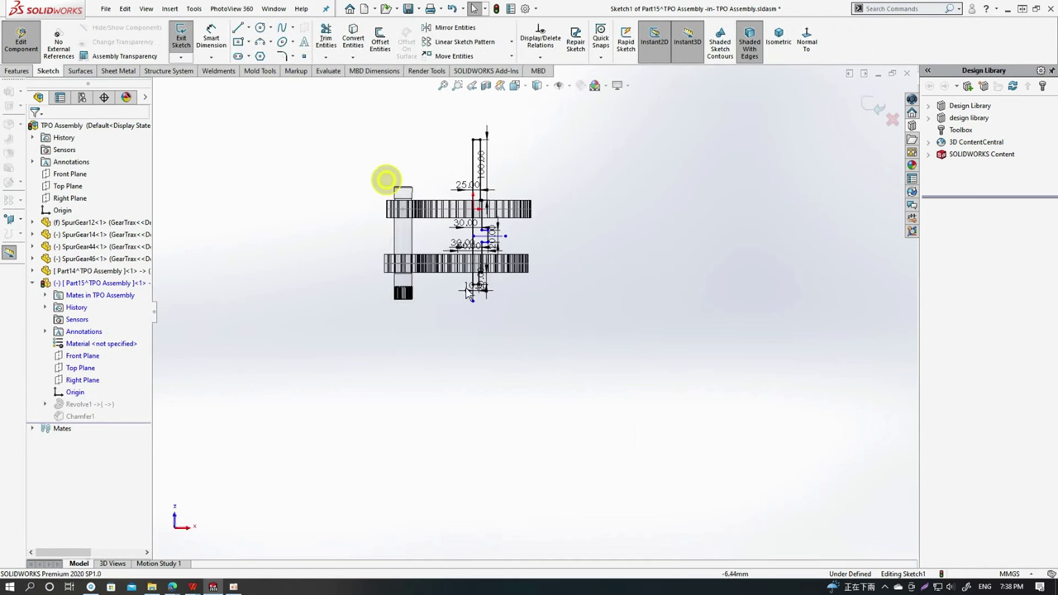
pyautogui.scroll(-5, 460, 207)
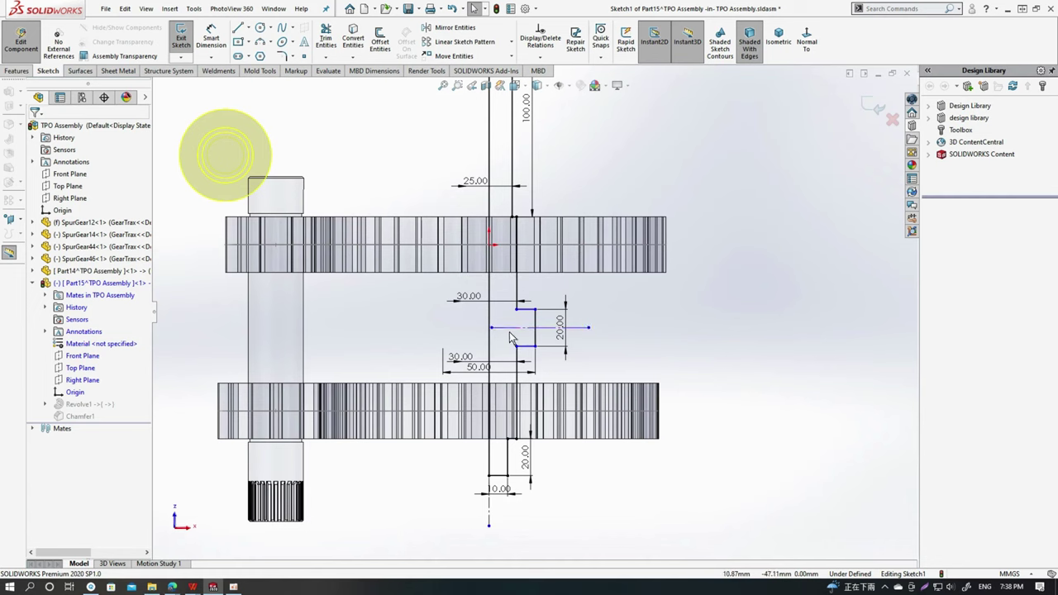
pyautogui.scroll(2, 511, 334)
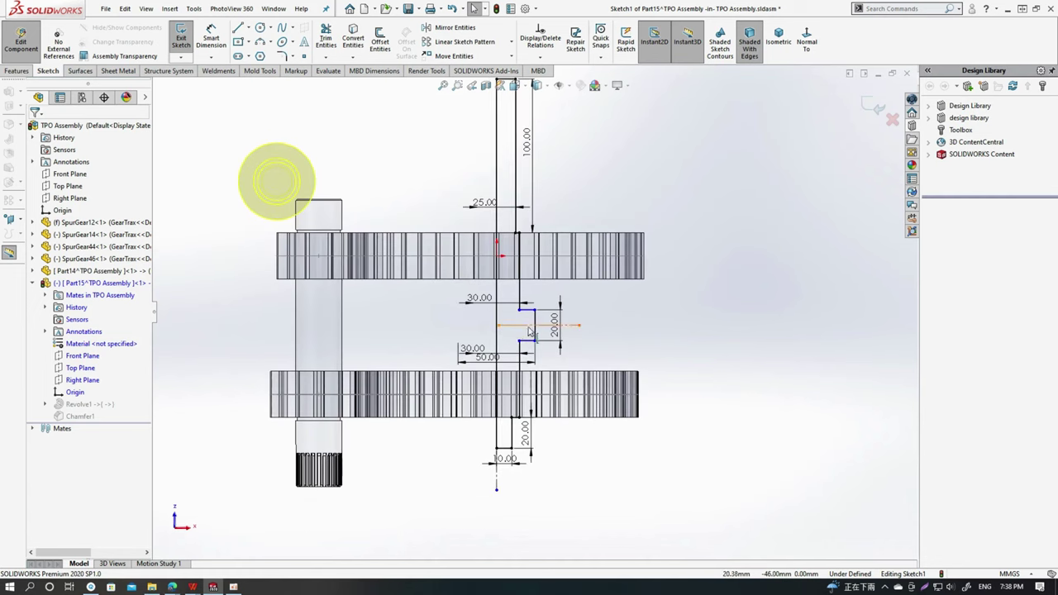
pyautogui.scroll(-3, 529, 331)
pyautogui.click(591, 330)
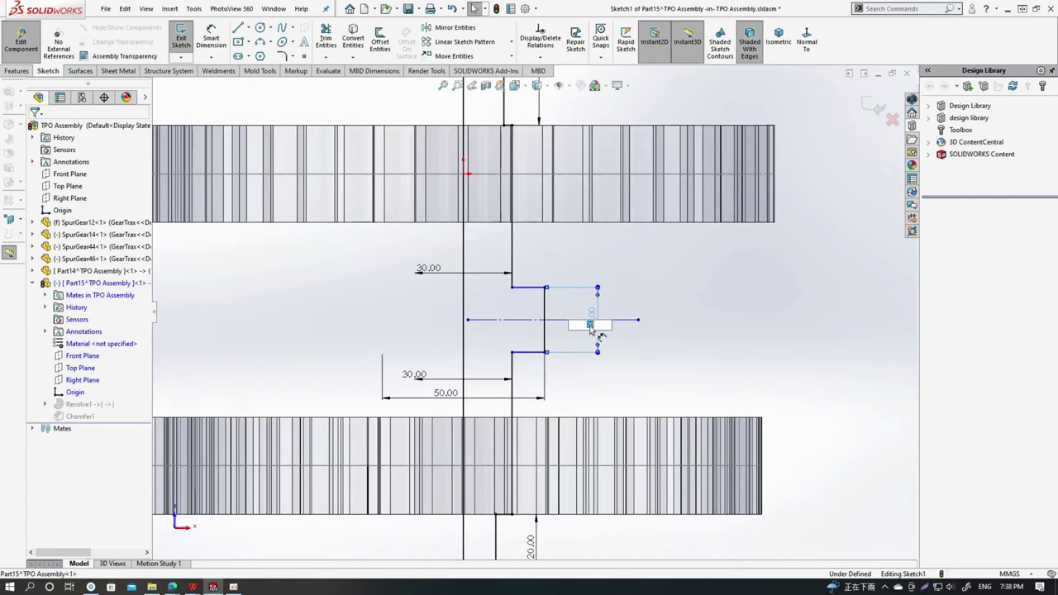
pyautogui.hotkey('ctrl', 'z')
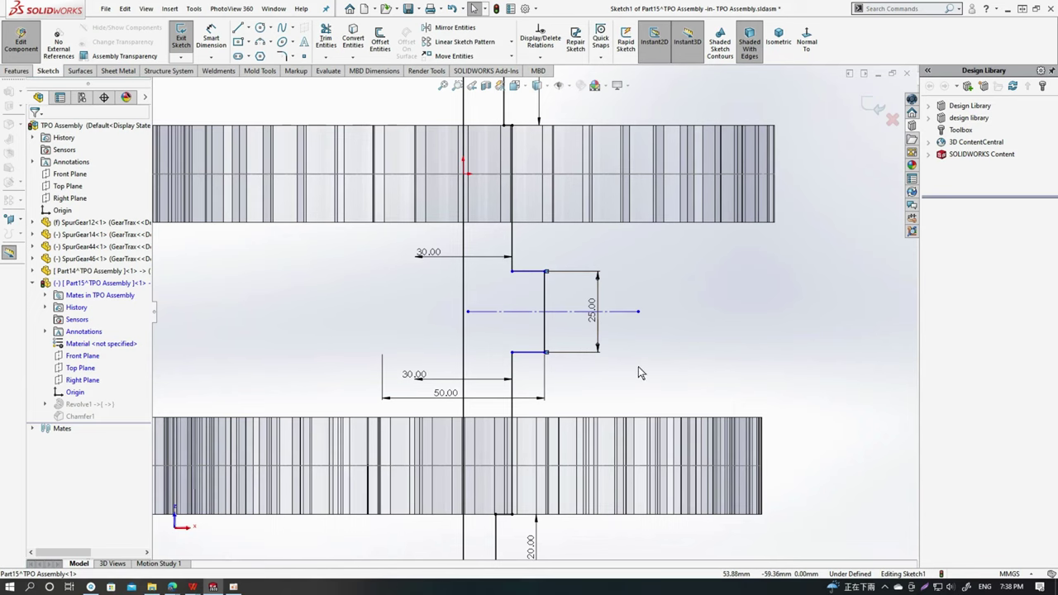
pyautogui.scroll(1, 513, 345)
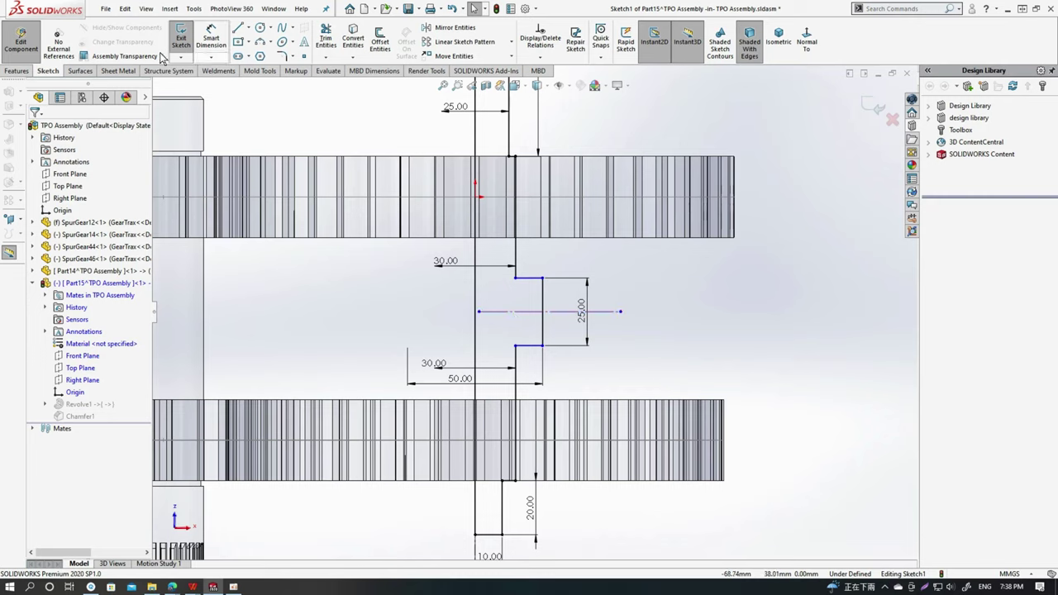
# Add a 30 dimension from the gear's top edge to the centerline.
pyautogui.click(209, 35)
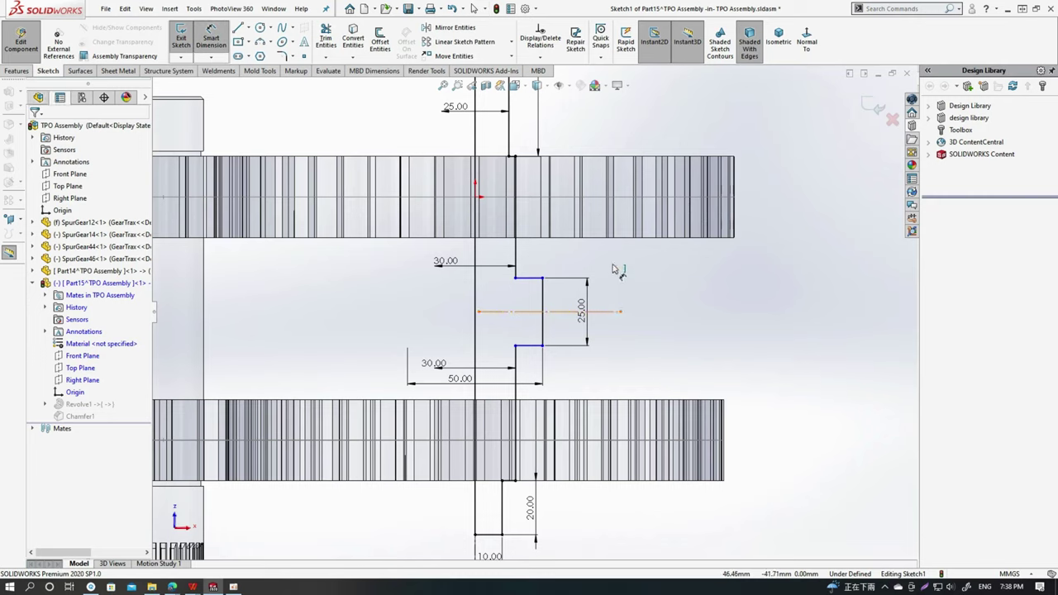
pyautogui.click(595, 237)
pyautogui.click(616, 311)
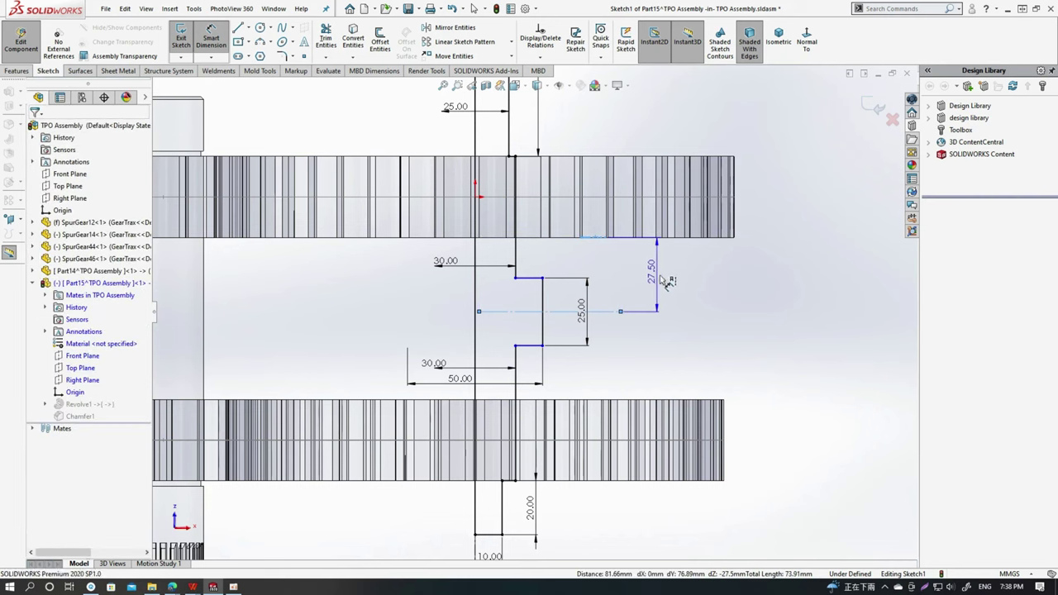
pyautogui.click(661, 281)
pyautogui.press('Return')
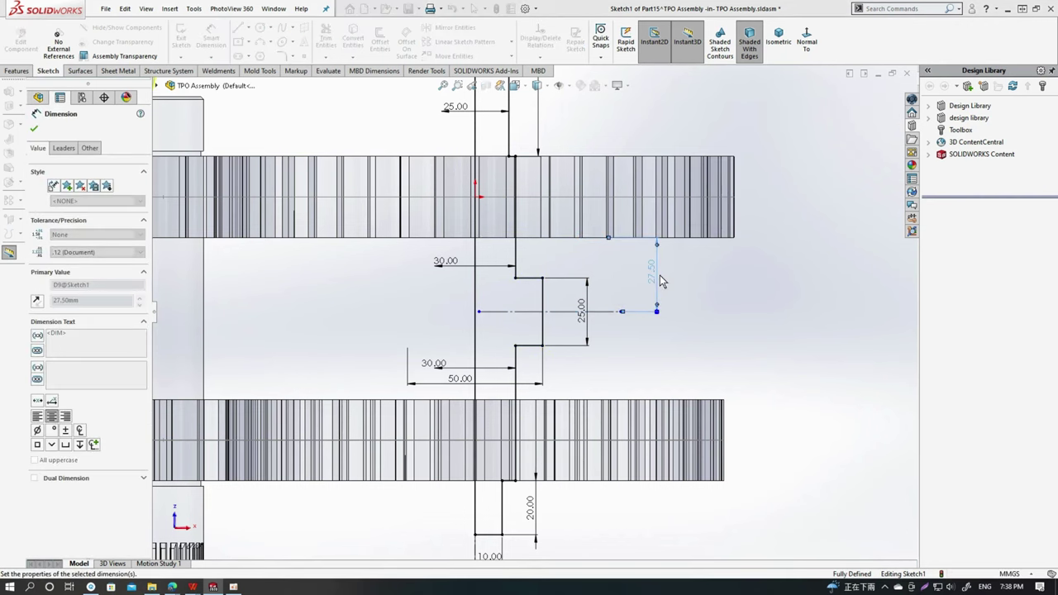
# Change the 50.00 collar length to 60 and exit the sketch to rebuild the shaft.
pyautogui.scroll(1, 672, 332)
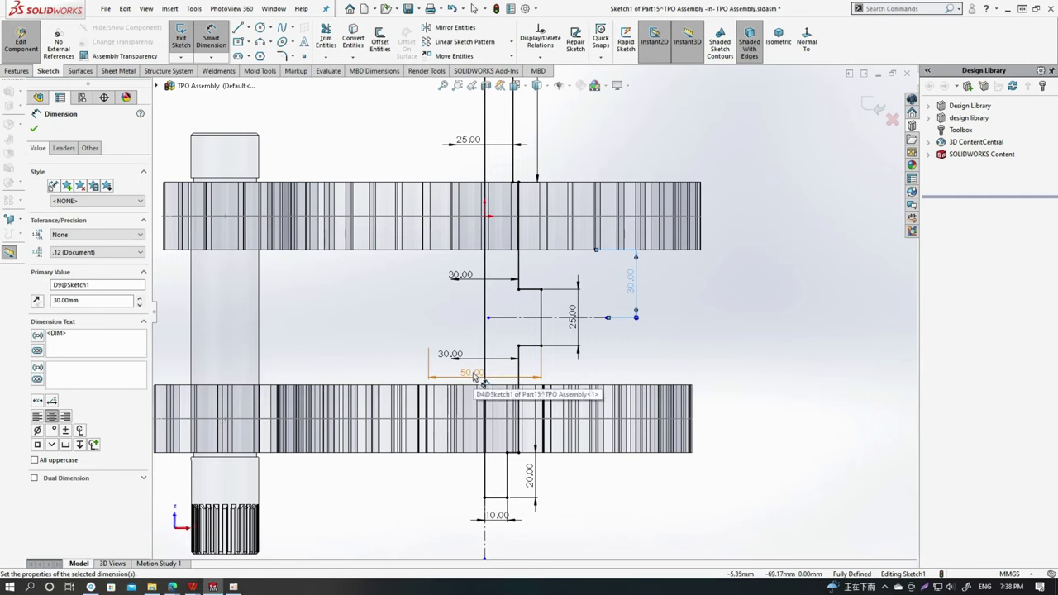
pyautogui.doubleClick(475, 375)
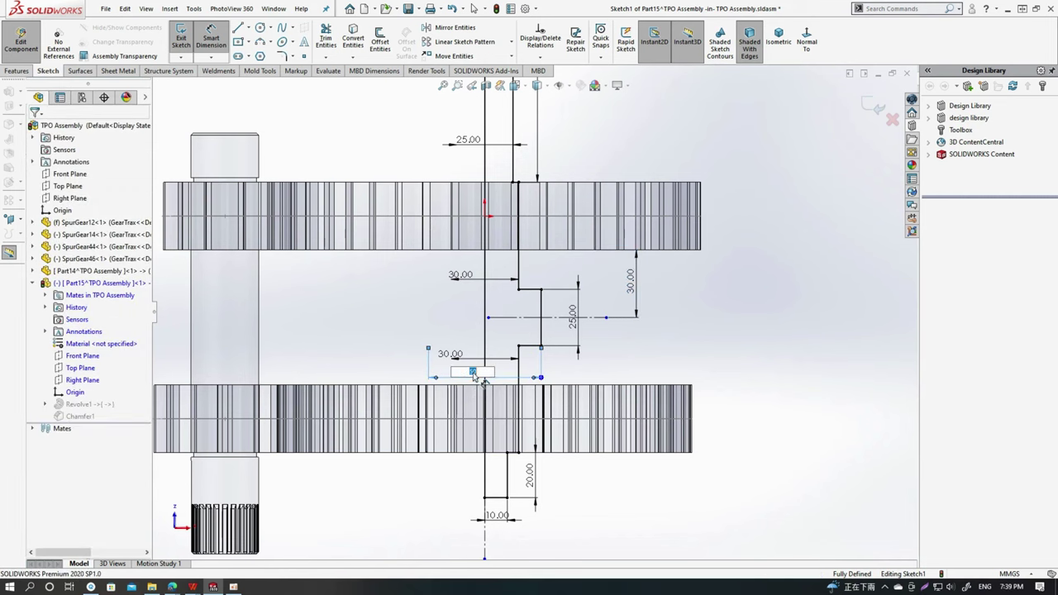
pyautogui.write('60')
pyautogui.press('Return')
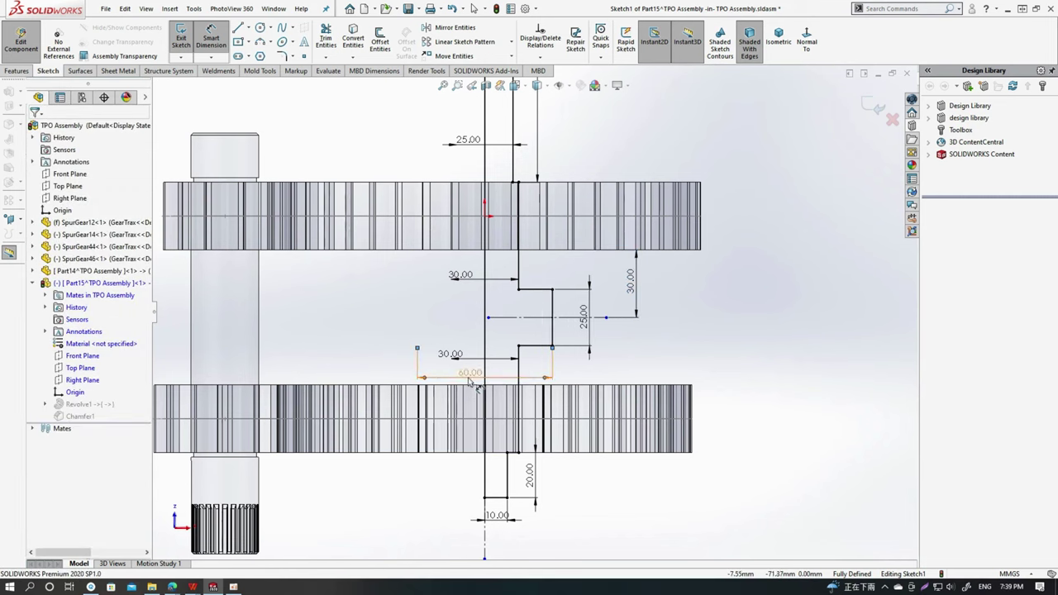
pyautogui.click(874, 106)
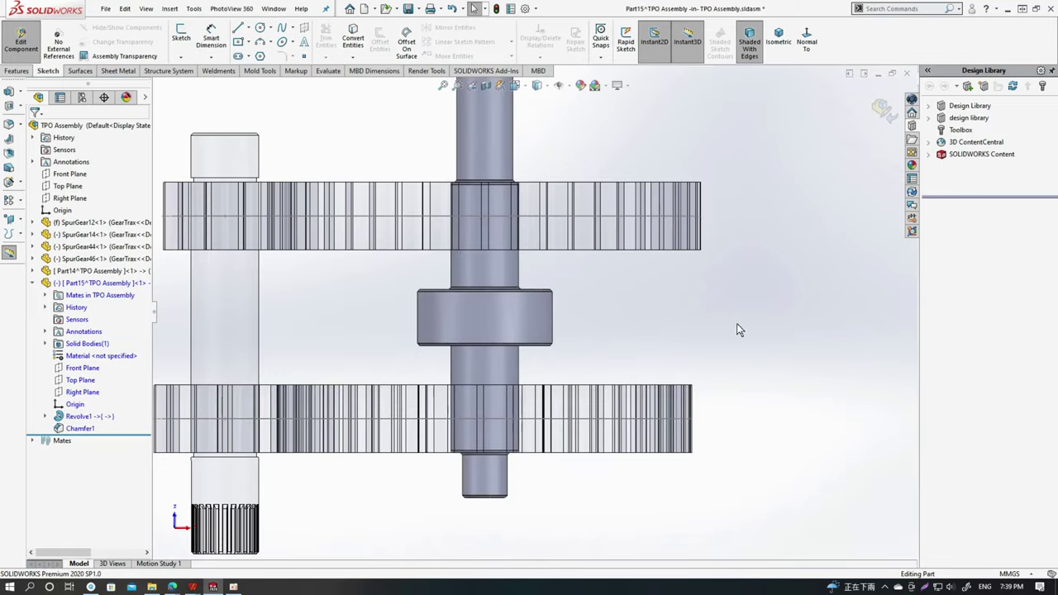
# Add one more collar edge to Chamfer1, keeping its 1.00 mm × 45° size.
pyautogui.moveTo(738, 329)
pyautogui.mouseDown(button='middle')
pyautogui.moveTo(702, 380)
pyautogui.moveTo(730, 283)
pyautogui.moveTo(768, 248)
pyautogui.moveTo(758, 246)
pyautogui.moveTo(735, 278)
pyautogui.mouseUp(button='middle')
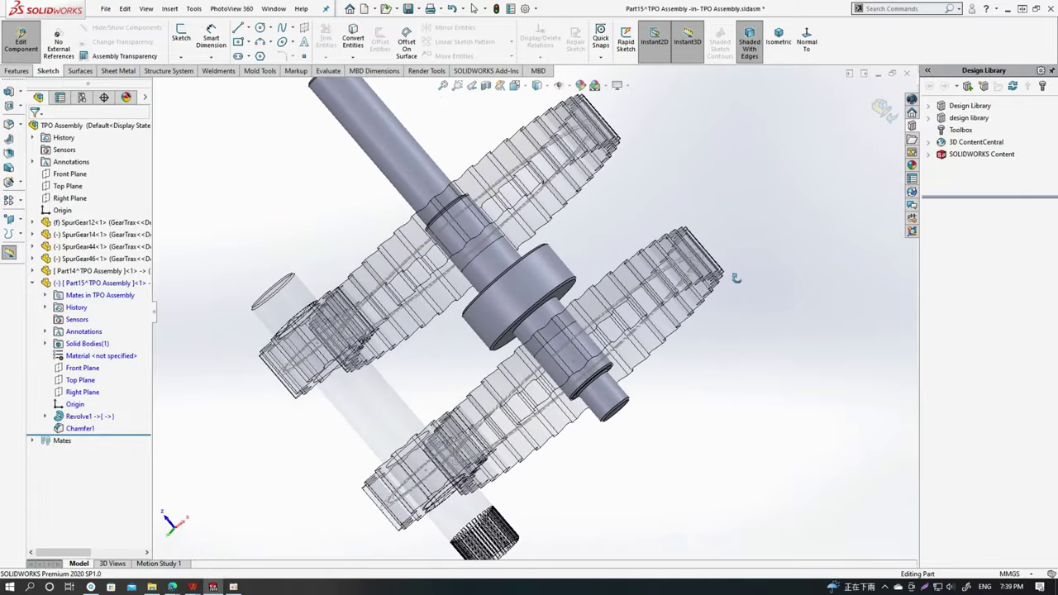
pyautogui.scroll(-3, 537, 314)
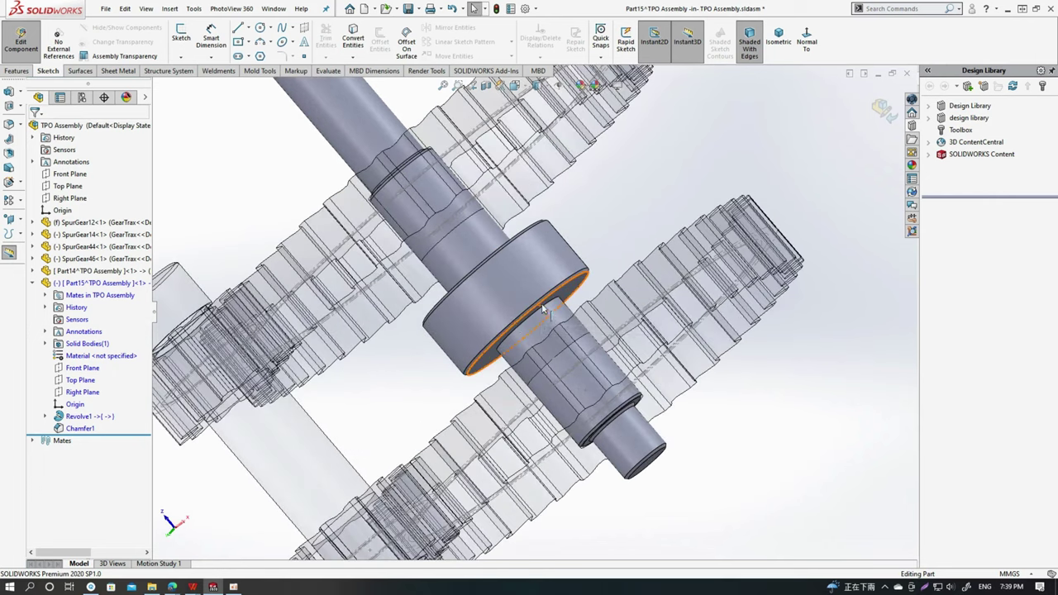
pyautogui.click(80, 429)
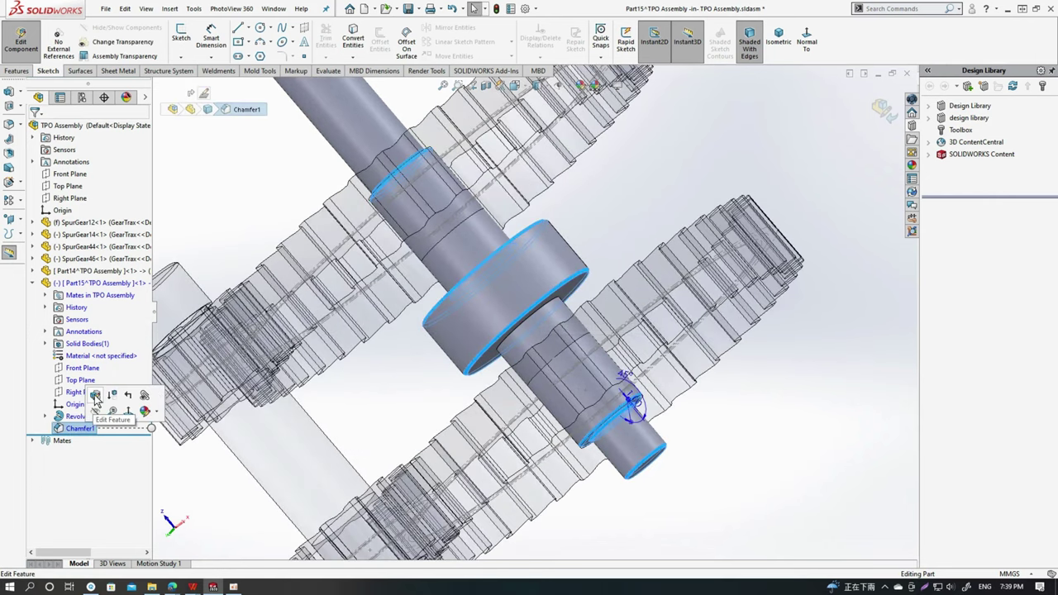
pyautogui.click(545, 332)
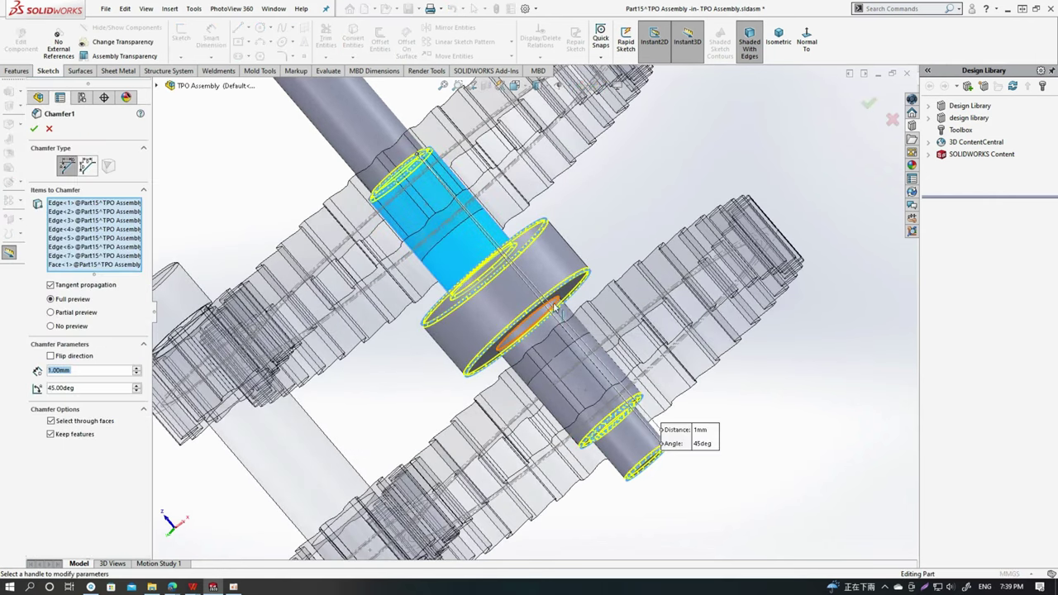
pyautogui.click(552, 308)
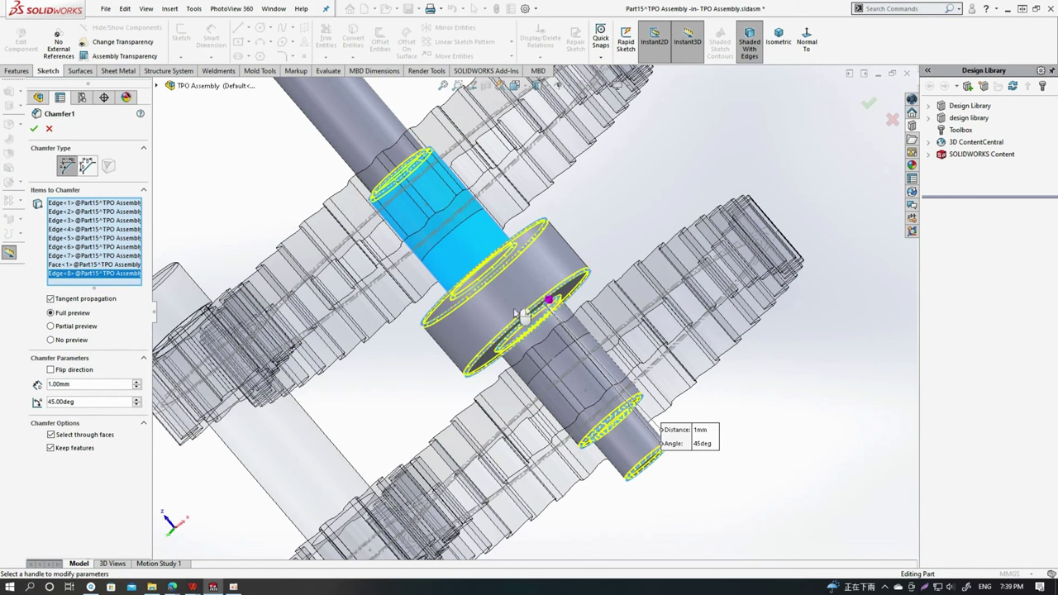
pyautogui.click(34, 130)
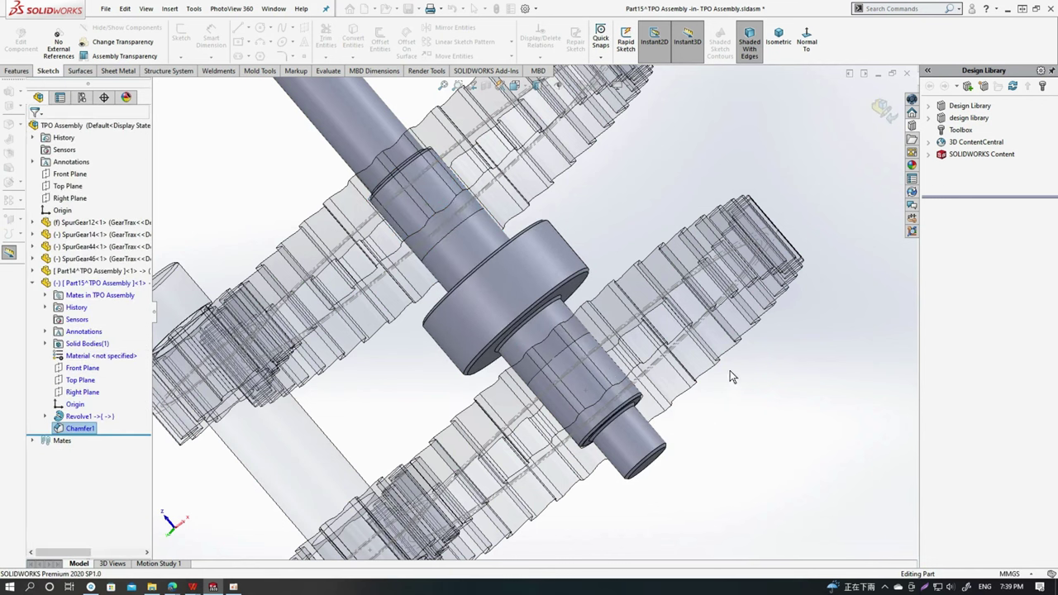
pyautogui.scroll(2, 808, 393)
# Start a new sketch on the shaft collar face, viewed face-on.
pyautogui.moveTo(581, 352)
pyautogui.mouseDown(button='middle')
pyautogui.moveTo(435, 319)
pyautogui.moveTo(742, 323)
pyautogui.mouseUp(button='middle')
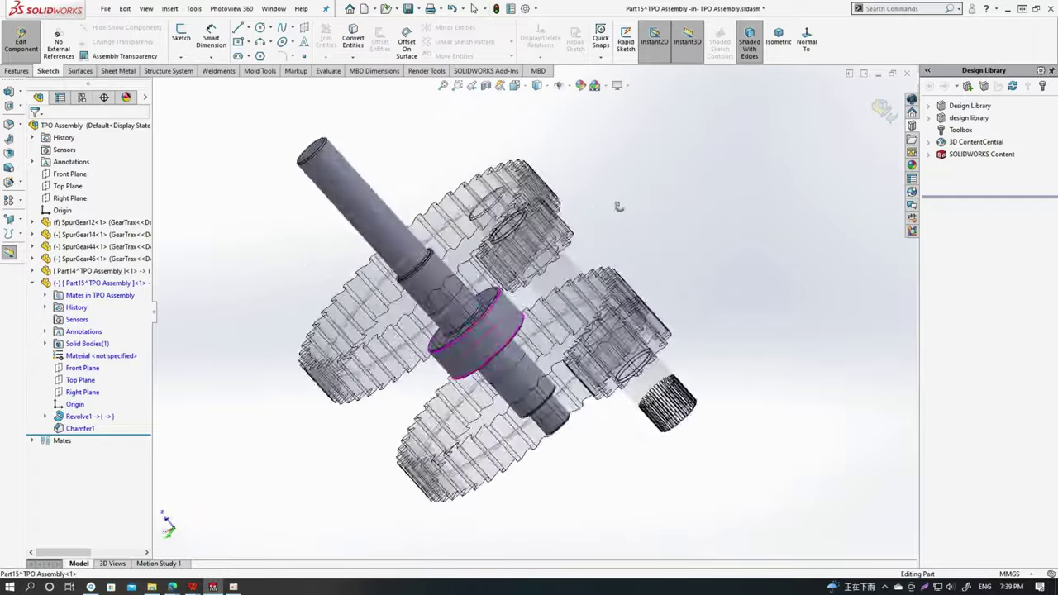
pyautogui.scroll(-2, 540, 245)
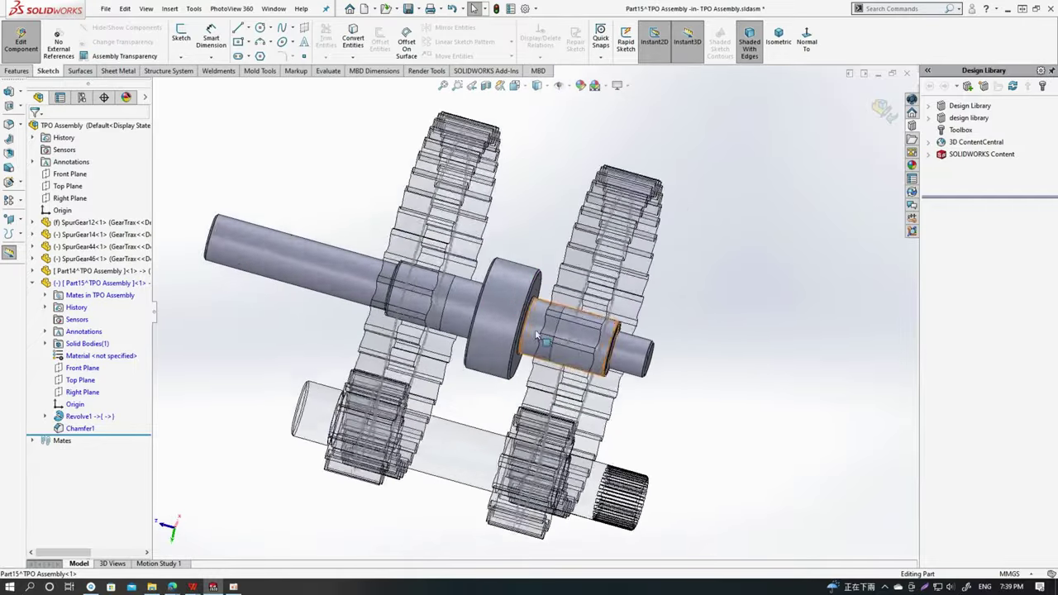
pyautogui.scroll(-4, 540, 244)
pyautogui.scroll(-1, 540, 244)
pyautogui.click(541, 245)
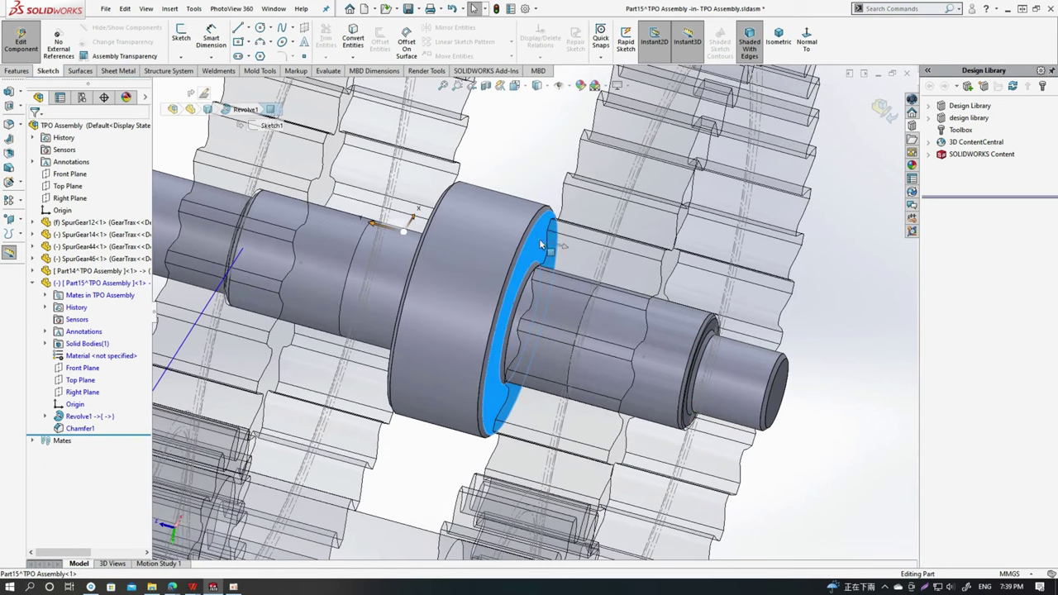
pyautogui.click(589, 212)
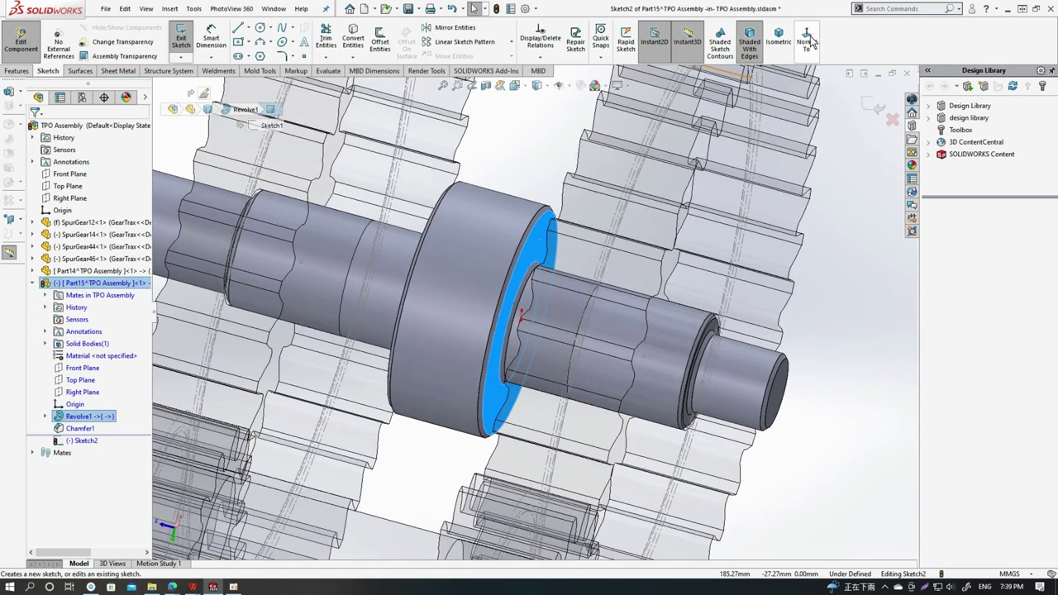
pyautogui.click(803, 39)
pyautogui.scroll(-3, 559, 308)
pyautogui.scroll(3, 559, 308)
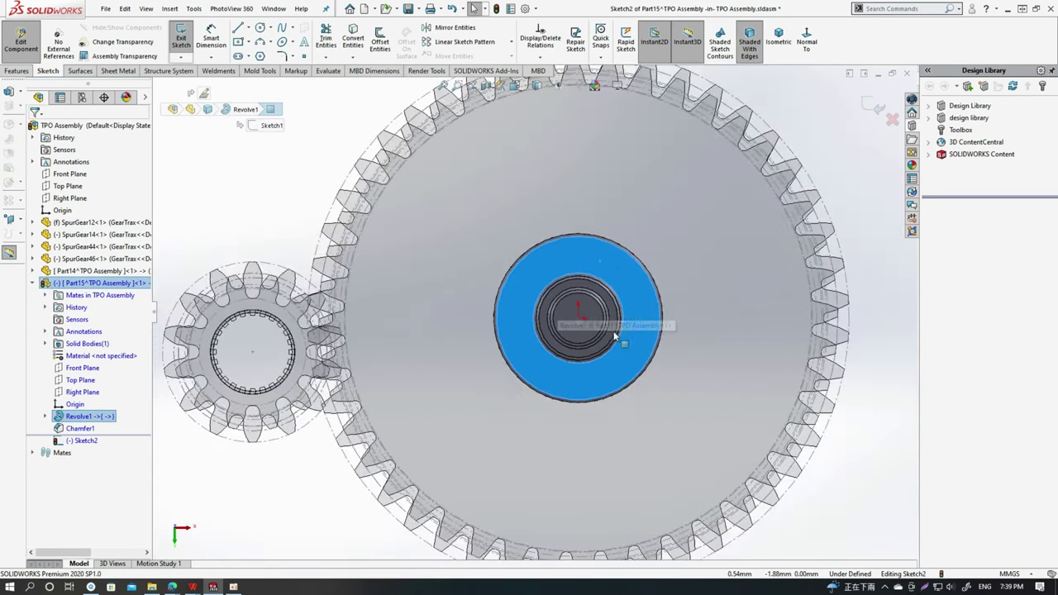
pyautogui.scroll(-2, 604, 261)
pyautogui.scroll(1, 505, 314)
pyautogui.scroll(1, 505, 314)
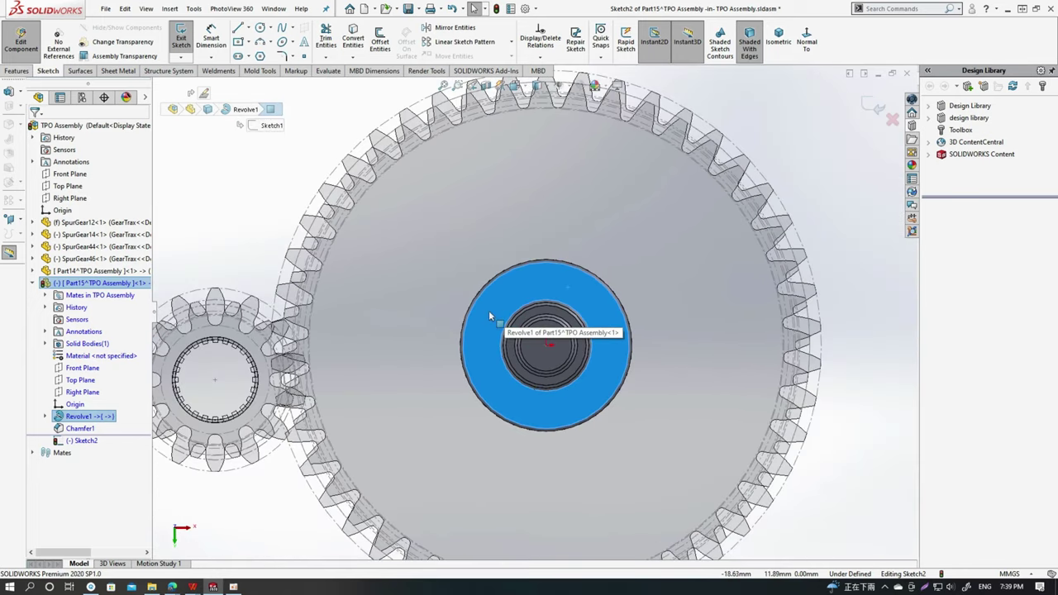
pyautogui.scroll(-2, 496, 314)
pyautogui.scroll(-1, 517, 316)
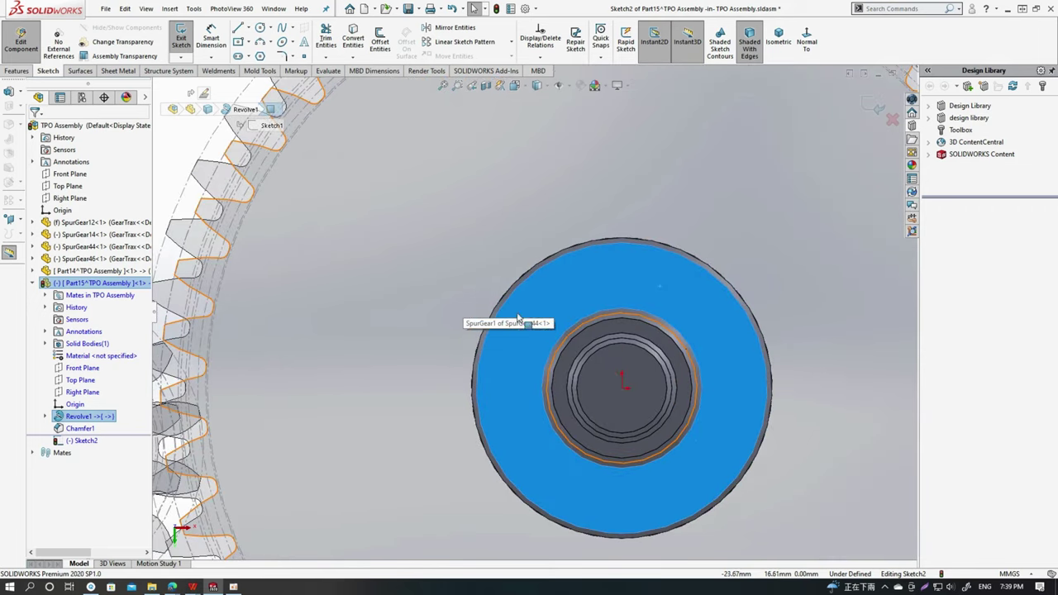
pyautogui.scroll(-2, 624, 376)
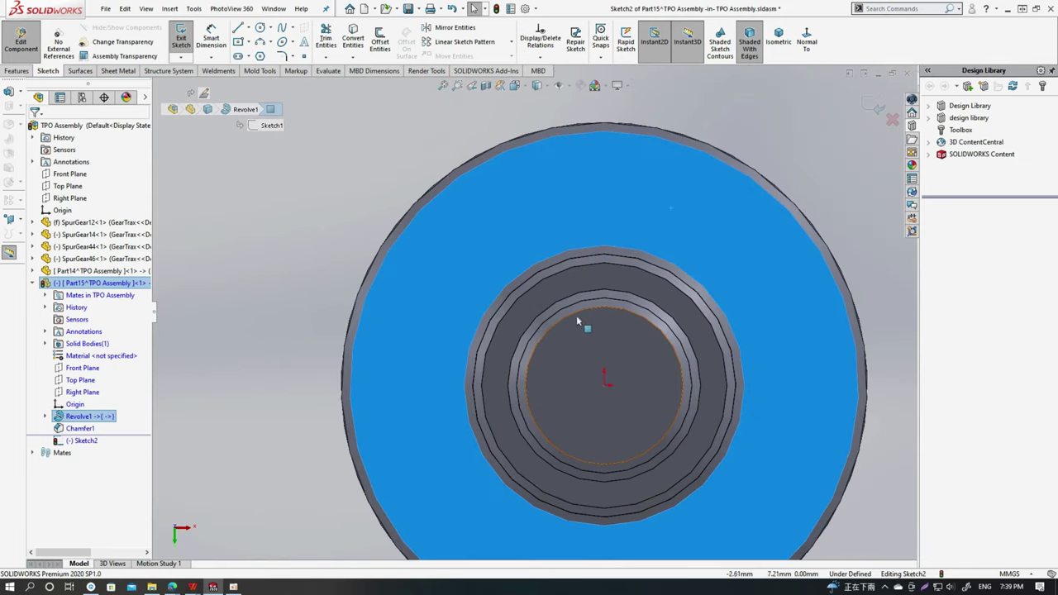
# Draw a 60 mm diameter circle centred on the shaft origin.
pyautogui.click(260, 30)
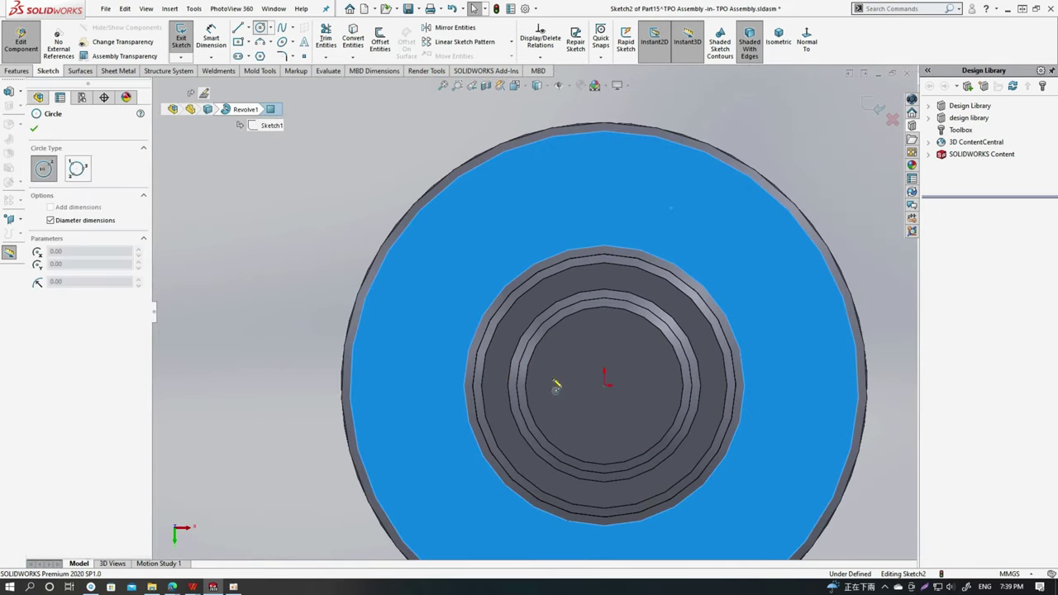
pyautogui.click(607, 378)
pyautogui.write('60')
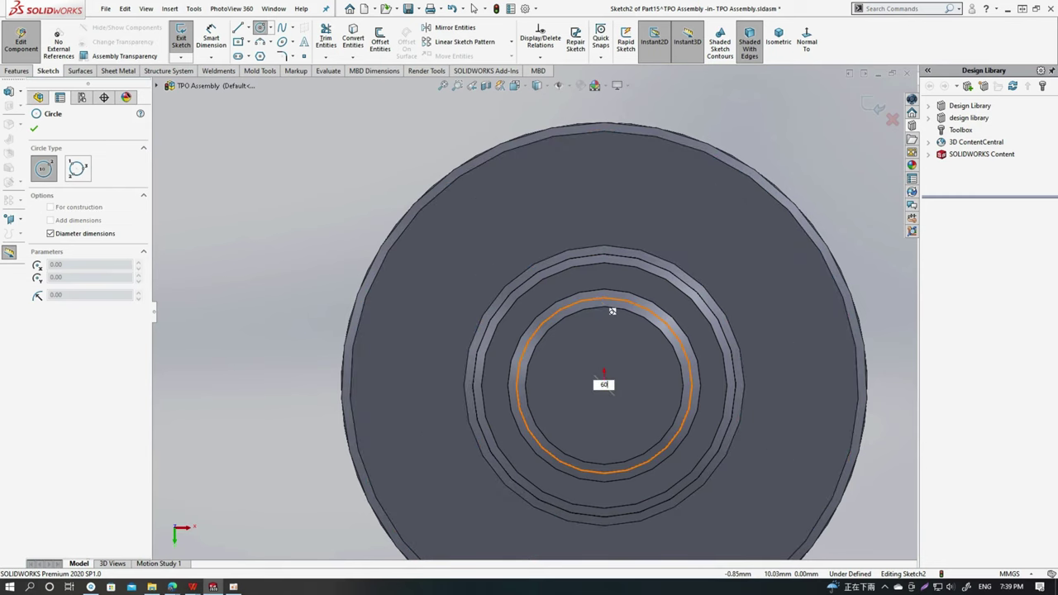
pyautogui.press('Return')
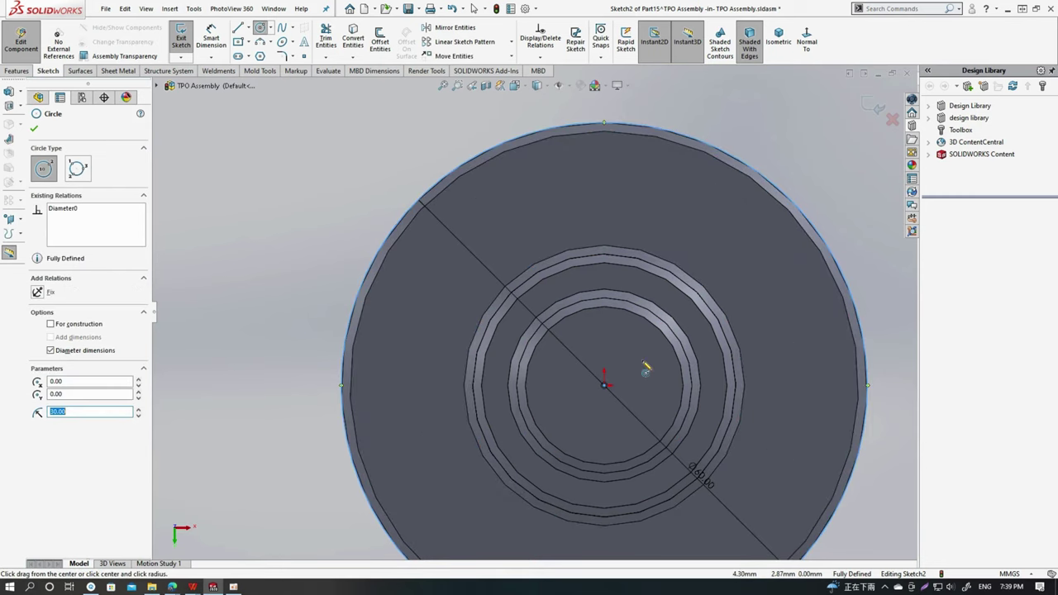
pyautogui.scroll(2, 648, 379)
pyautogui.scroll(1, 657, 396)
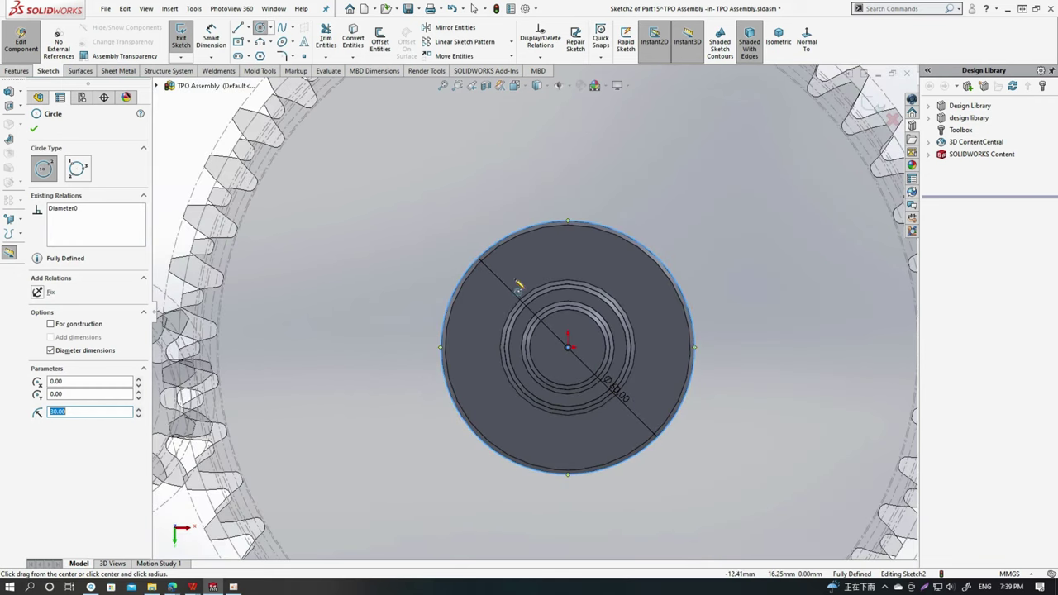
pyautogui.scroll(-2, 543, 303)
# Add a second concentric circle with radius 27.
pyautogui.click(578, 370)
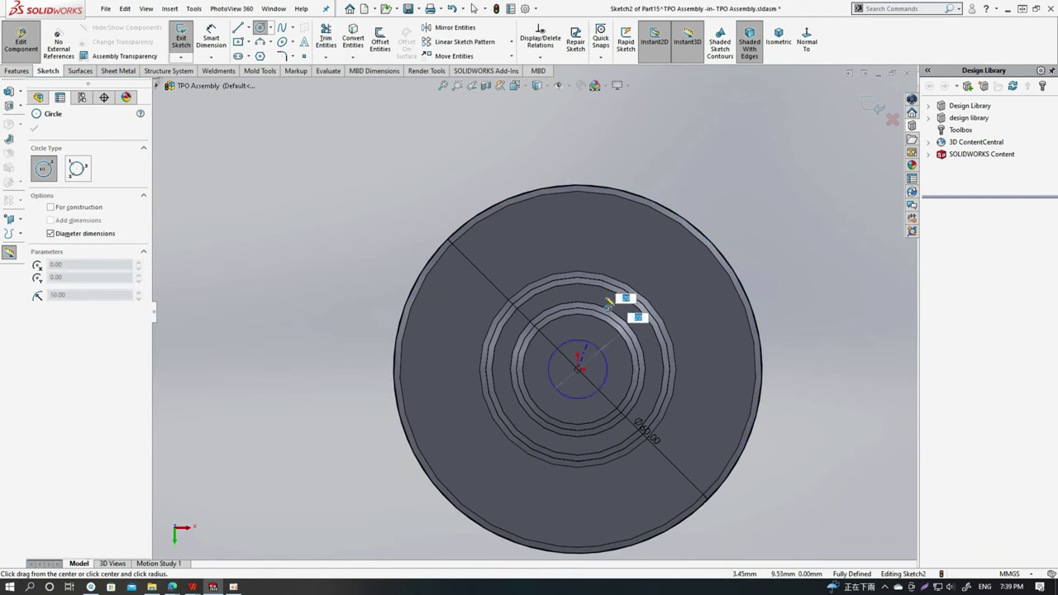
pyautogui.click(580, 210)
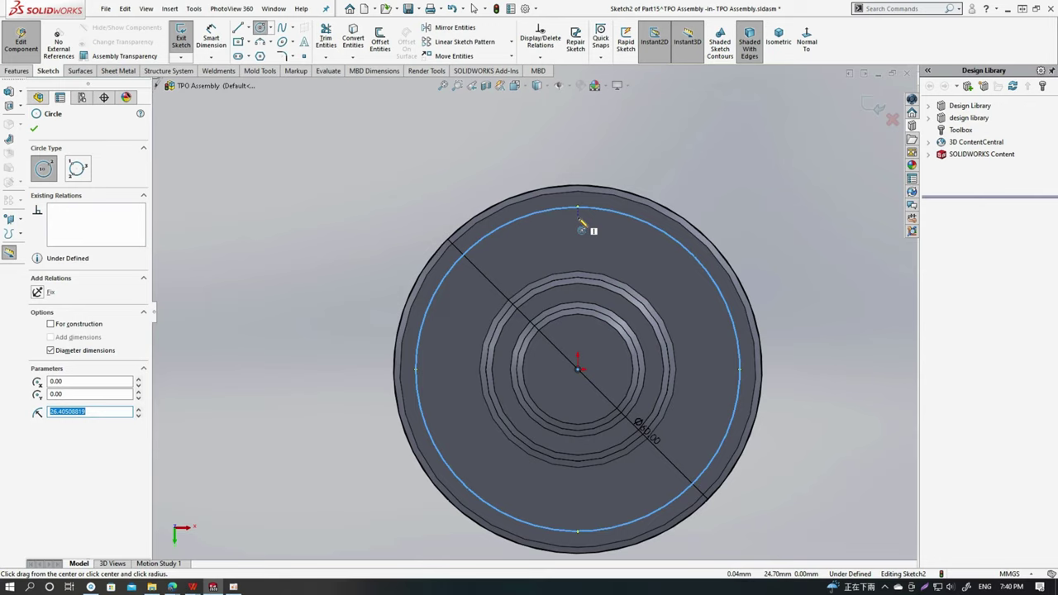
pyautogui.write('27')
pyautogui.press('Return')
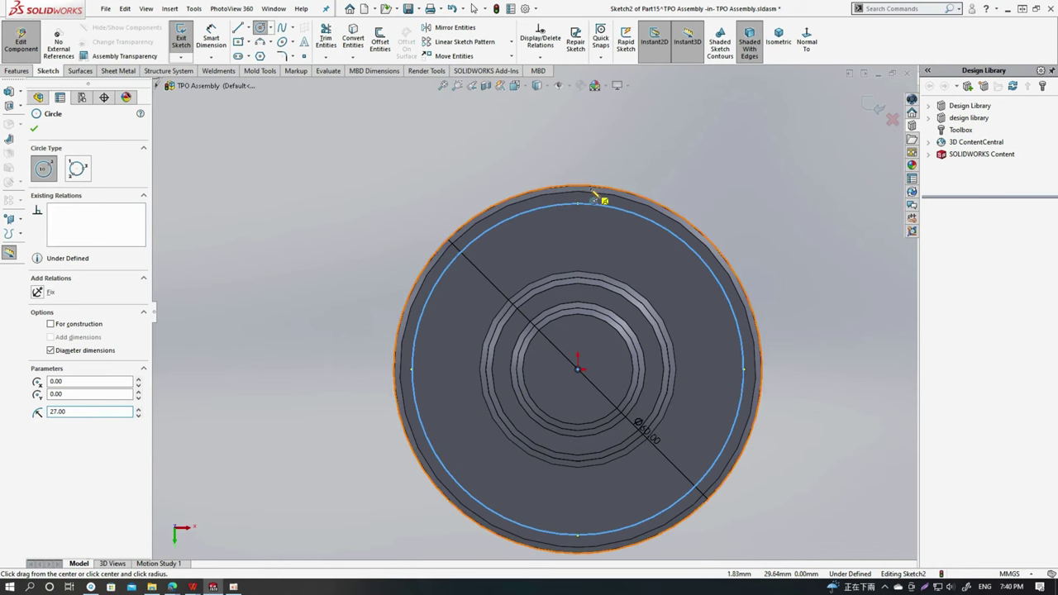
pyautogui.scroll(2, 583, 229)
pyautogui.scroll(-3, 372, 168)
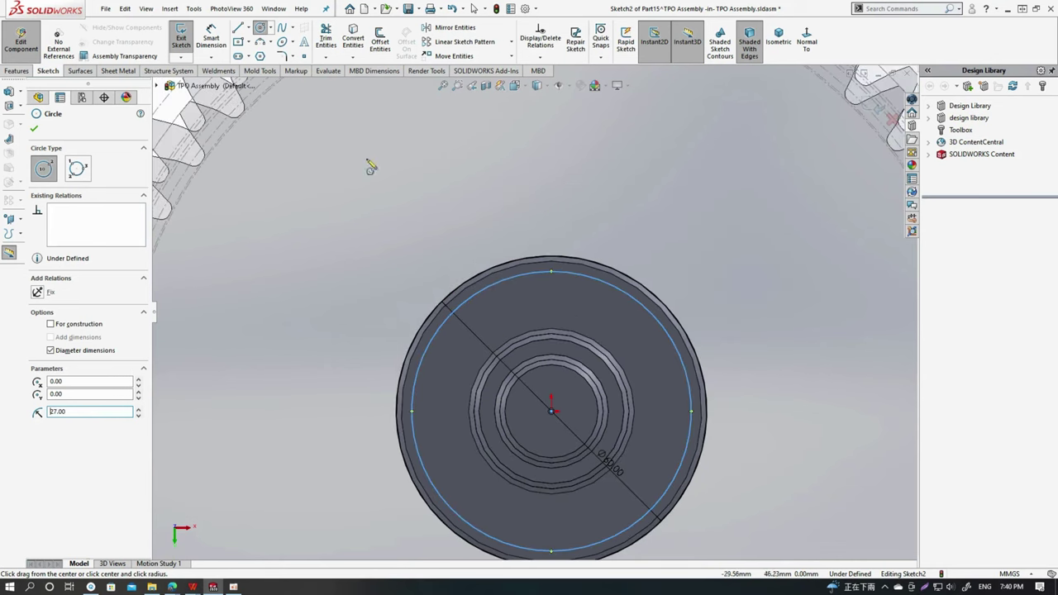
pyautogui.click(238, 28)
# Draw a vertical line from the circle centre to its top and make it construction geometry.
pyautogui.click(552, 411)
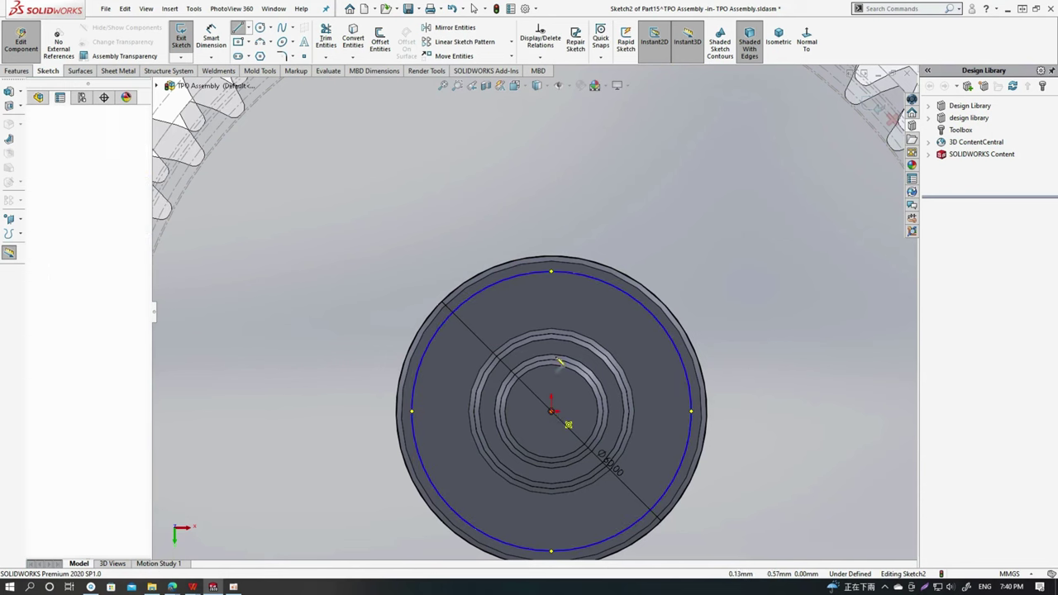
pyautogui.scroll(3, 550, 269)
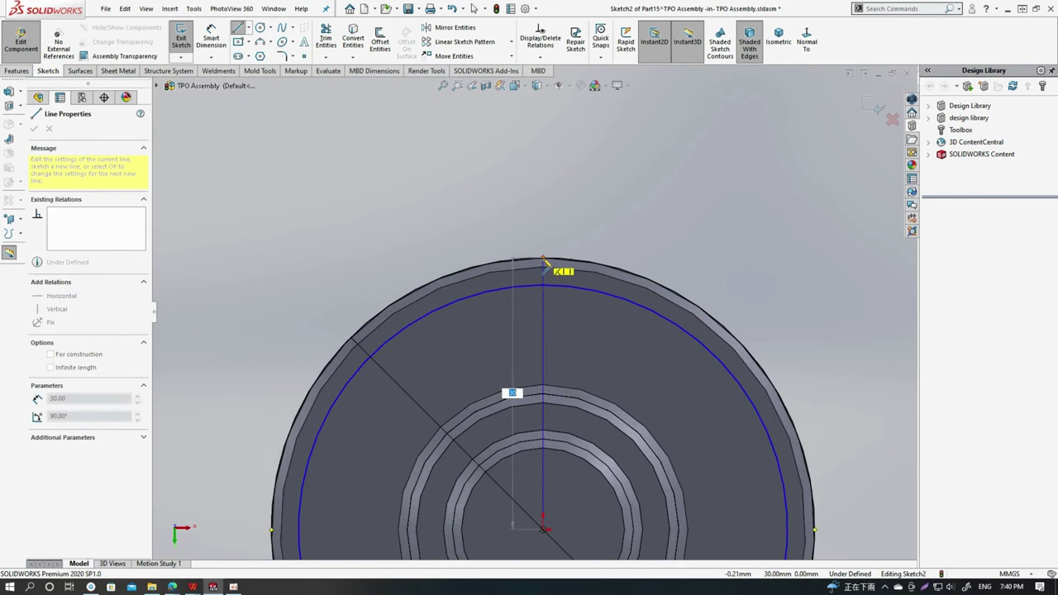
pyautogui.click(543, 260)
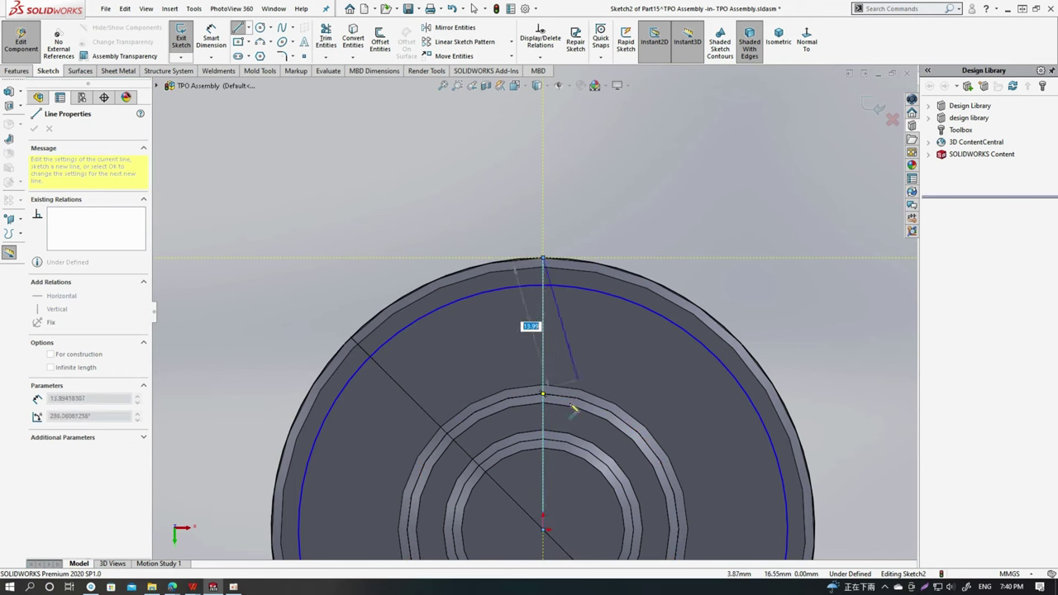
pyautogui.press('Escape')
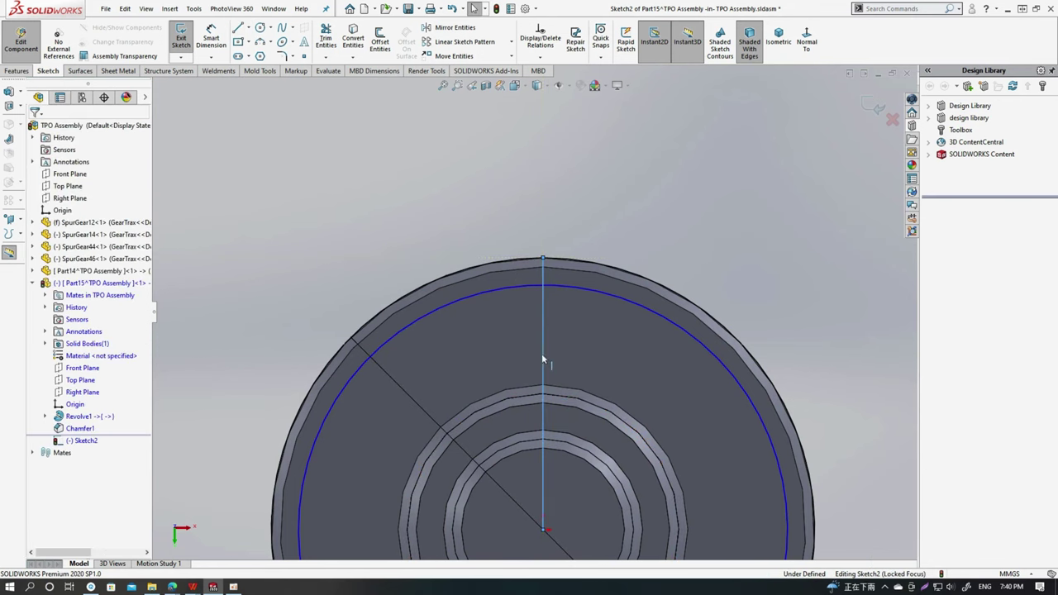
pyautogui.click(543, 360)
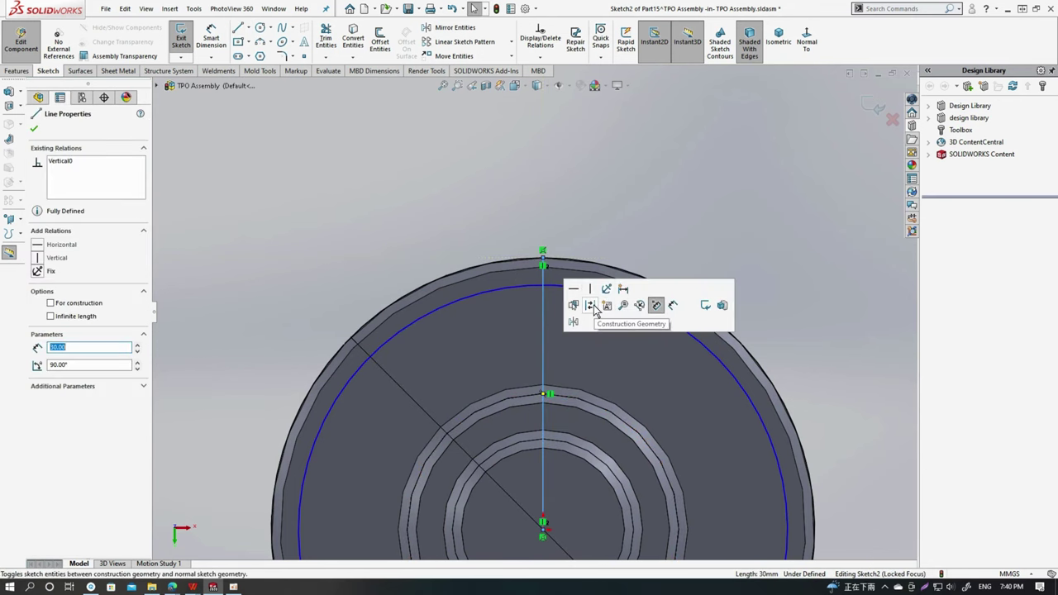
pyautogui.click(592, 305)
# Draw a 30 mm line starting at the shaft centre.
pyautogui.press('s')
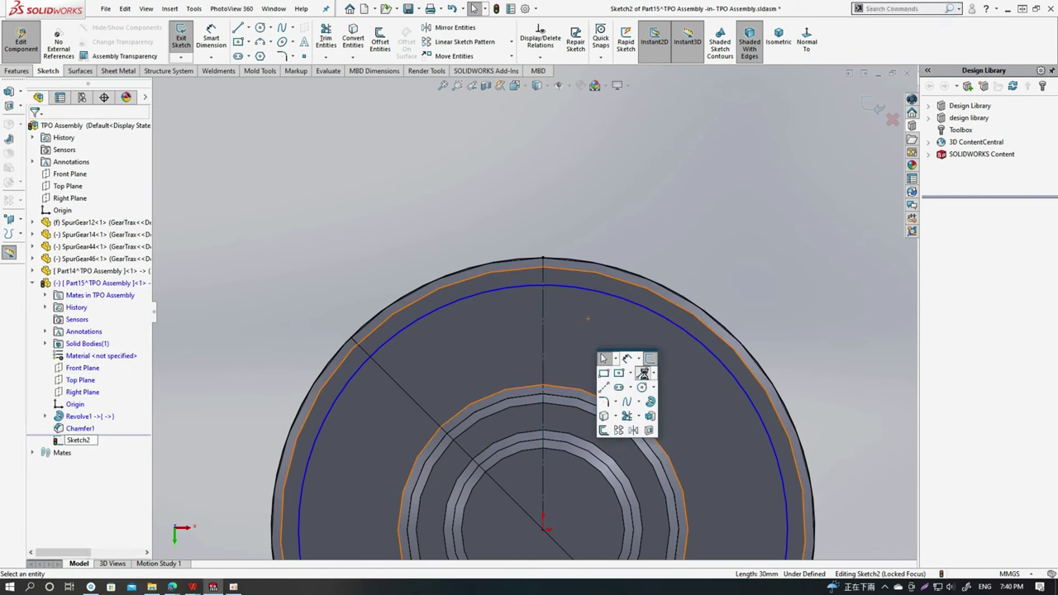
pyautogui.click(603, 387)
pyautogui.click(543, 519)
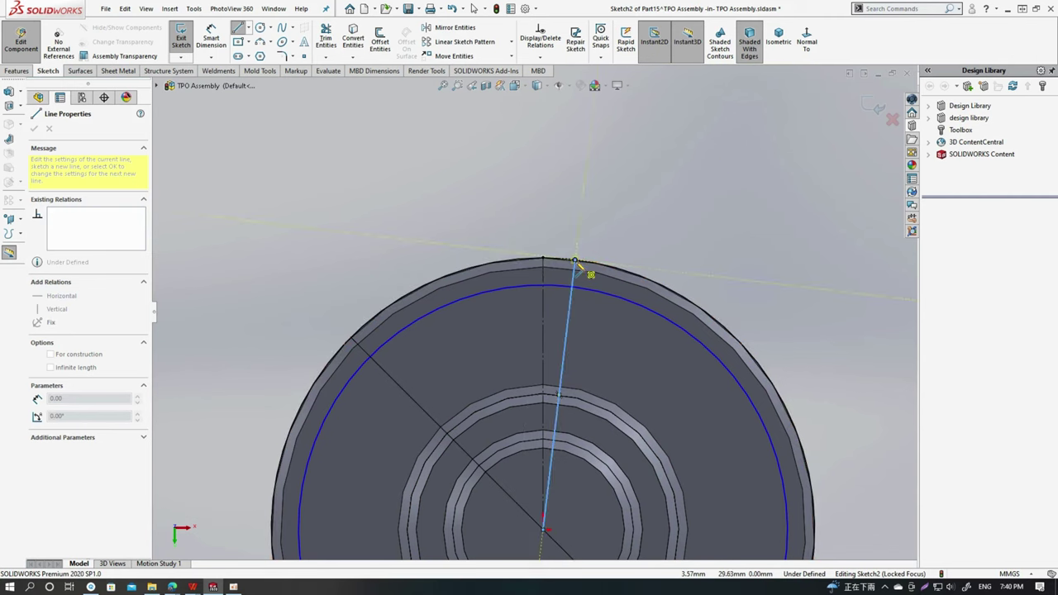
pyautogui.press('Escape')
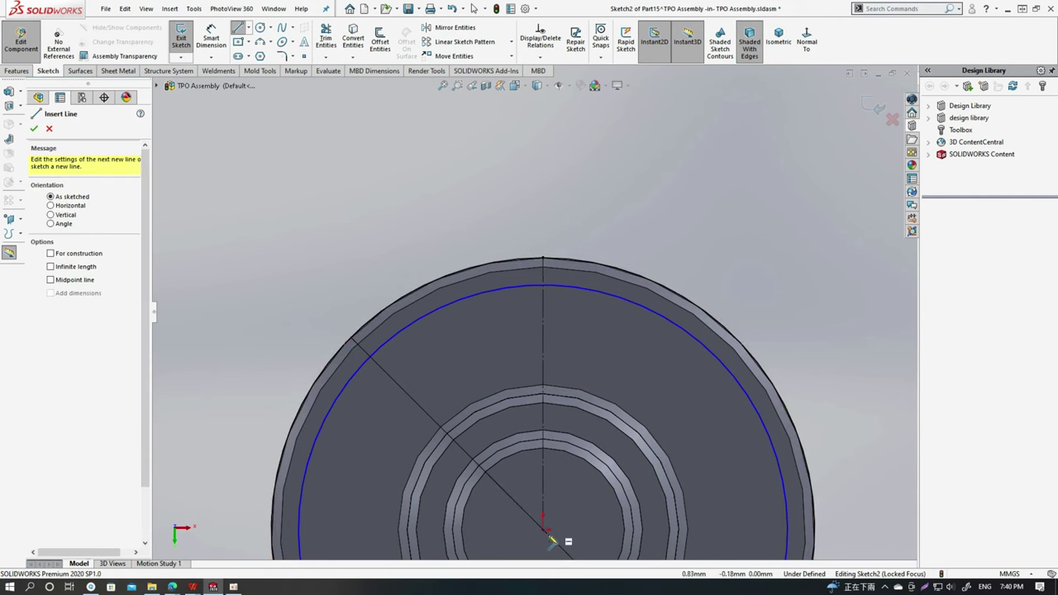
pyautogui.click(543, 530)
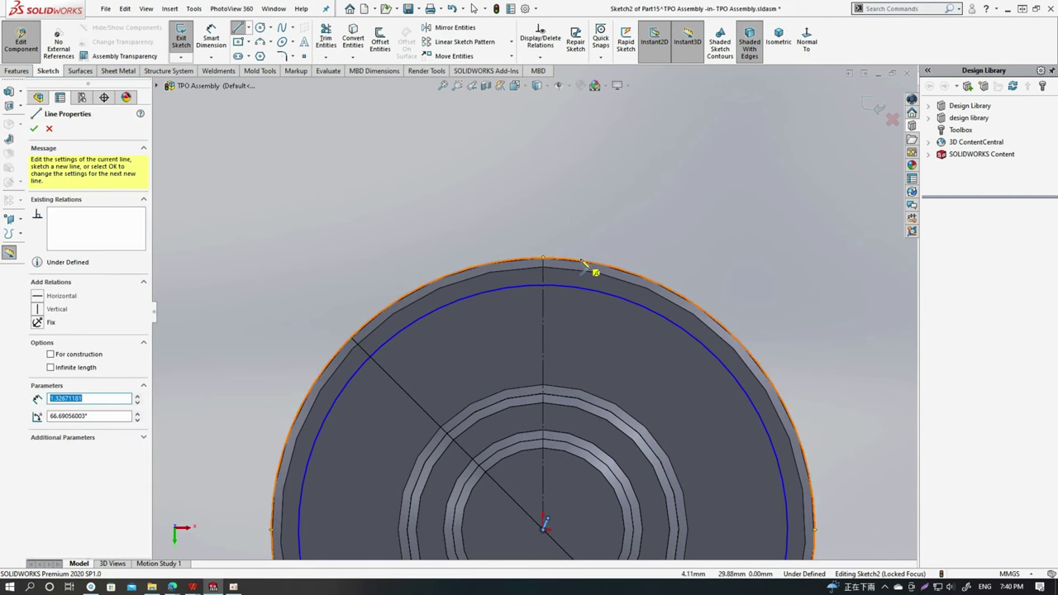
pyautogui.write('30')
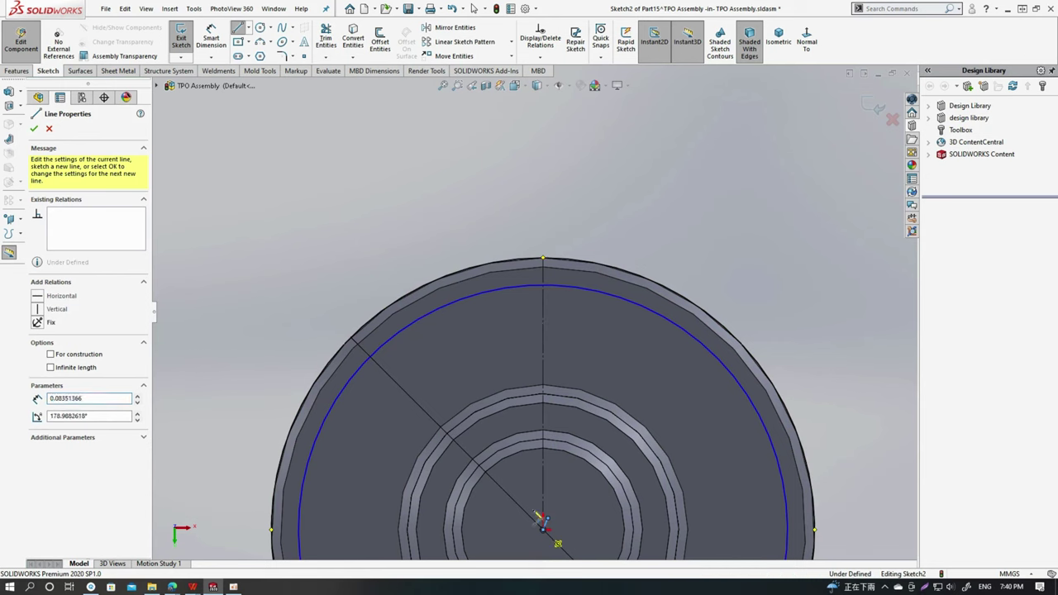
pyautogui.press('Return')
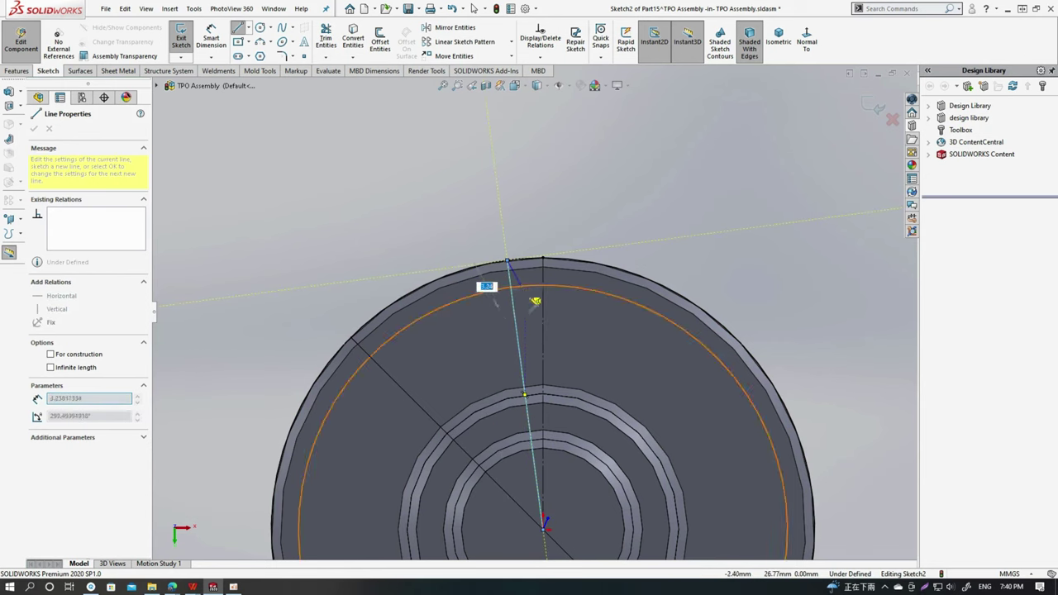
pyautogui.press('Escape')
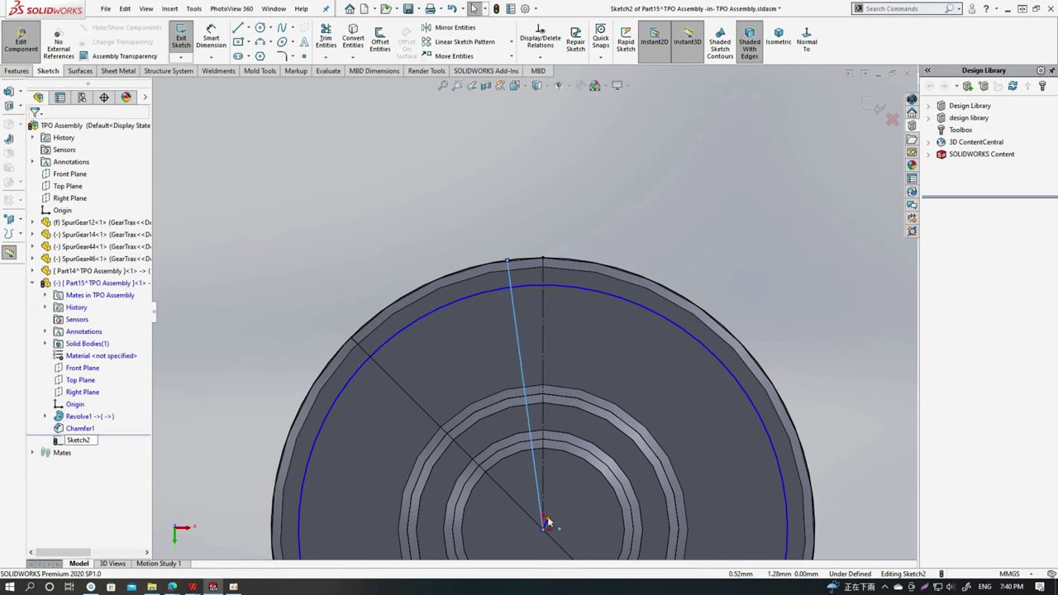
# Draw a second centre-to-rim line and make both lines symmetric about the vertical centreline.
pyautogui.moveTo(544, 523); pyautogui.dragTo(573, 264)
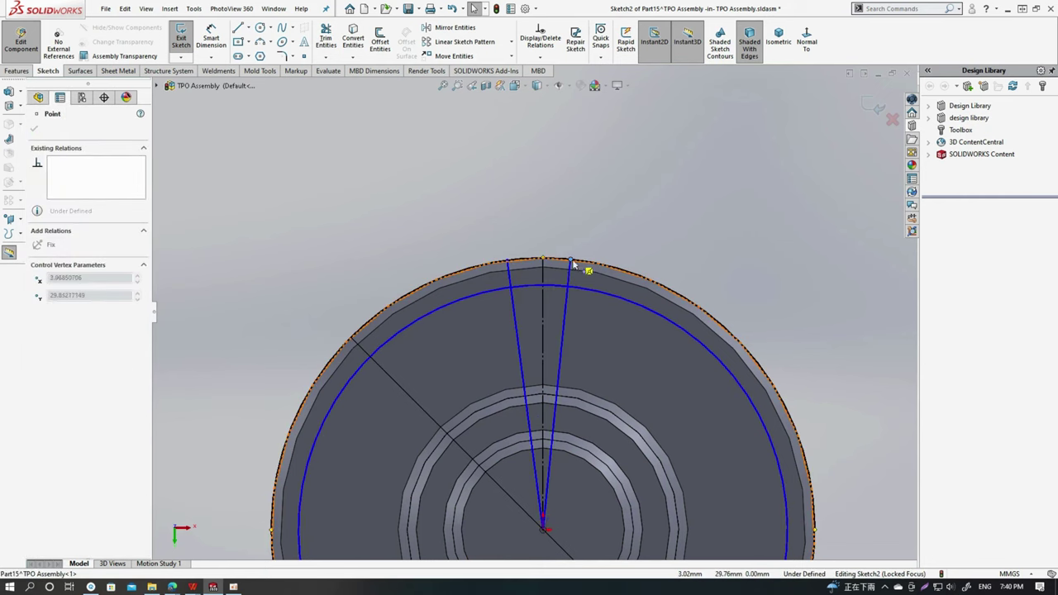
pyautogui.click(608, 310)
pyautogui.moveTo(612, 365); pyautogui.dragTo(494, 327)
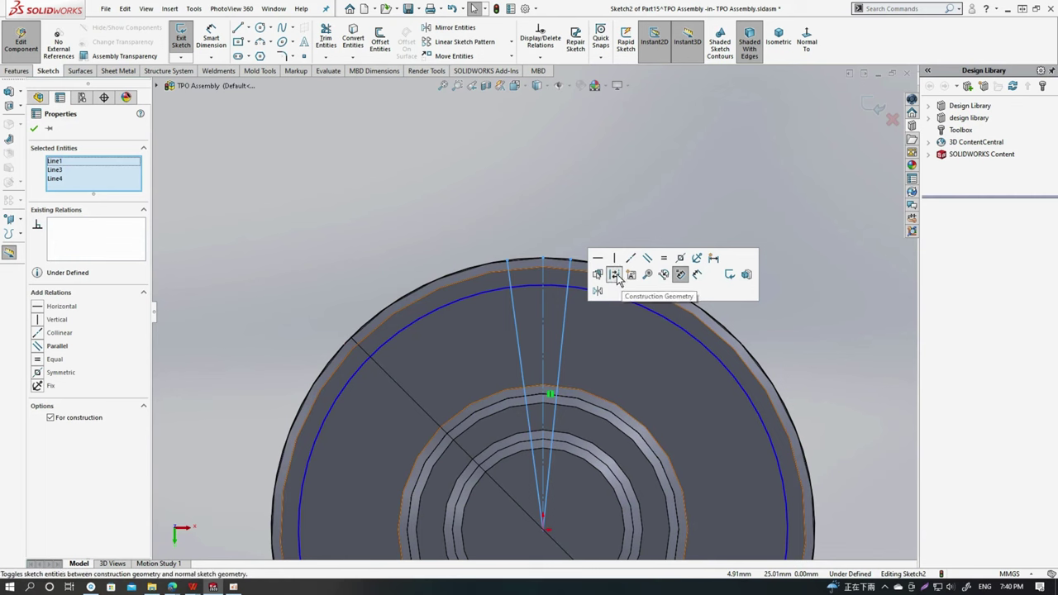
pyautogui.click(680, 258)
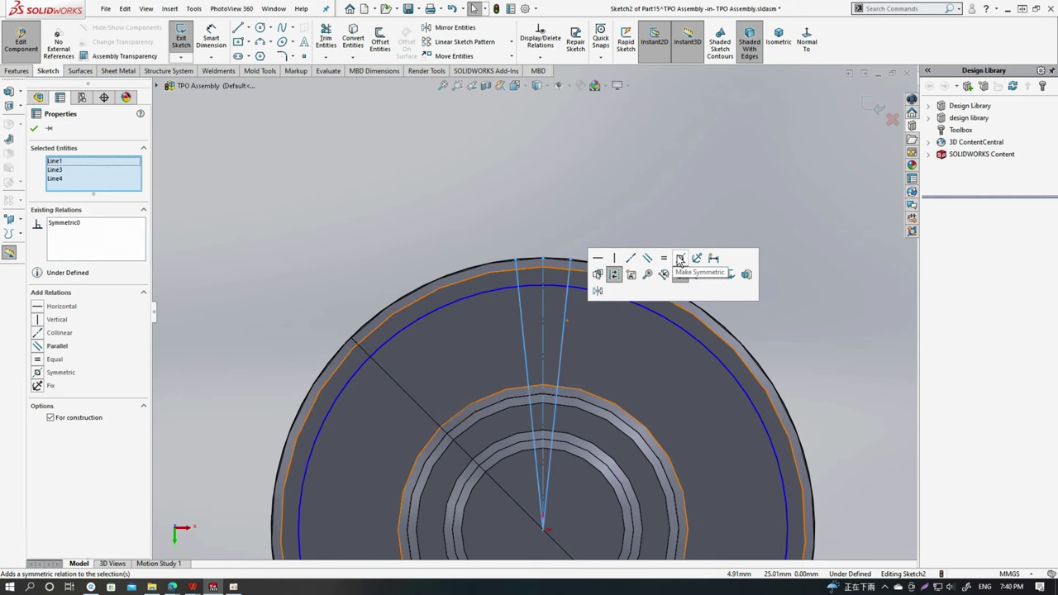
pyautogui.click(630, 199)
pyautogui.scroll(4, 544, 271)
pyautogui.scroll(1, 604, 329)
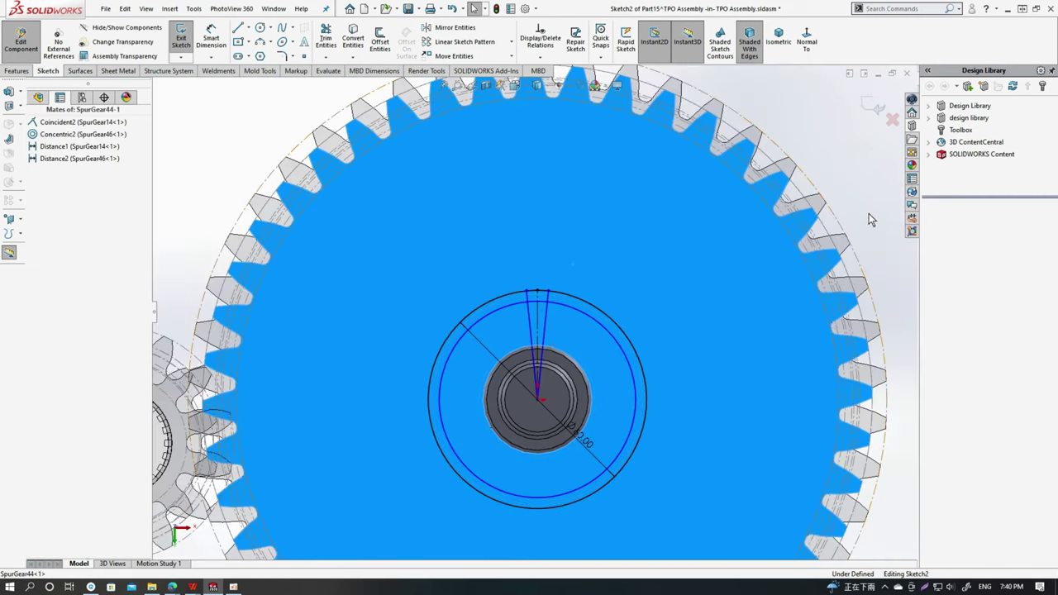
pyautogui.scroll(-3, 503, 309)
pyautogui.scroll(-2, 503, 309)
# Dimension the gap between the two lines' top ends and set it to 5 mm.
pyautogui.press('s')
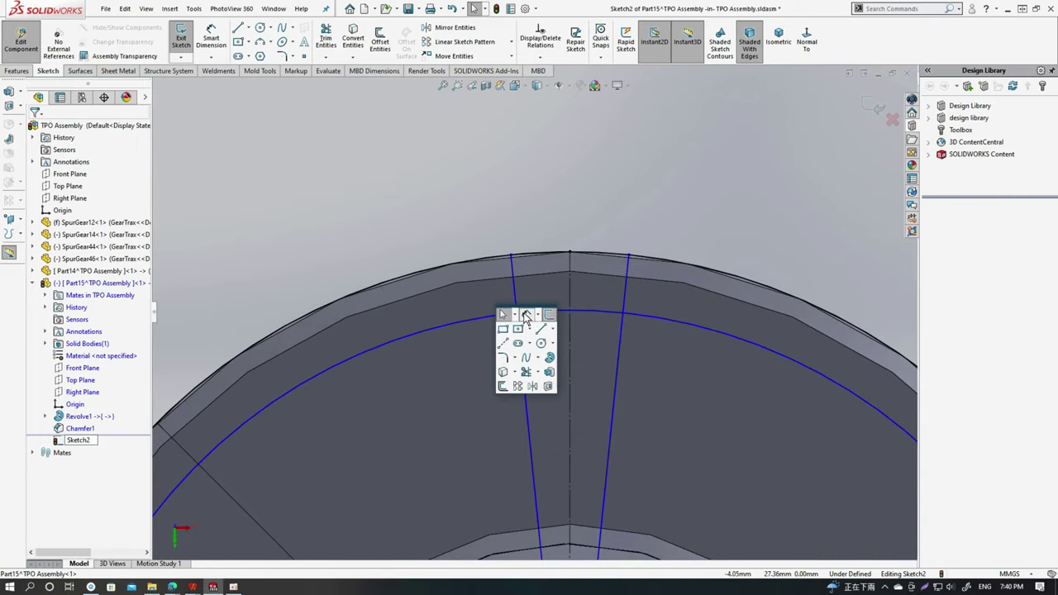
pyautogui.click(528, 316)
pyautogui.click(630, 258)
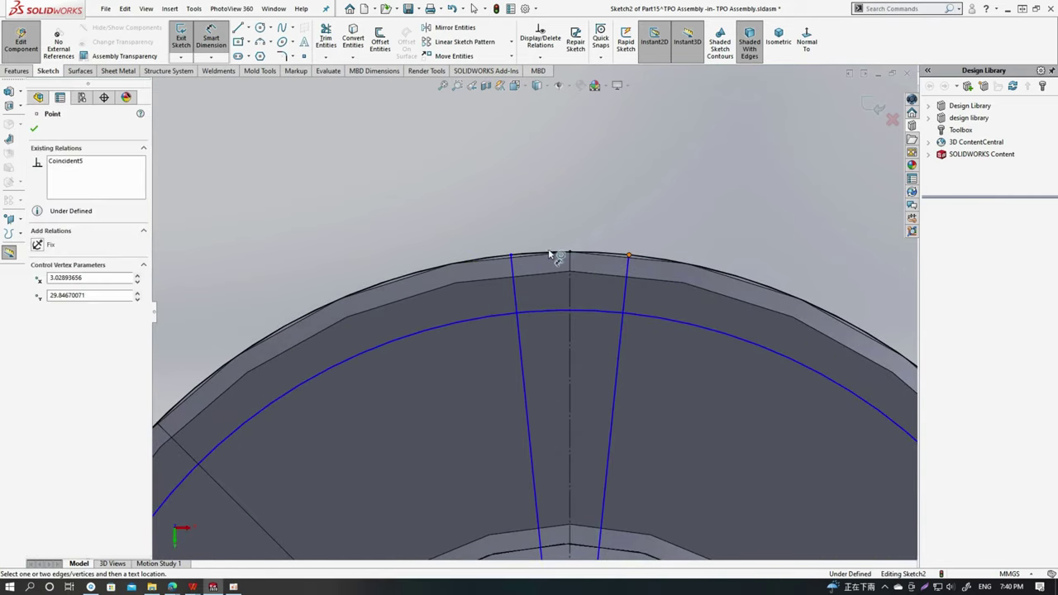
pyautogui.click(511, 259)
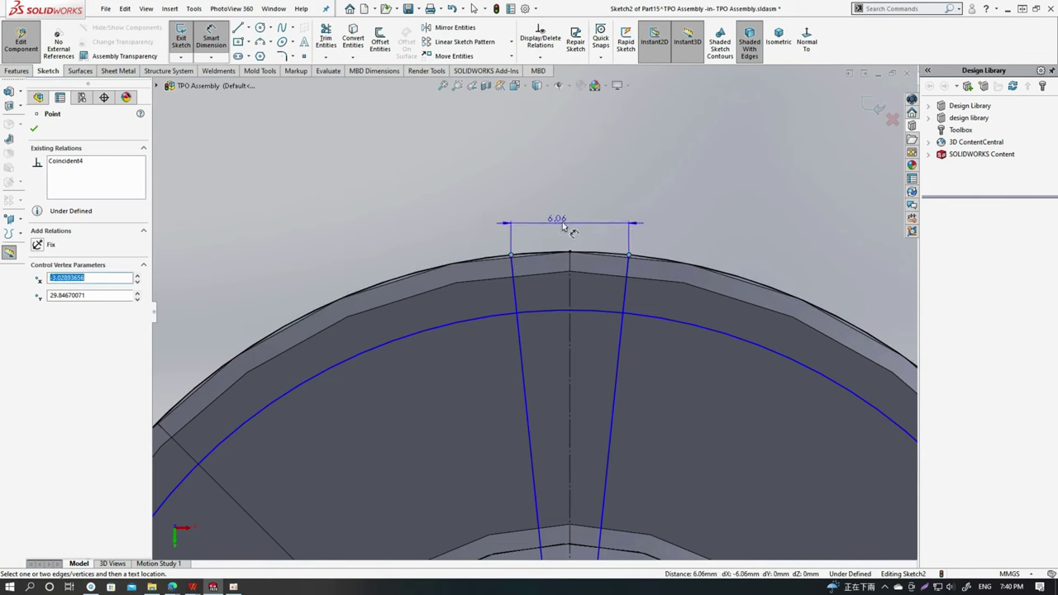
pyautogui.click(567, 228)
pyautogui.click(567, 228)
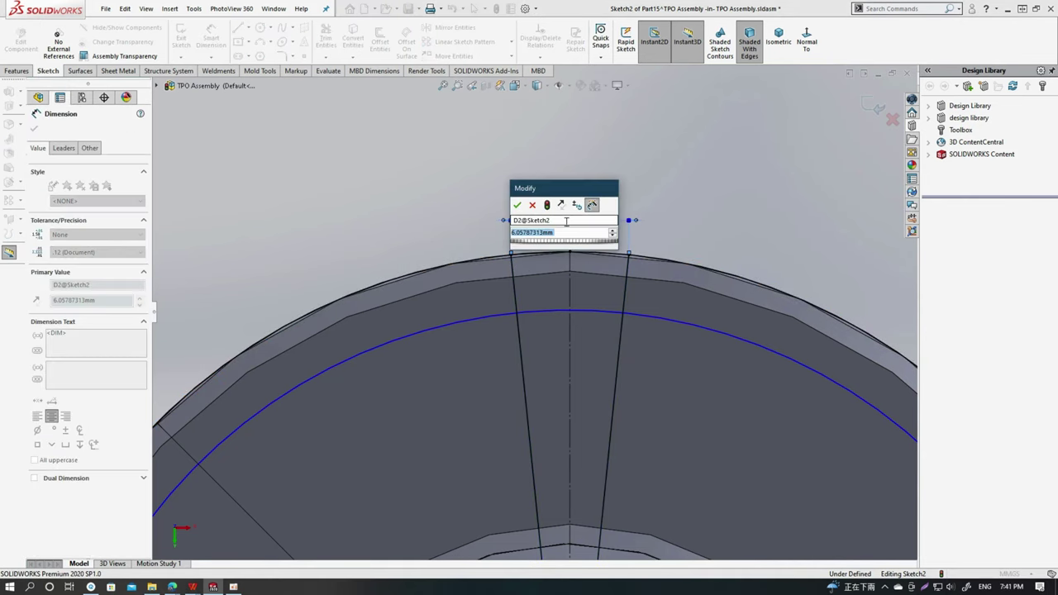
pyautogui.write('5')
pyautogui.press('Return')
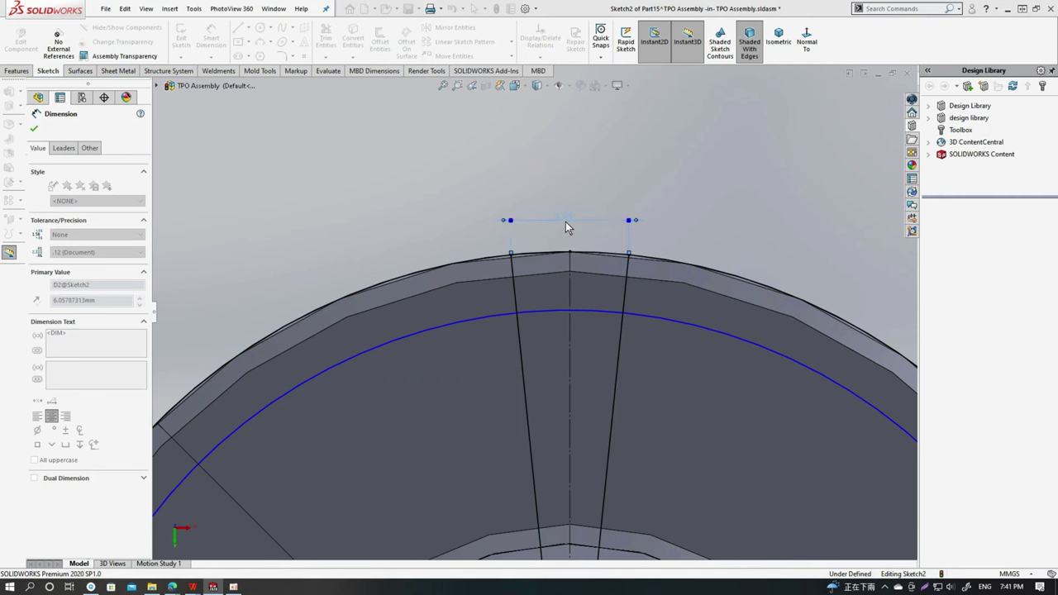
# Change the line-end gap dimension from 5 to 4 mm.
pyautogui.scroll(3, 636, 343)
pyautogui.scroll(5, 637, 343)
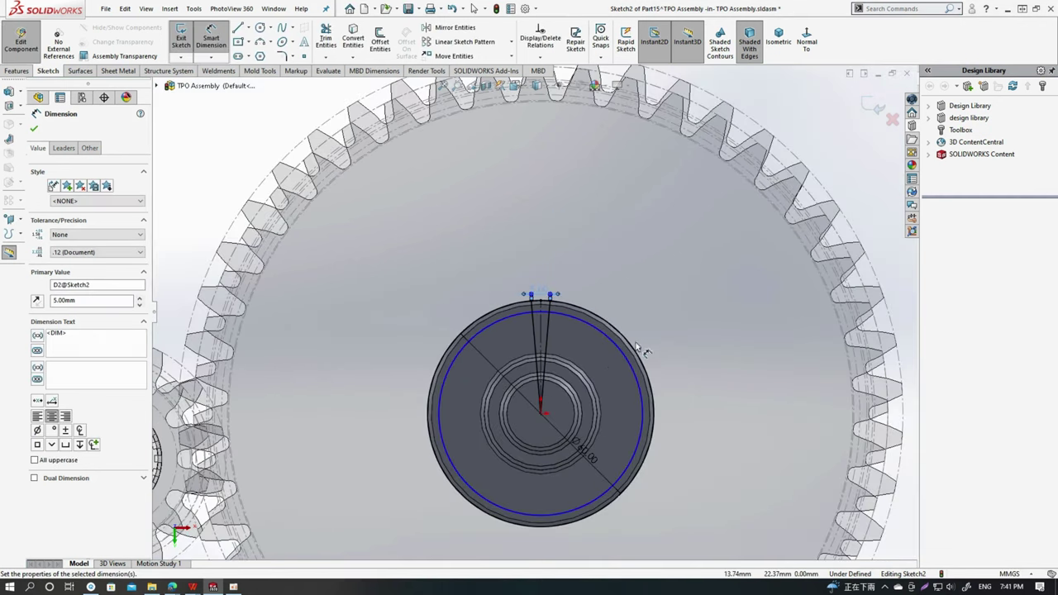
pyautogui.scroll(-5, 555, 280)
pyautogui.scroll(-1, 556, 279)
pyautogui.press('Escape')
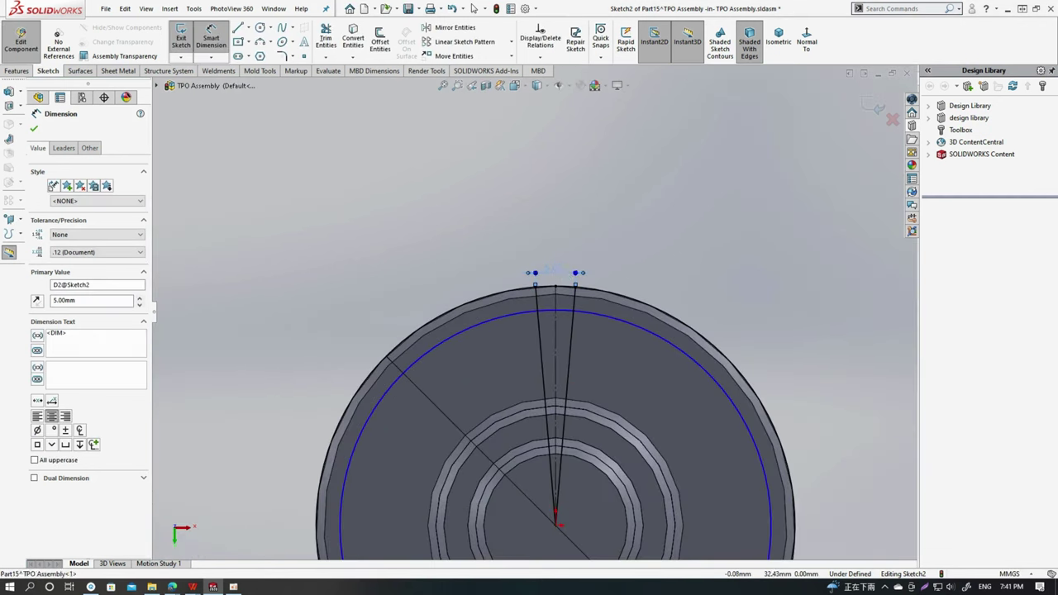
pyautogui.write('4')
pyautogui.press('Return')
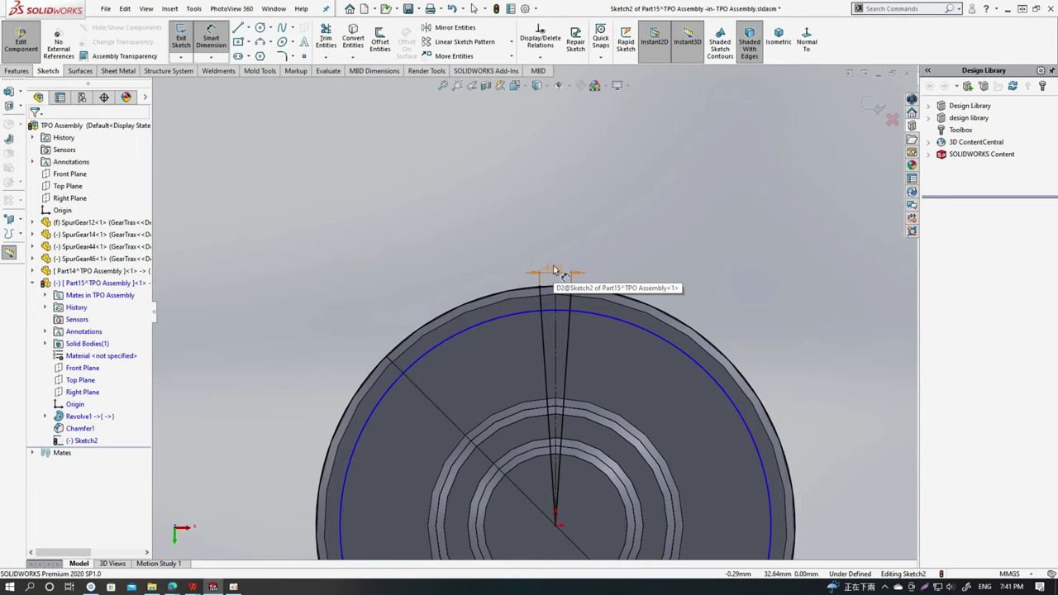
# Add a Ø54.00 diameter dimension to the inner circle, then check the 4.00 gap dimension.
pyautogui.scroll(2, 558, 282)
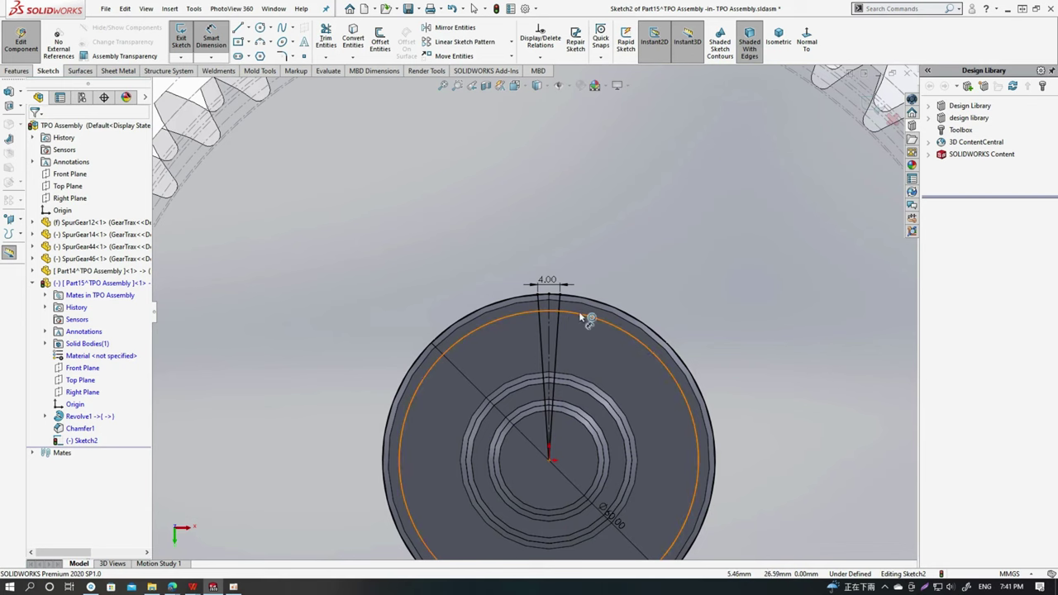
pyautogui.click(581, 318)
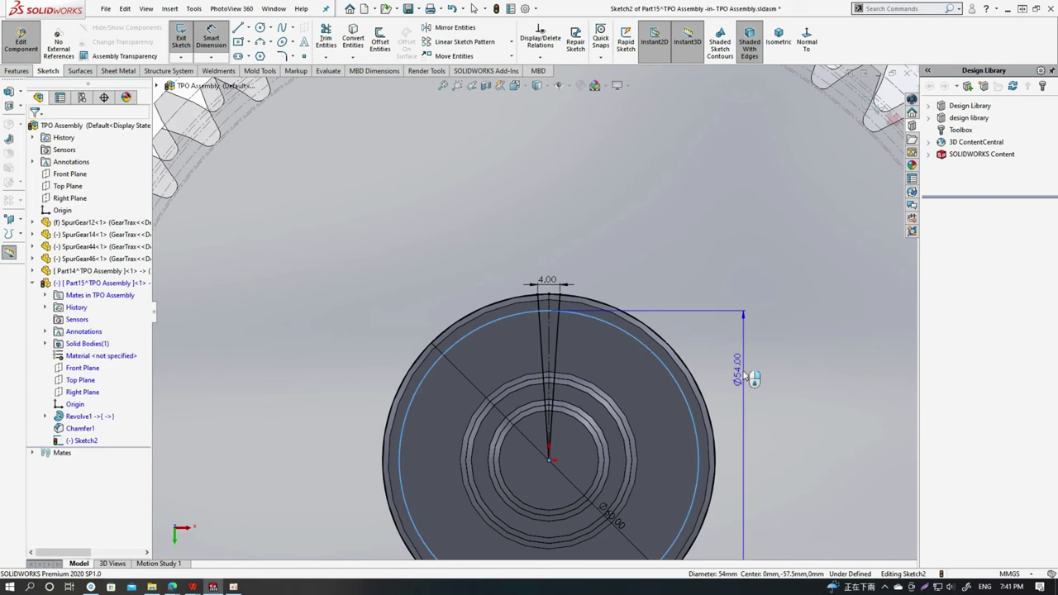
pyautogui.click(745, 376)
pyautogui.press('Return')
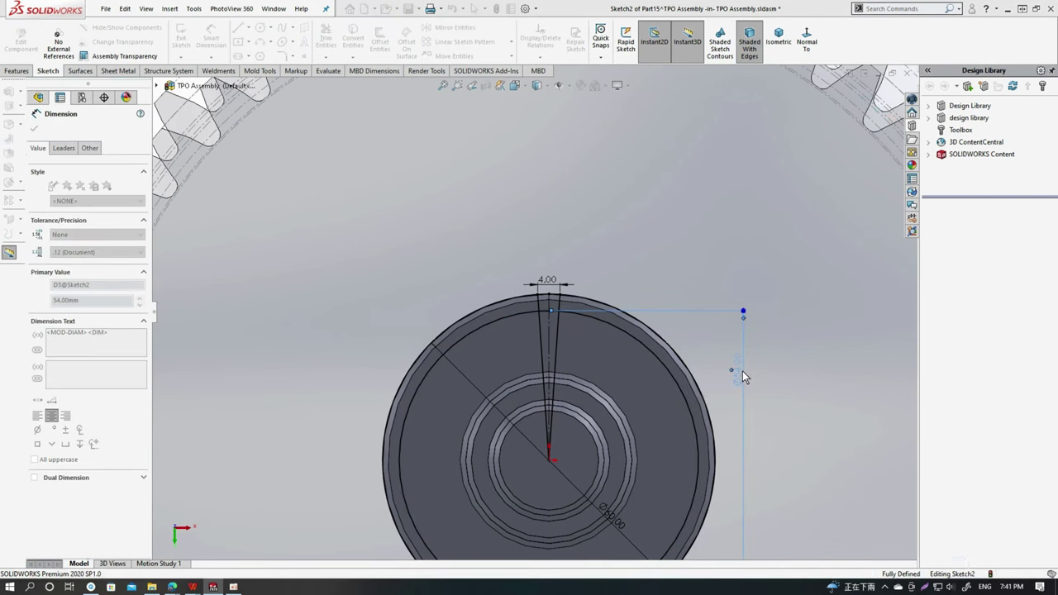
pyautogui.scroll(-1, 530, 330)
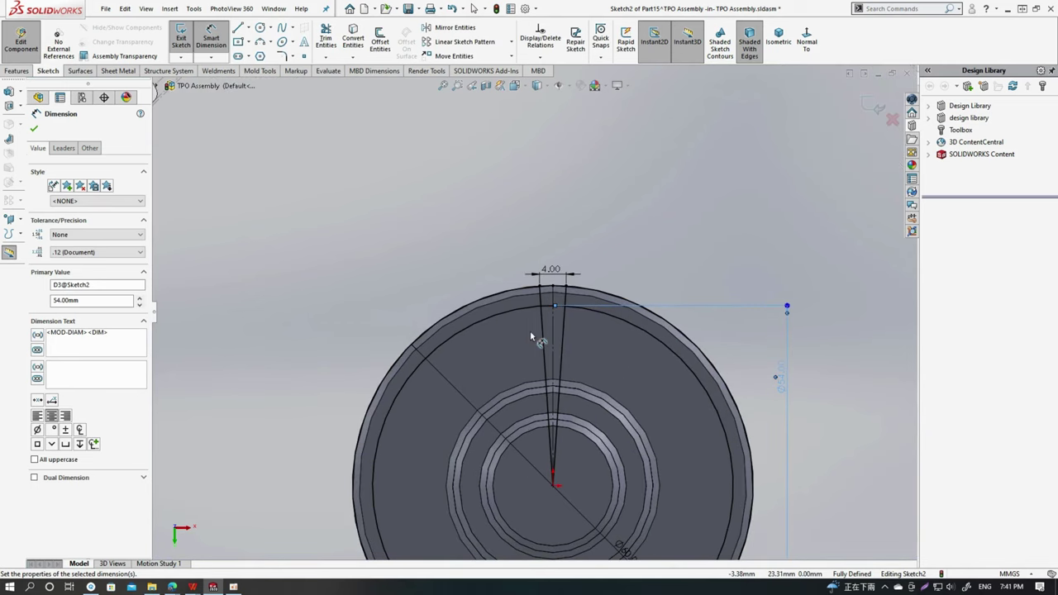
pyautogui.click(552, 273)
pyautogui.click(558, 273)
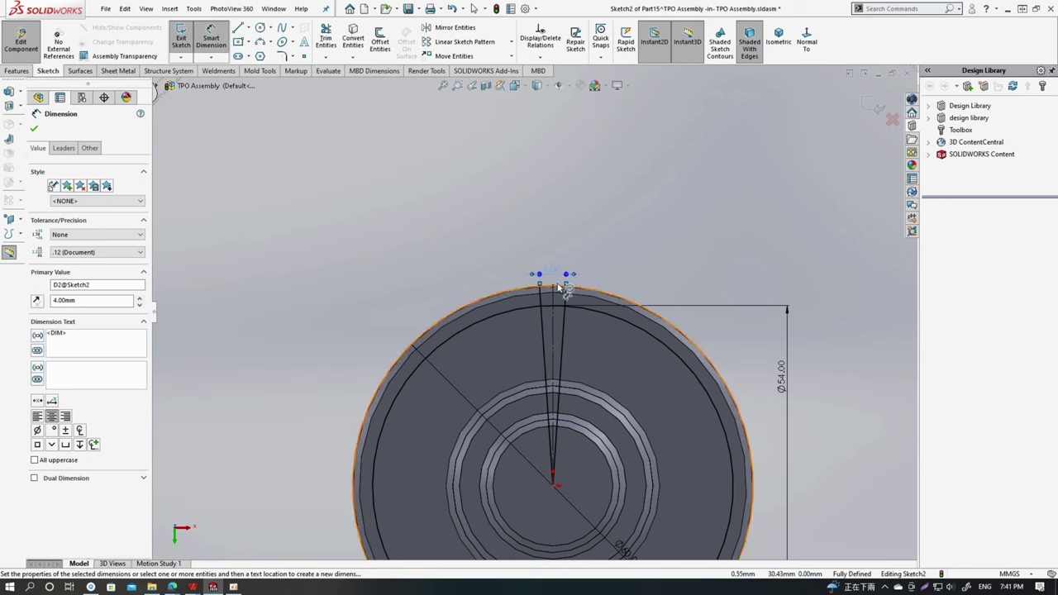
pyautogui.scroll(-1, 553, 344)
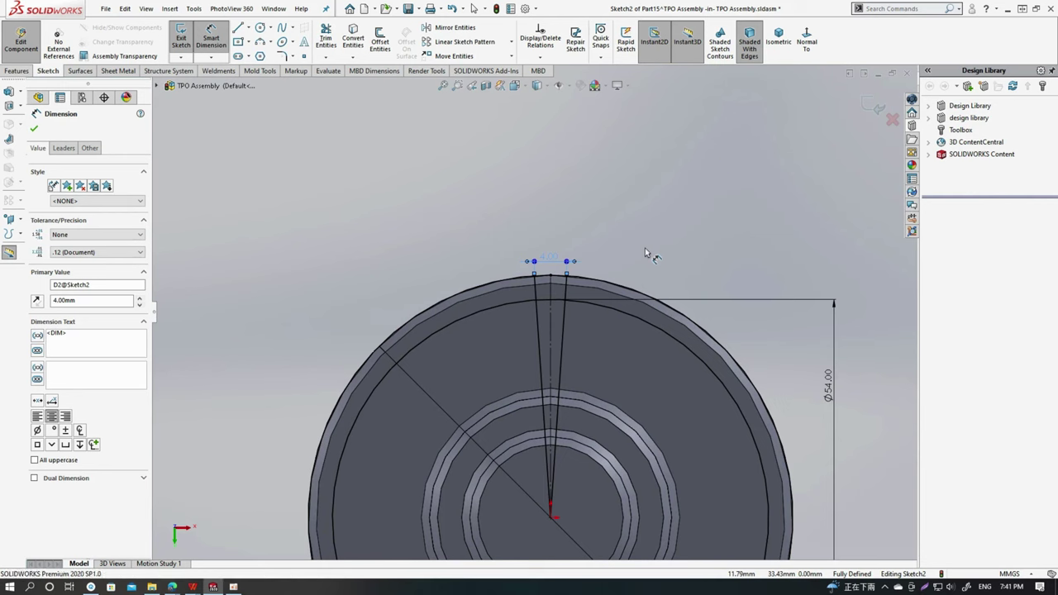
pyautogui.press('Escape')
# Trim the sketch lines down to a short 4.00 mm notch at the collar rim.
pyautogui.press('s')
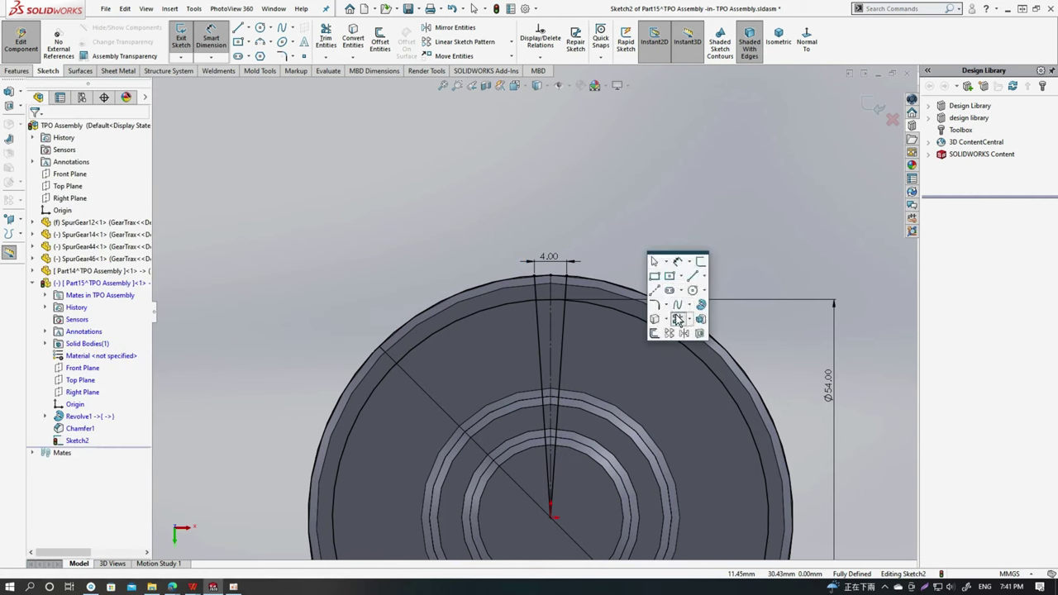
pyautogui.click(654, 333)
pyautogui.moveTo(596, 357); pyautogui.dragTo(611, 323)
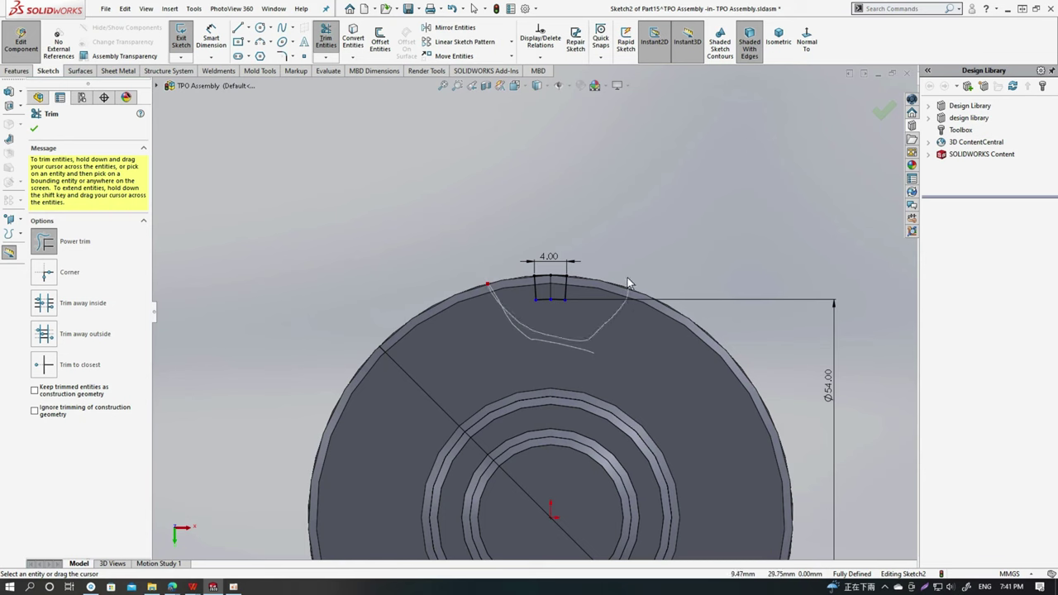
pyautogui.scroll(3, 616, 351)
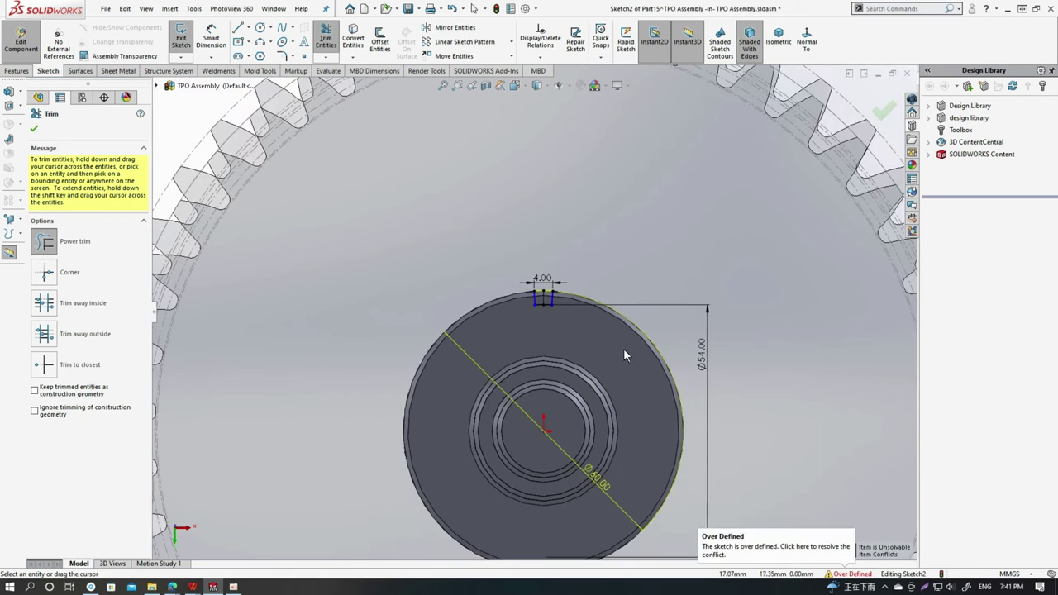
pyautogui.click(34, 129)
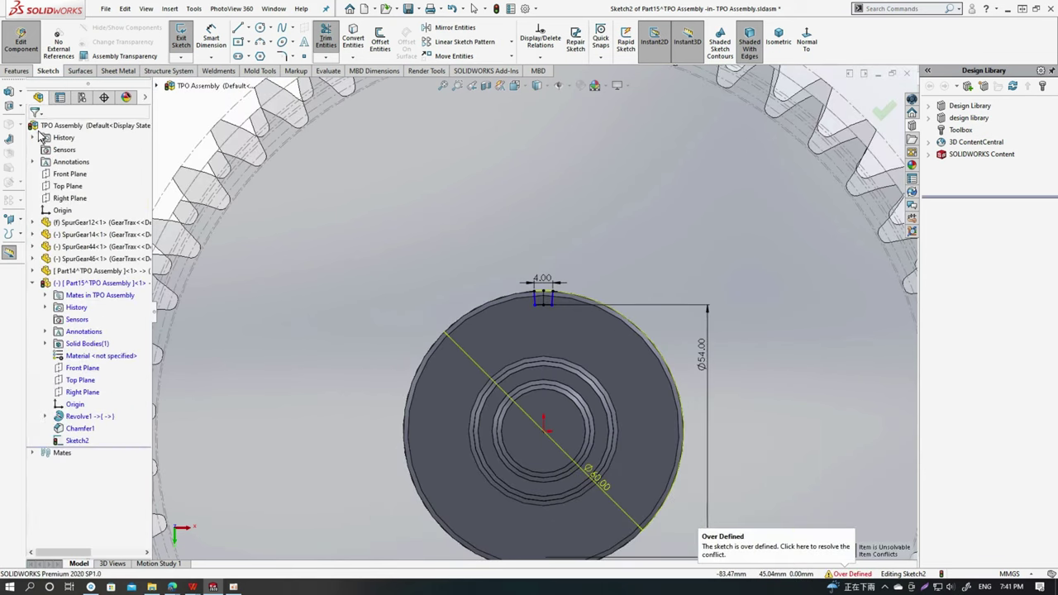
pyautogui.scroll(2, 473, 366)
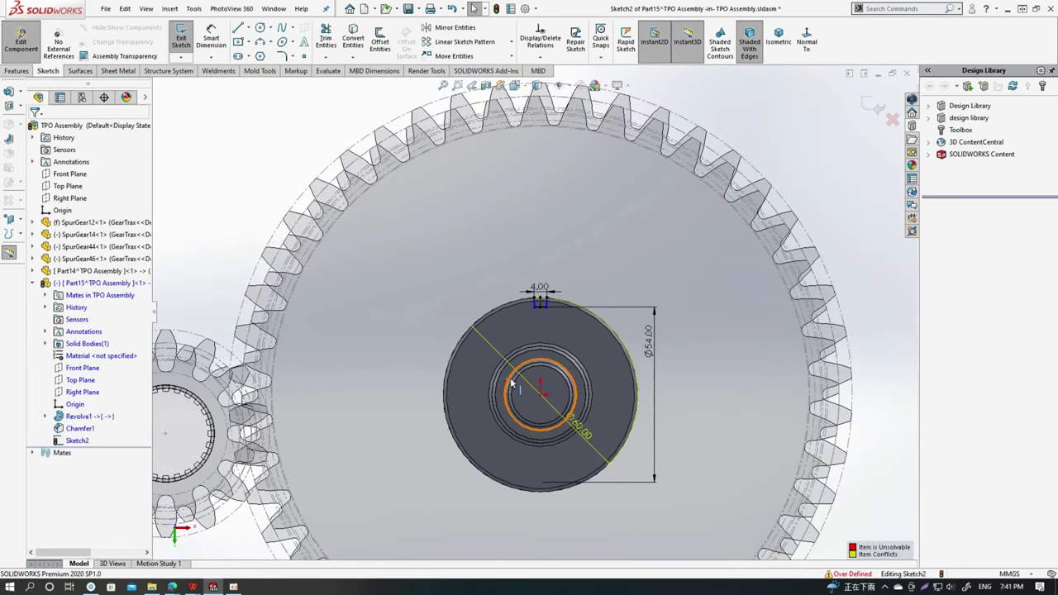
# Start an Extruded Cut from the slot sketch in a 3D view.
pyautogui.moveTo(506, 382); pyautogui.dragTo(375, 268, button='middle')
pyautogui.scroll(-3, 410, 266)
pyautogui.press('s')
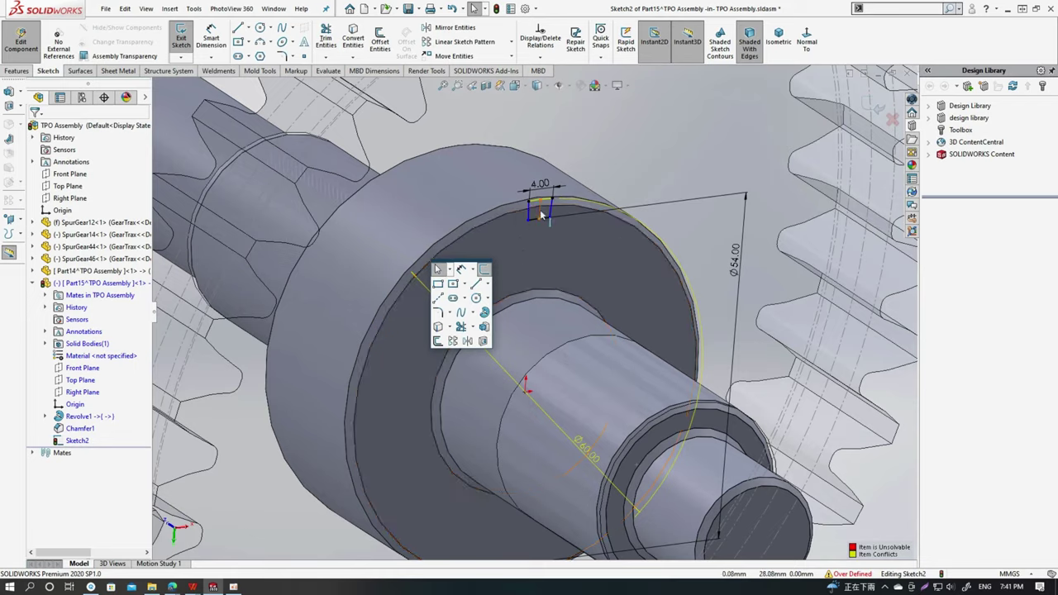
pyautogui.scroll(-4, 541, 211)
pyautogui.scroll(-2, 533, 291)
pyautogui.scroll(-2, 533, 290)
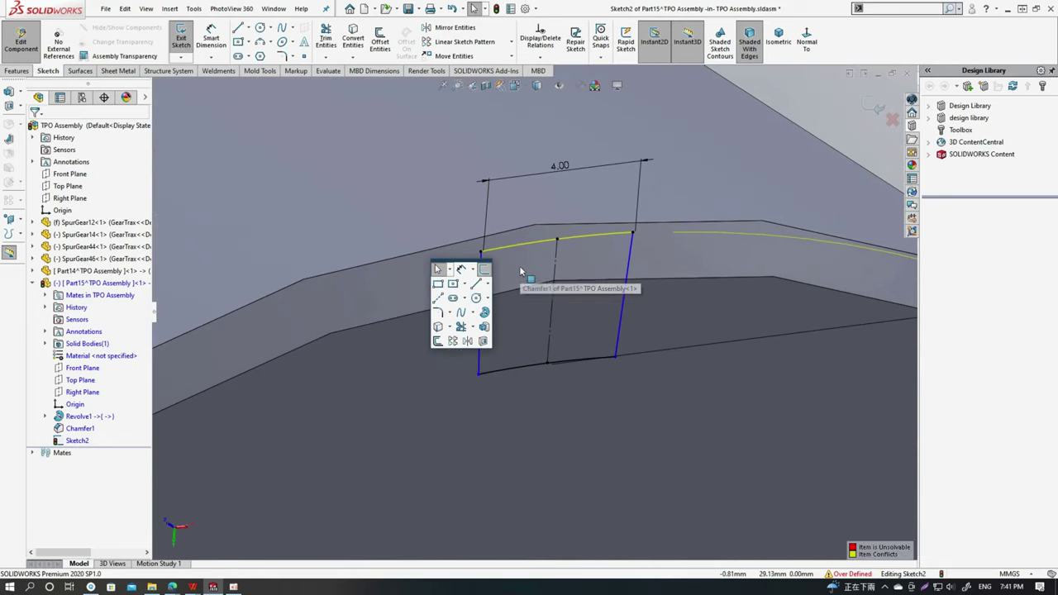
pyautogui.click(484, 328)
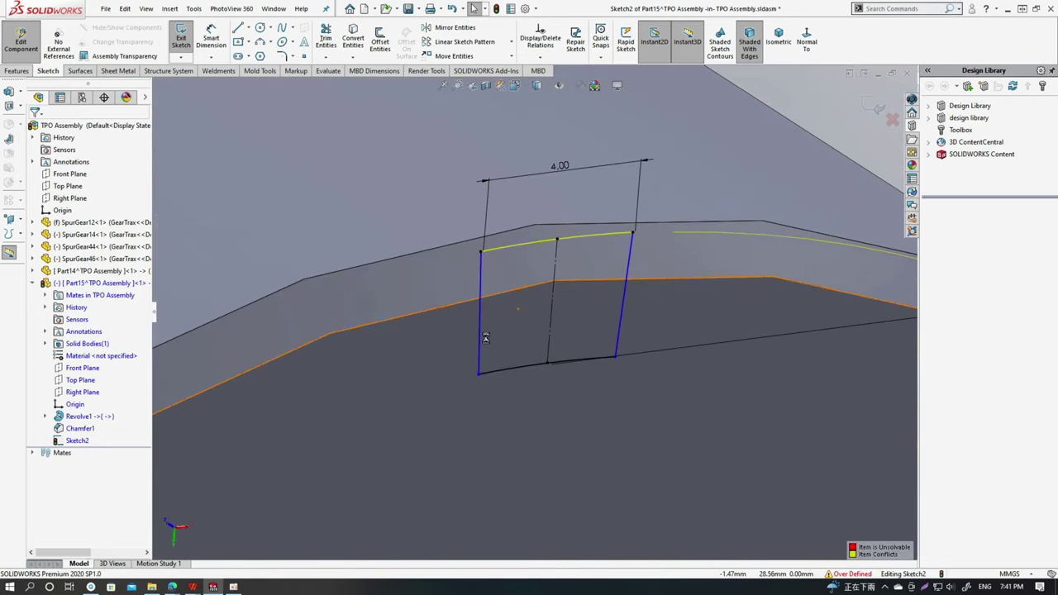
# Cut the keyway slot 34.00 mm deep as a blind Cut-Extrude1.
pyautogui.scroll(2, 536, 335)
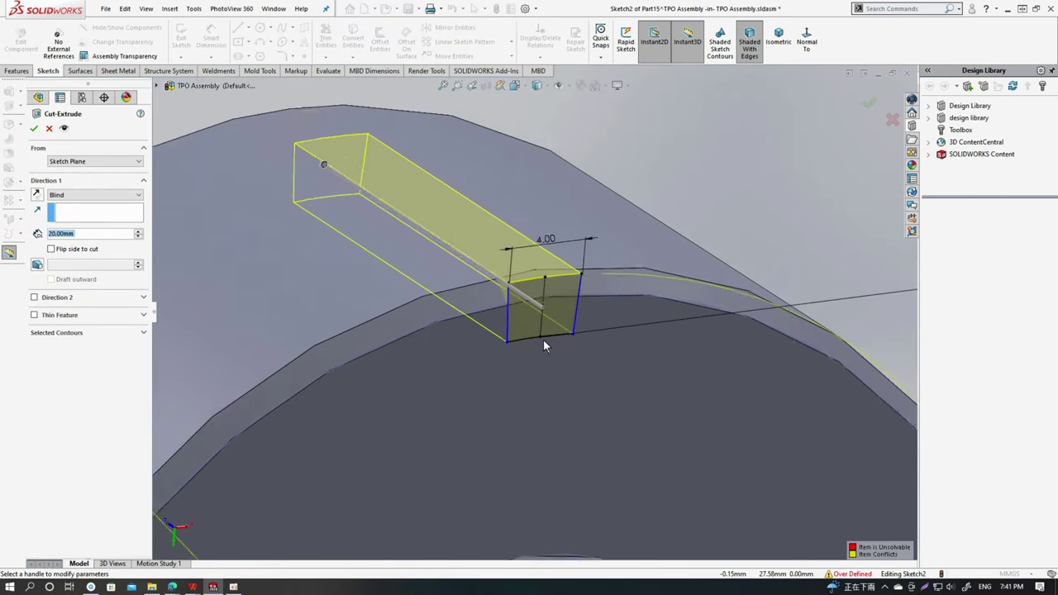
pyautogui.scroll(2, 543, 340)
pyautogui.scroll(2, 537, 347)
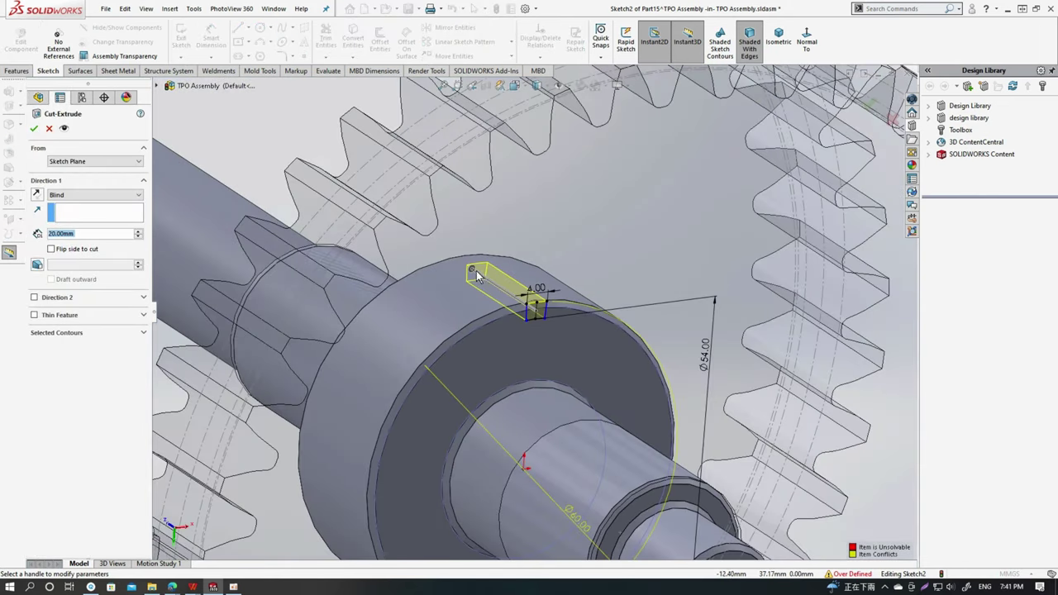
pyautogui.moveTo(477, 275); pyautogui.dragTo(475, 273)
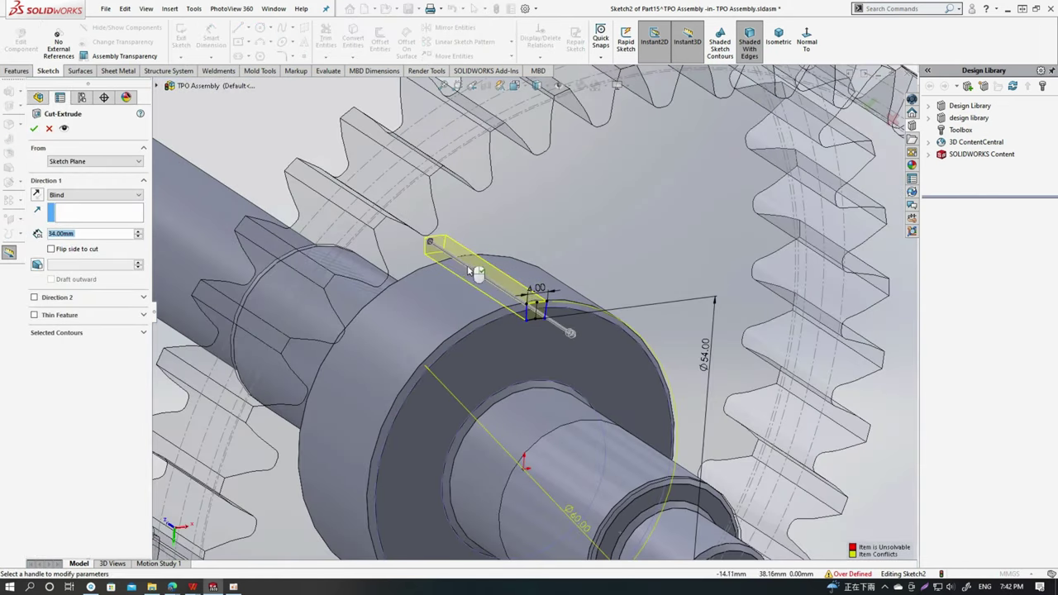
pyautogui.click(33, 128)
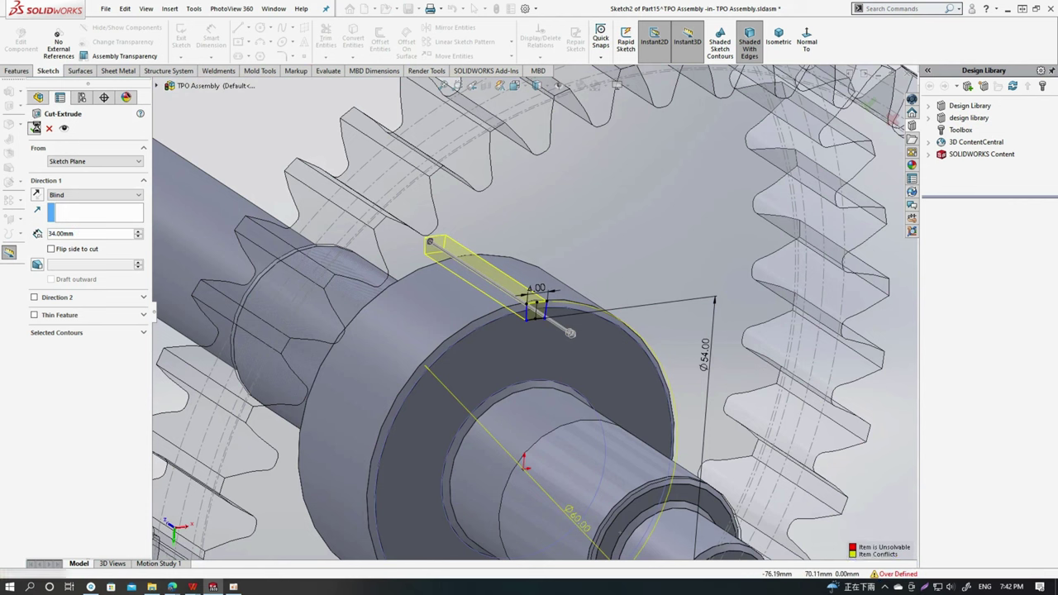
pyautogui.scroll(-3, 500, 337)
pyautogui.scroll(-4, 499, 336)
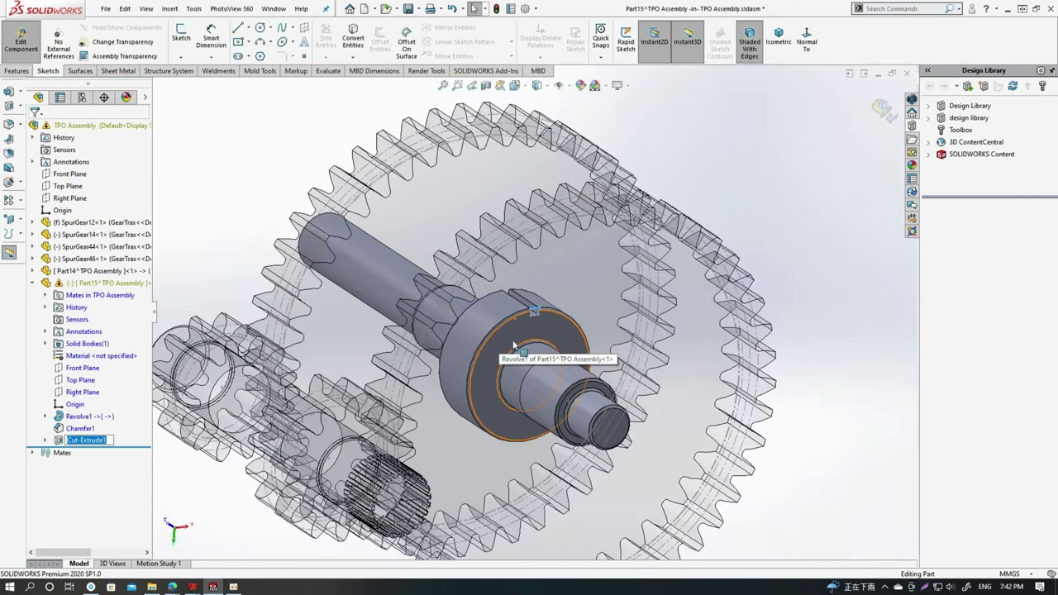
# Open Sketch2 of Cut-Extrude1 for editing and view it normal to its plane.
pyautogui.click(91, 441)
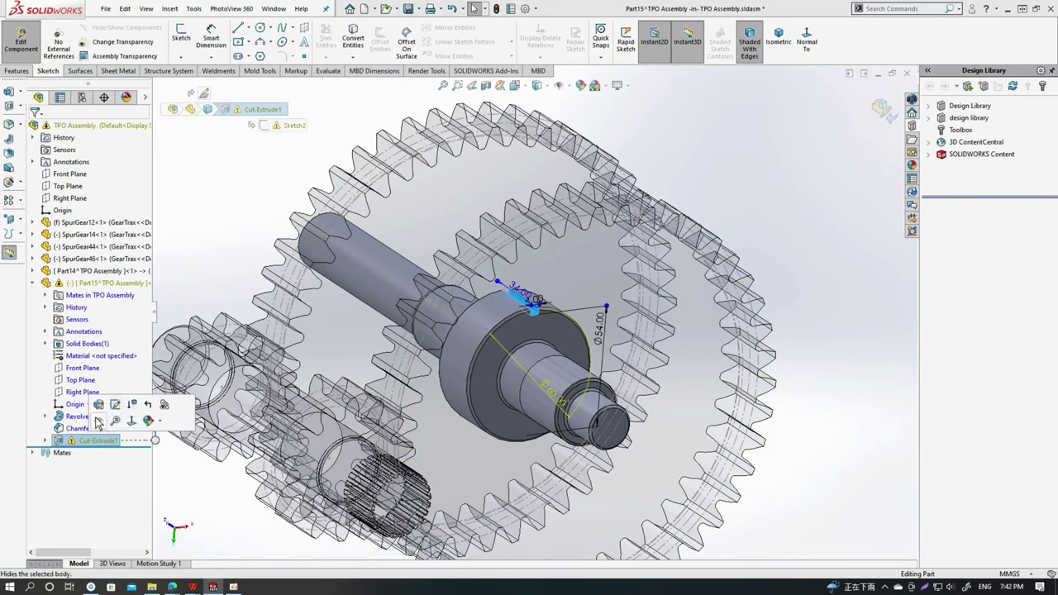
pyautogui.click(115, 404)
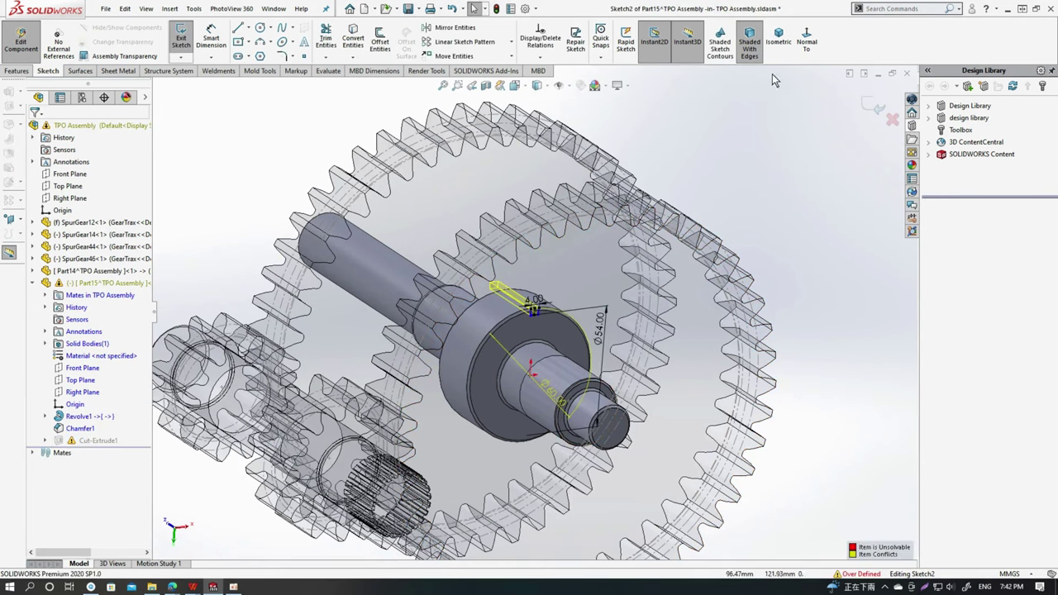
pyautogui.click(806, 40)
pyautogui.scroll(-2, 303, 388)
pyautogui.scroll(-3, 439, 366)
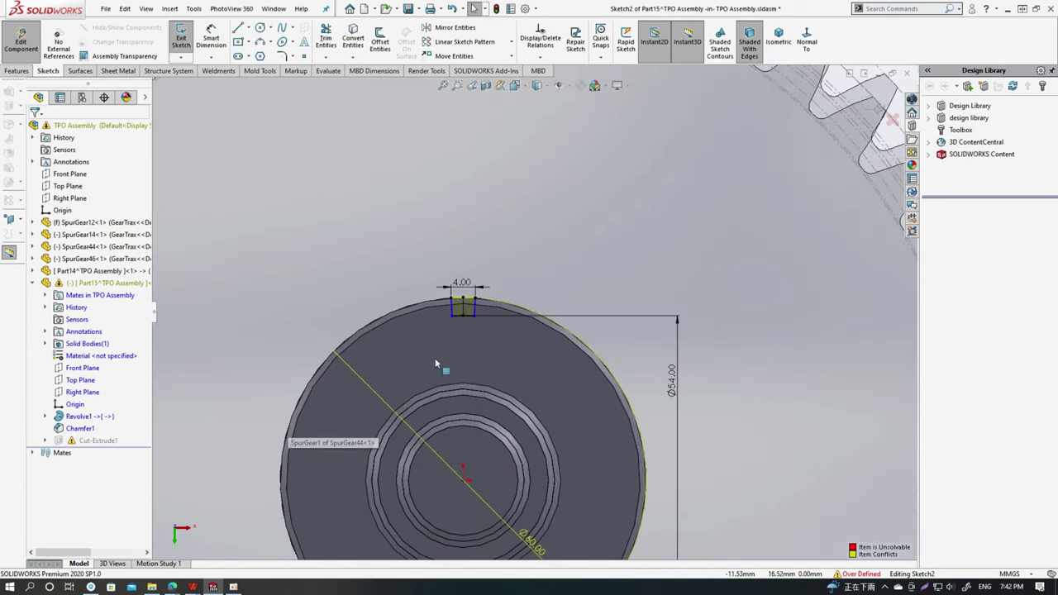
pyautogui.scroll(-3, 481, 309)
pyautogui.scroll(-3, 485, 267)
pyautogui.scroll(-1, 485, 266)
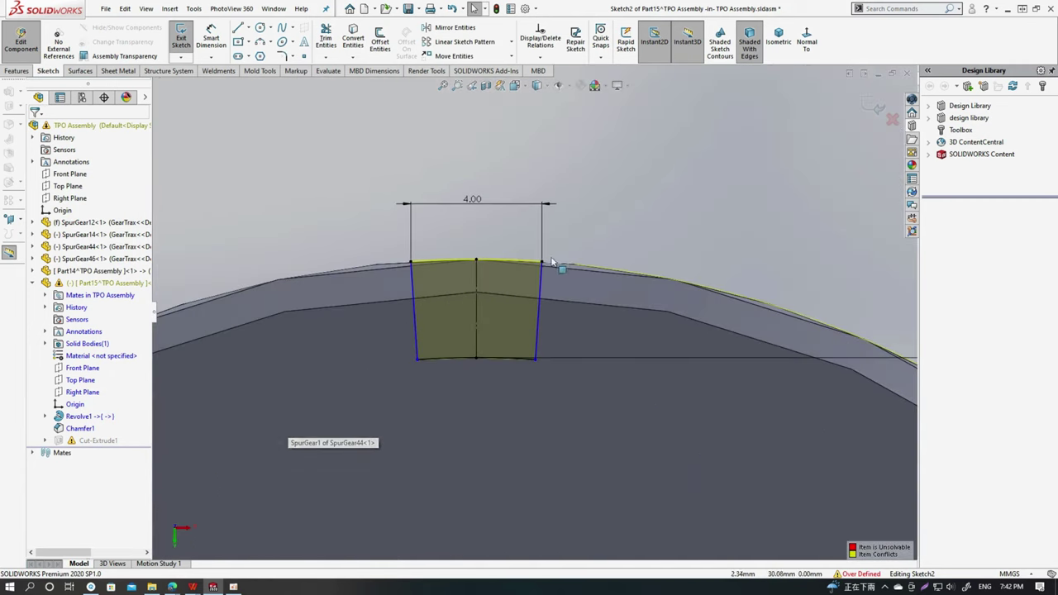
pyautogui.scroll(4, 522, 265)
pyautogui.scroll(4, 529, 314)
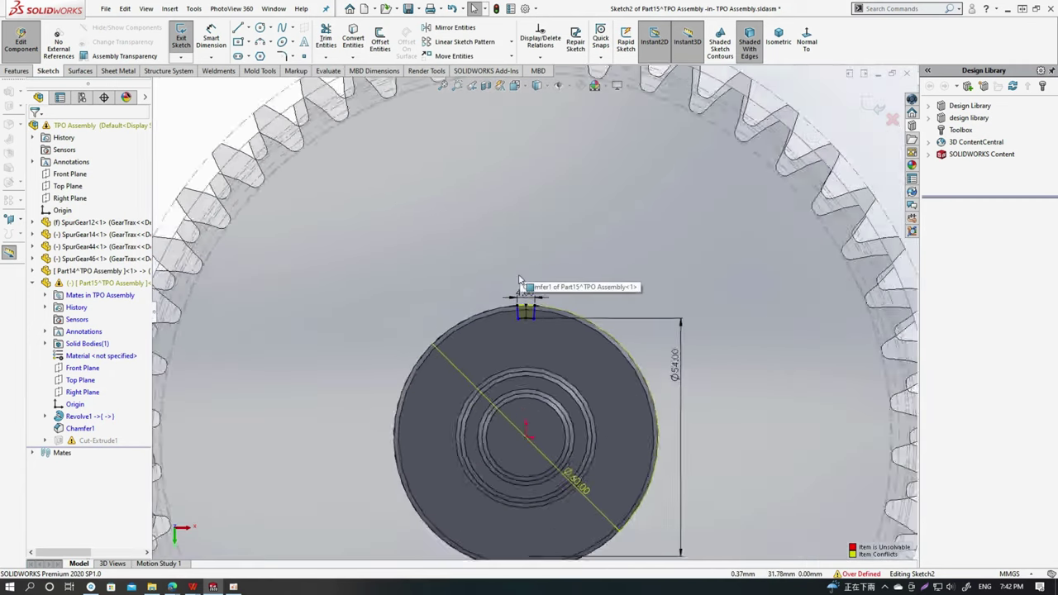
# Remove the conflicting Ø60.00 dimension and exit the sketch so Cut-Extrude1 rebuilds.
pyautogui.press('s')
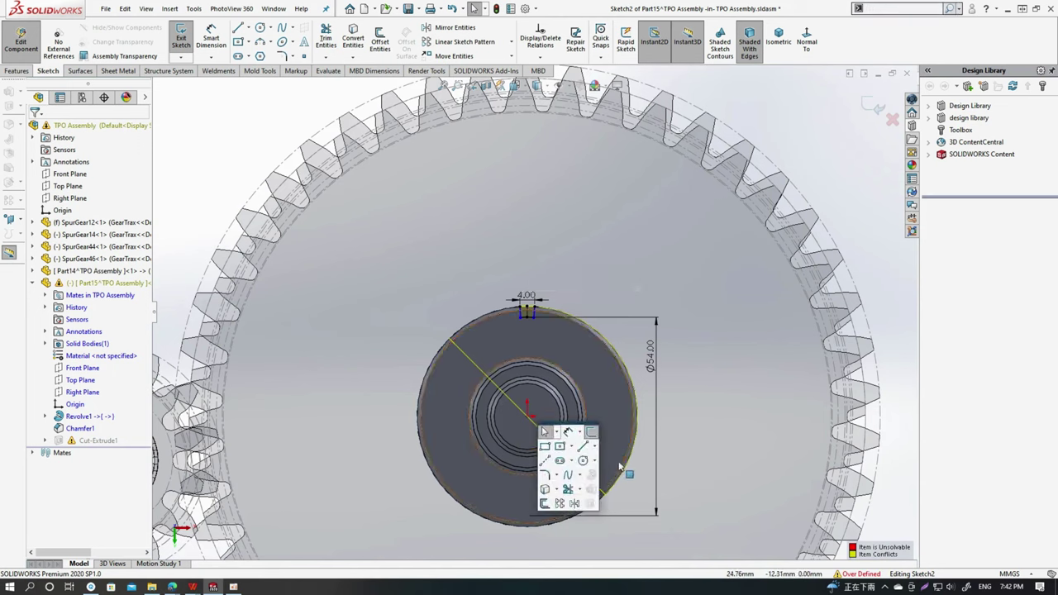
pyautogui.hotkey('ctrl', 'z')
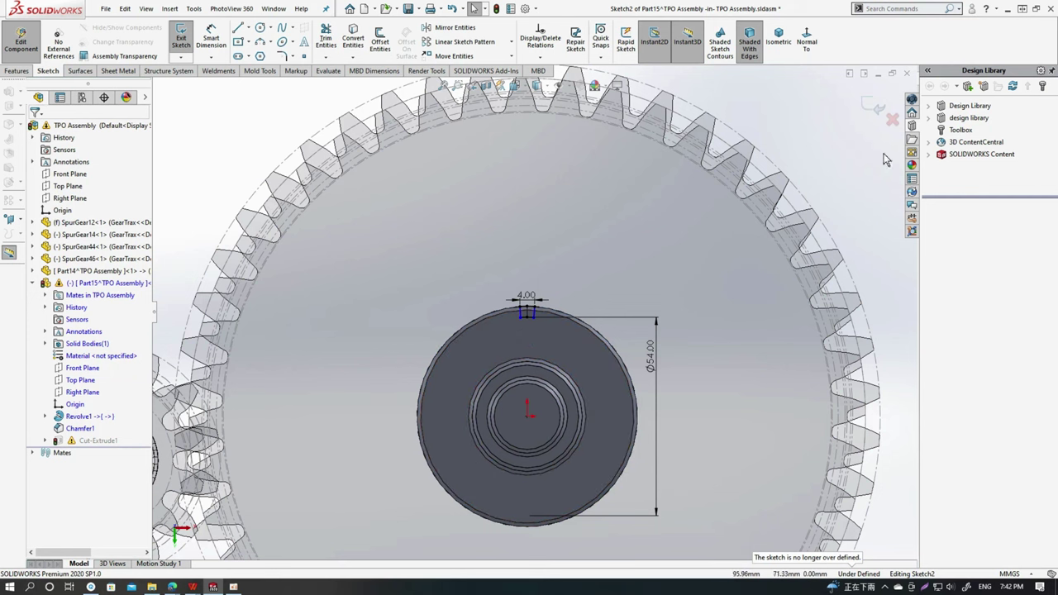
pyautogui.click(865, 118)
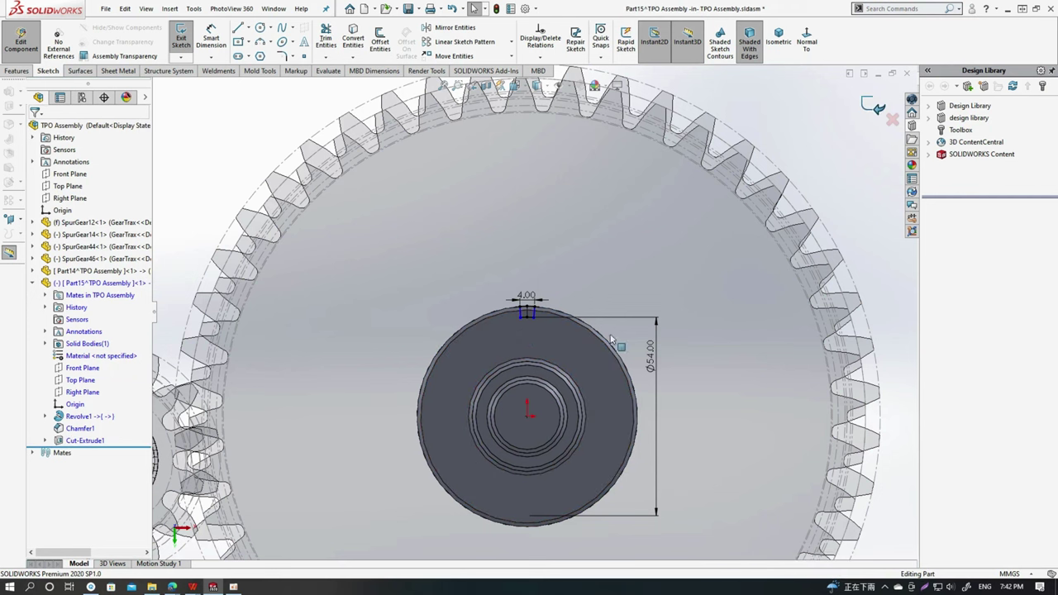
pyautogui.scroll(-4, 525, 339)
pyautogui.click(525, 339)
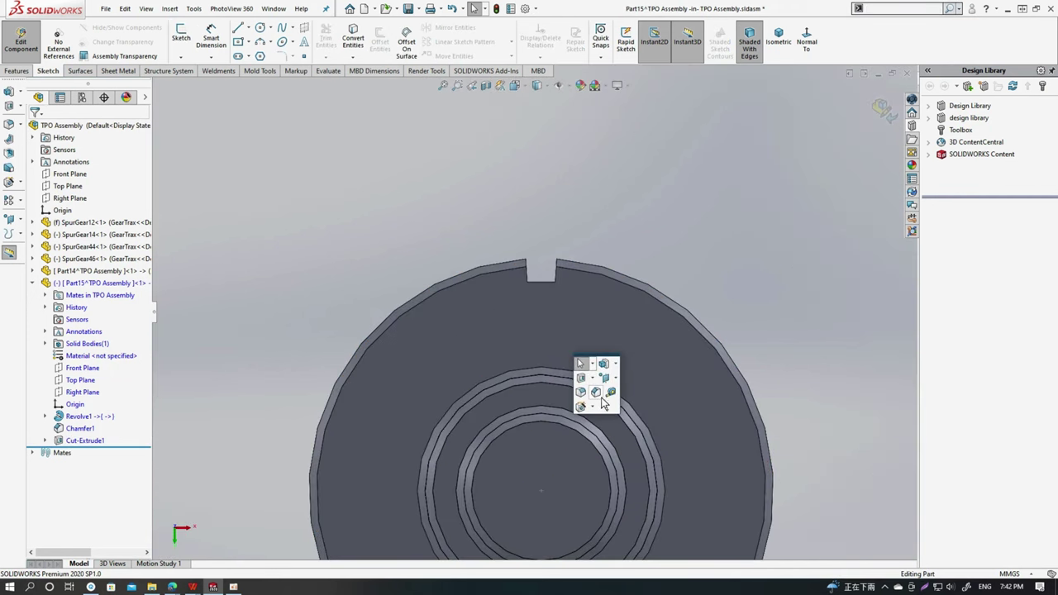
pyautogui.scroll(4, 529, 314)
# Fit both gears in view and open Customize on the Shortcut Bars tab.
pyautogui.press('f')
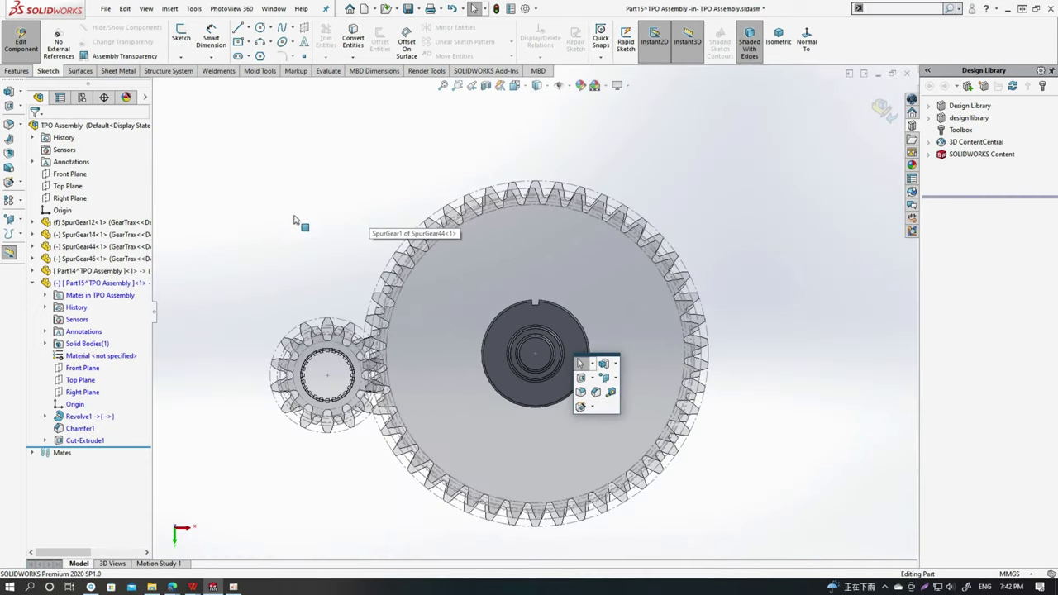
pyautogui.click(18, 71)
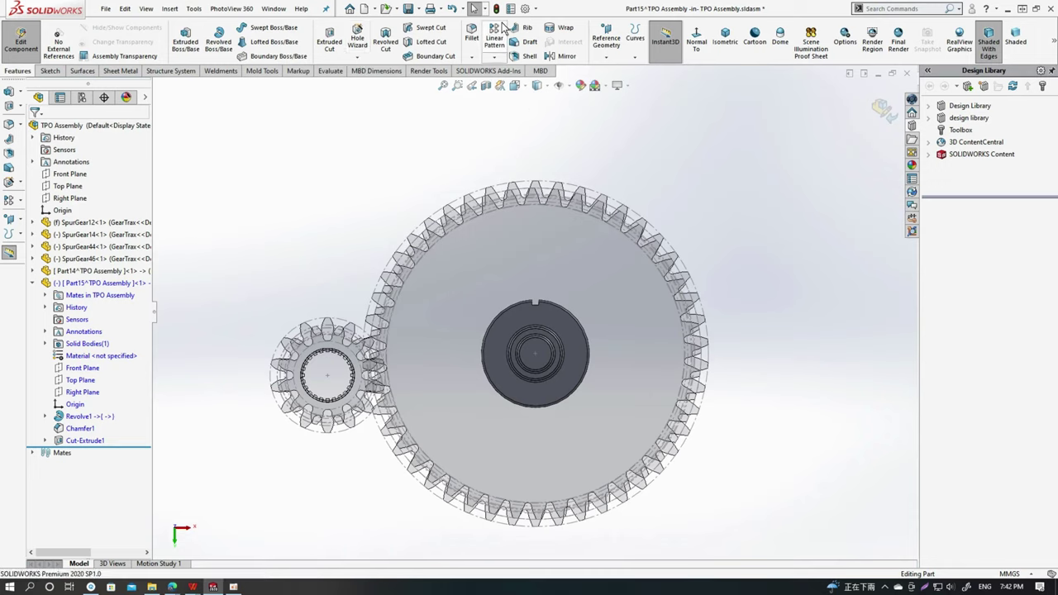
pyautogui.click(538, 11)
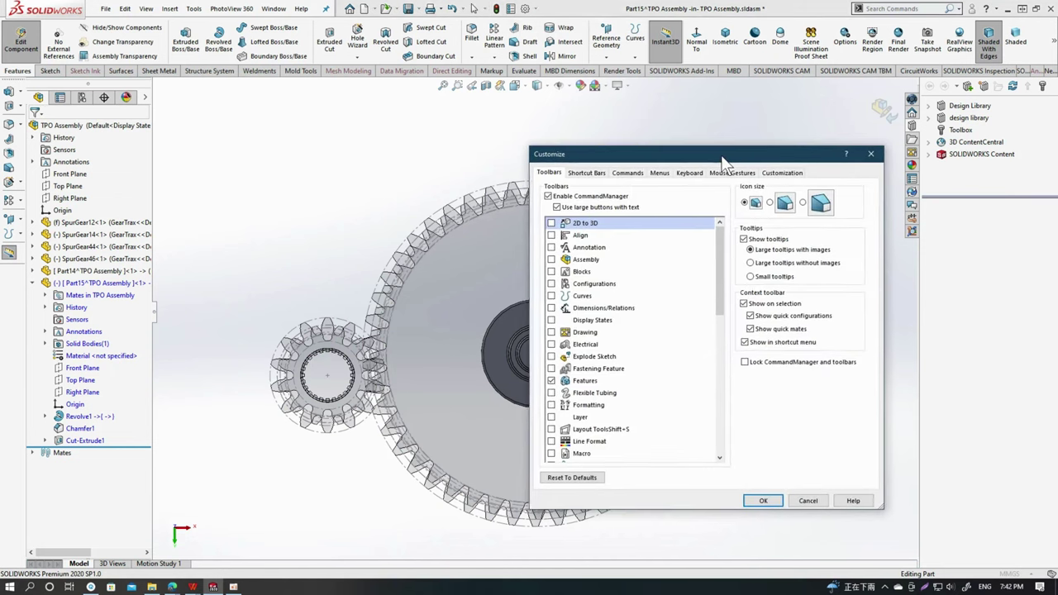
pyautogui.click(586, 172)
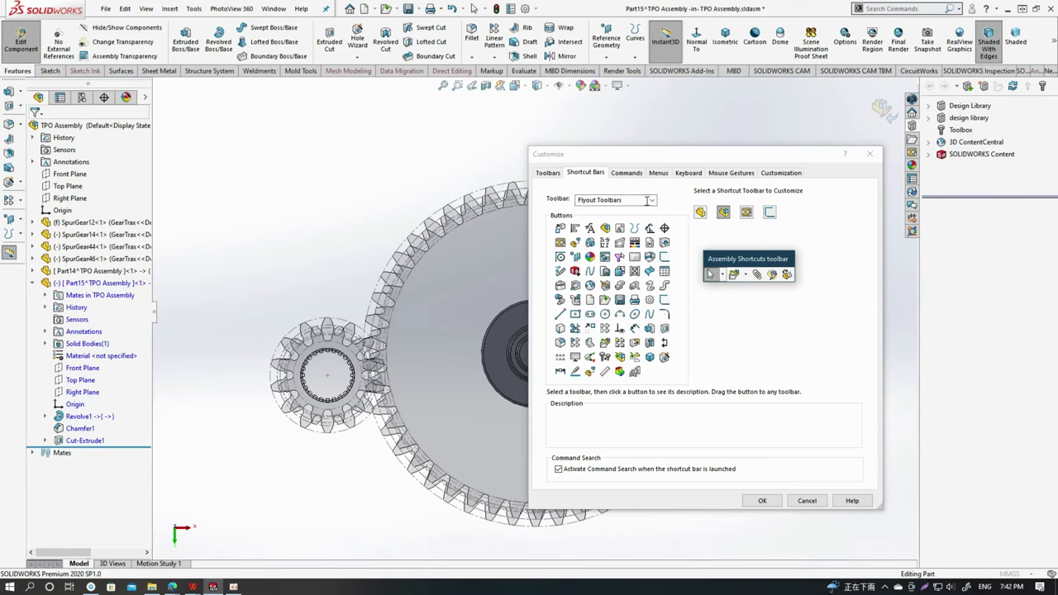
# Show the Part shortcut bar, add the Linear Sketch Pattern command, then remove it again.
pyautogui.click(723, 213)
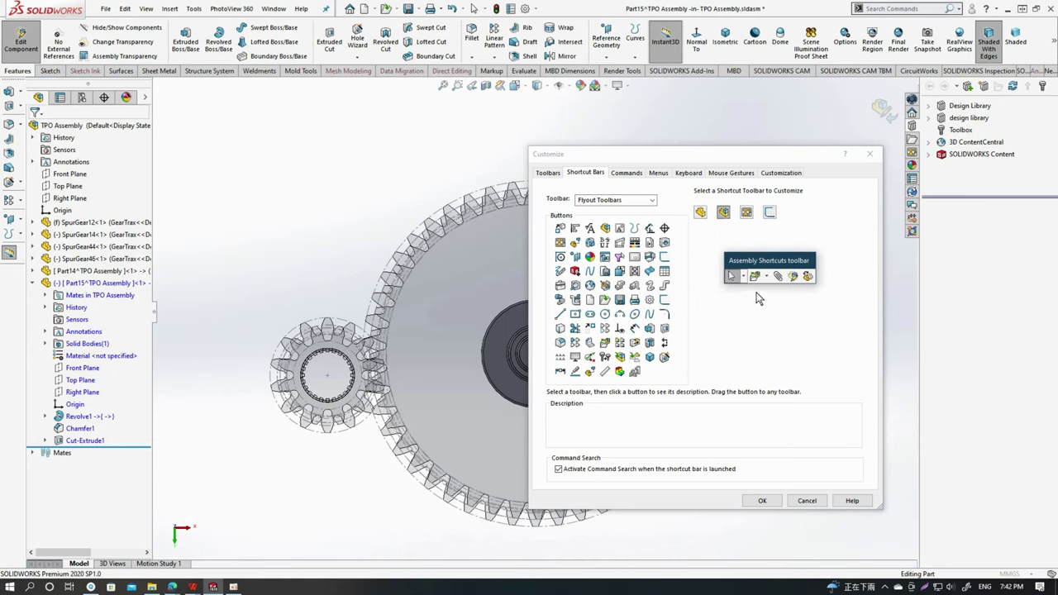
pyautogui.click(702, 217)
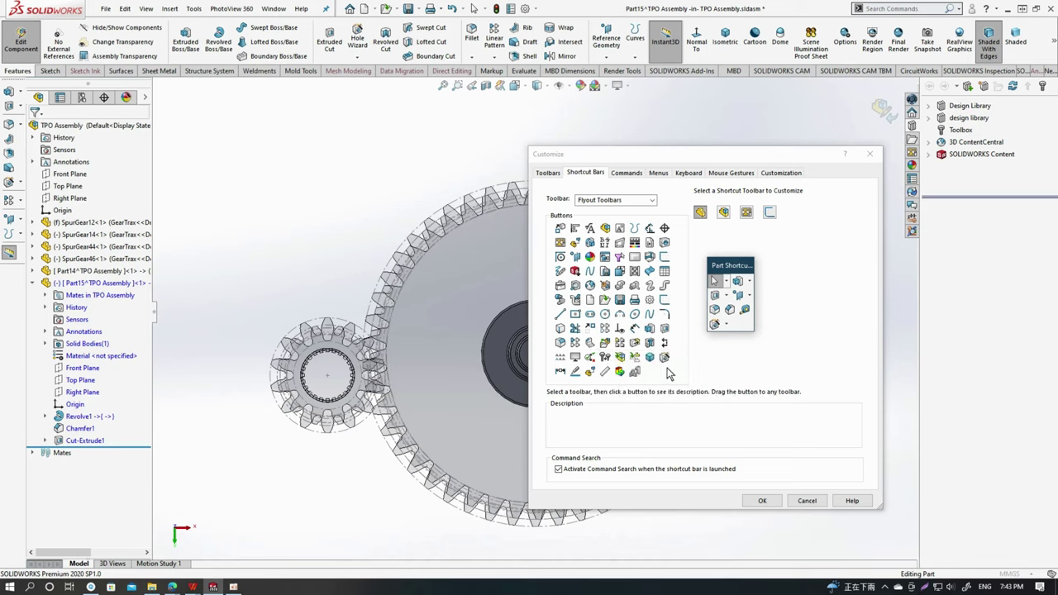
pyautogui.moveTo(618, 329); pyautogui.dragTo(733, 332)
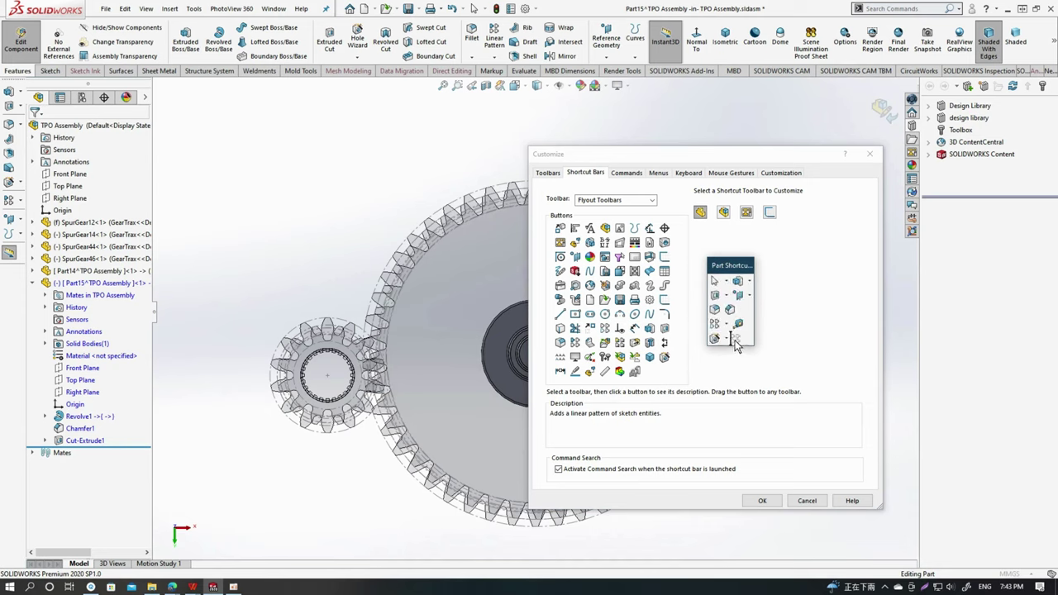
pyautogui.moveTo(715, 333); pyautogui.dragTo(738, 346)
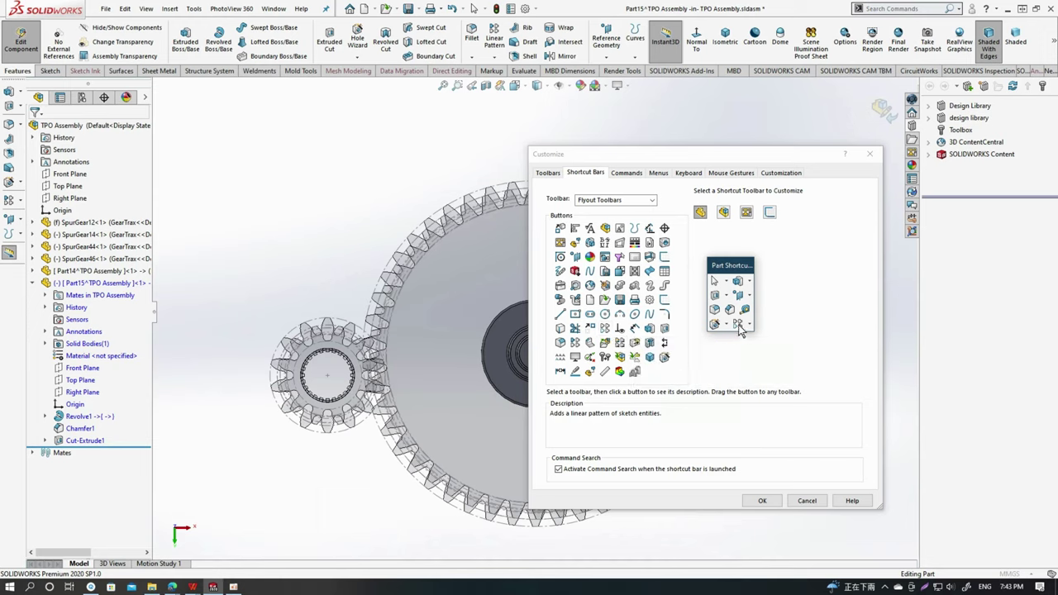
pyautogui.moveTo(741, 329); pyautogui.dragTo(683, 373)
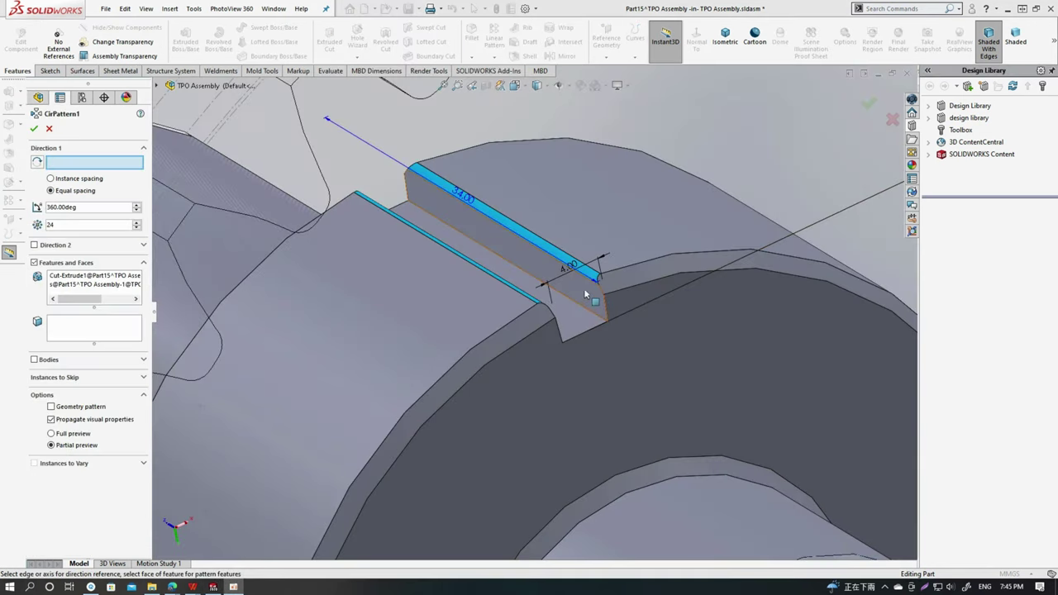
# Use the collar's cylindrical face as the axis and apply the 24-instance CirPattern1.
pyautogui.click(625, 254)
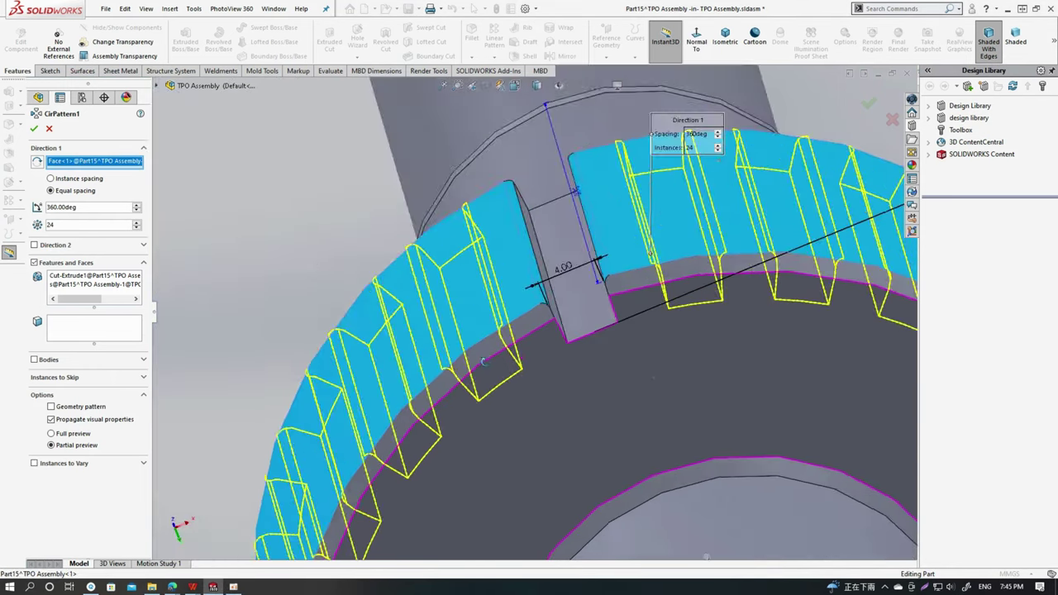
pyautogui.moveTo(518, 357); pyautogui.dragTo(348, 248, button='middle')
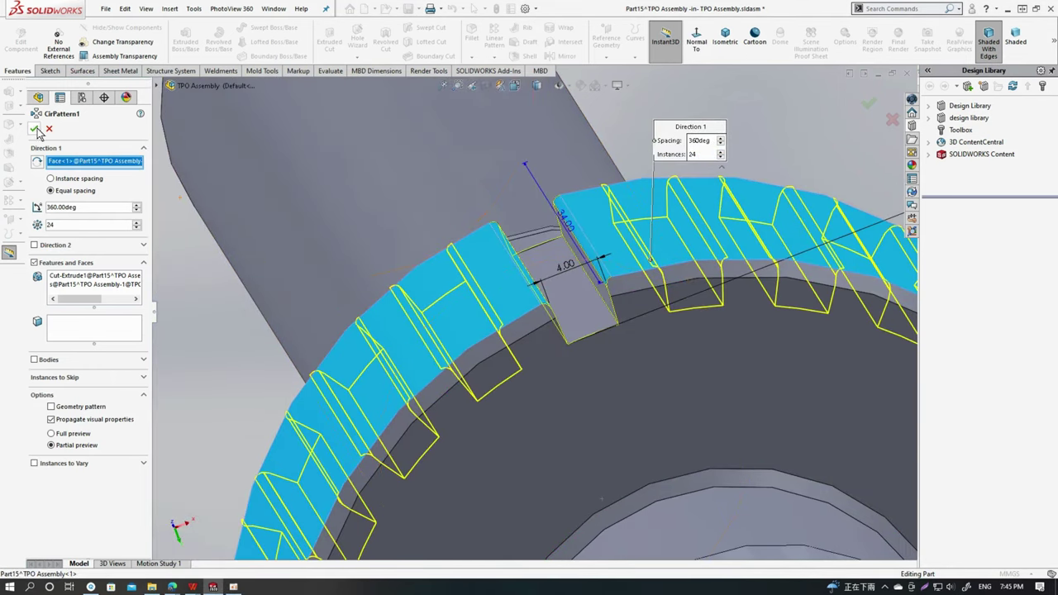
pyautogui.click(35, 129)
# Exit Part15's in-context edit to return to the TPO Assembly.
pyautogui.moveTo(551, 348)
pyautogui.mouseDown(button='middle')
pyautogui.moveTo(592, 378)
pyautogui.moveTo(577, 415)
pyautogui.moveTo(676, 374)
pyautogui.mouseUp(button='middle')
pyautogui.scroll(10, 592, 377)
pyautogui.click(882, 109)
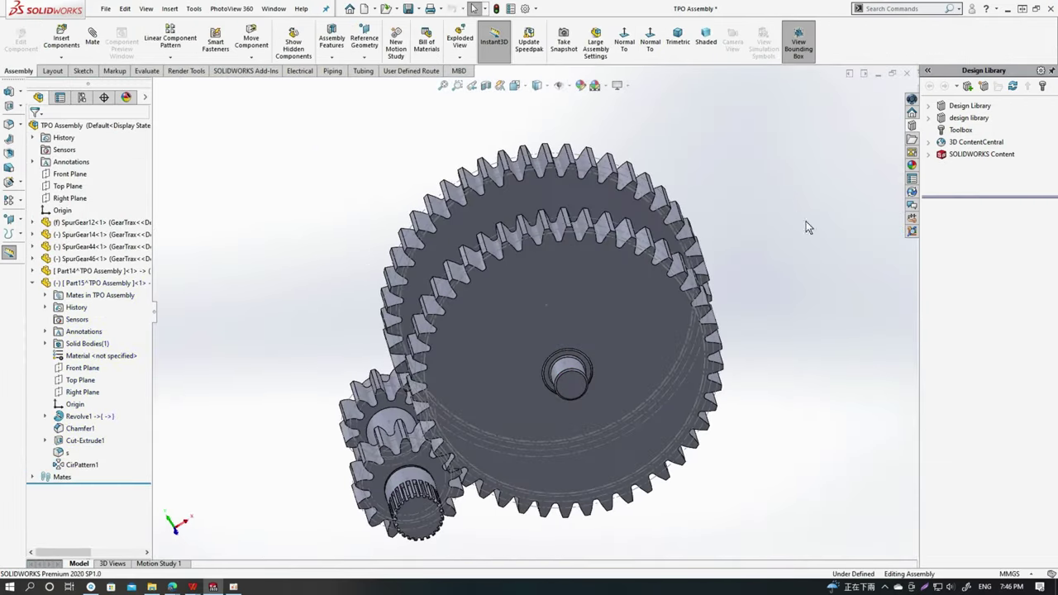
# Zoom and orbit the assembly to inspect the pinion-shaft junction up close.
pyautogui.scroll(5, 754, 381)
pyautogui.moveTo(754, 381)
pyautogui.mouseDown(button='middle')
pyautogui.moveTo(662, 449)
pyautogui.moveTo(566, 363)
pyautogui.mouseUp(button='middle')
pyautogui.scroll(-5, 519, 339)
pyautogui.scroll(-2, 519, 339)
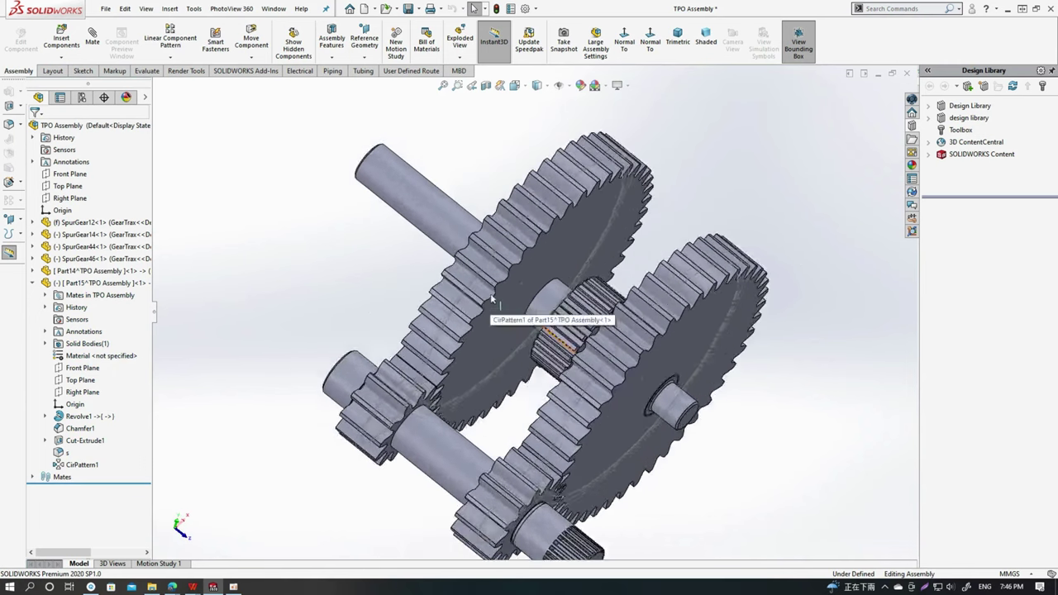
pyautogui.scroll(-2, 545, 330)
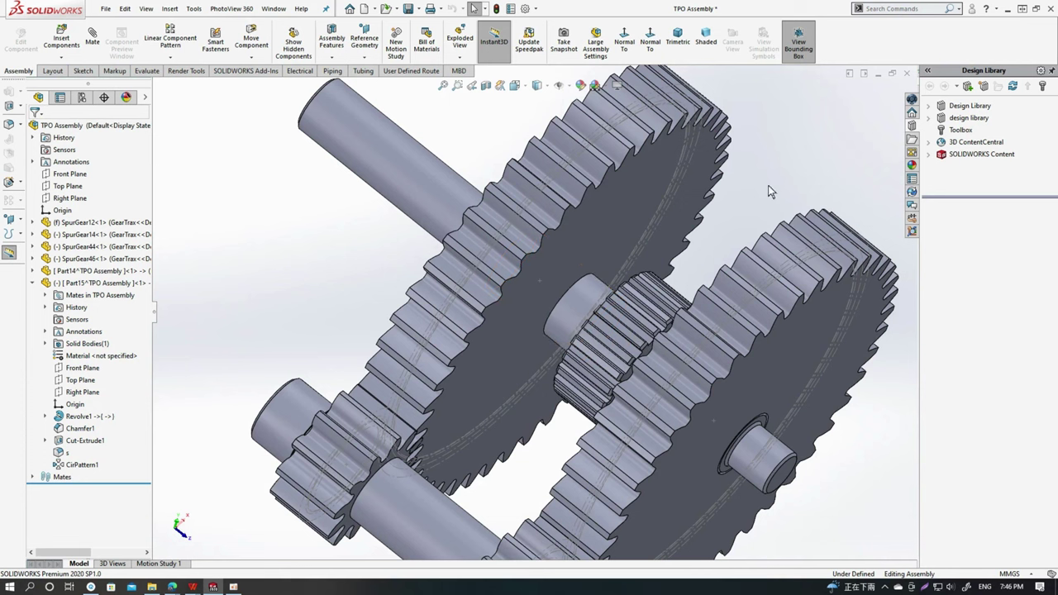
pyautogui.moveTo(612, 288); pyautogui.dragTo(620, 319, button='middle')
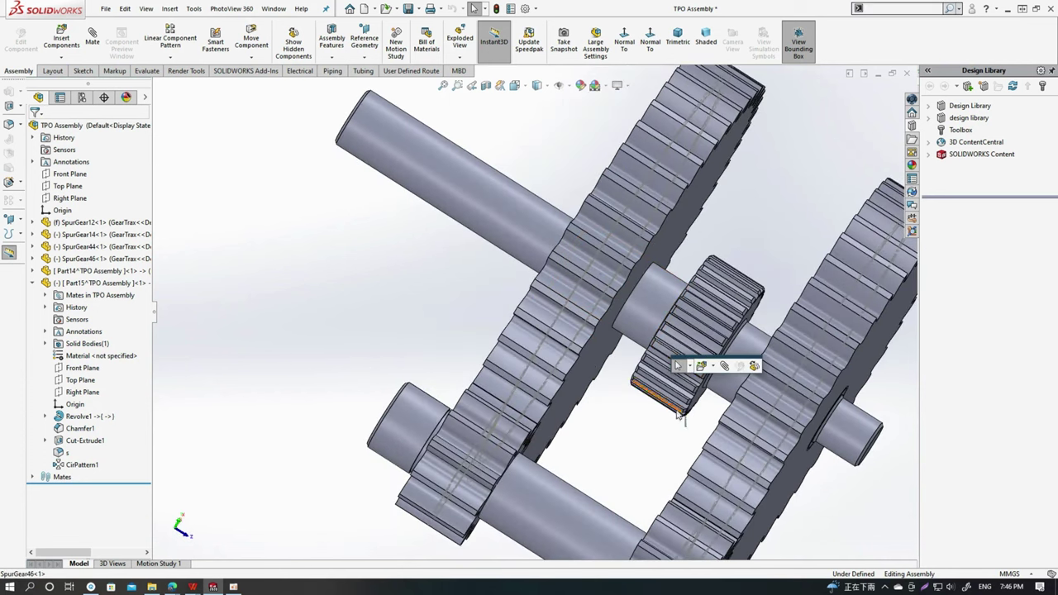
pyautogui.scroll(2, 638, 427)
pyautogui.moveTo(634, 430); pyautogui.dragTo(616, 372, button='middle')
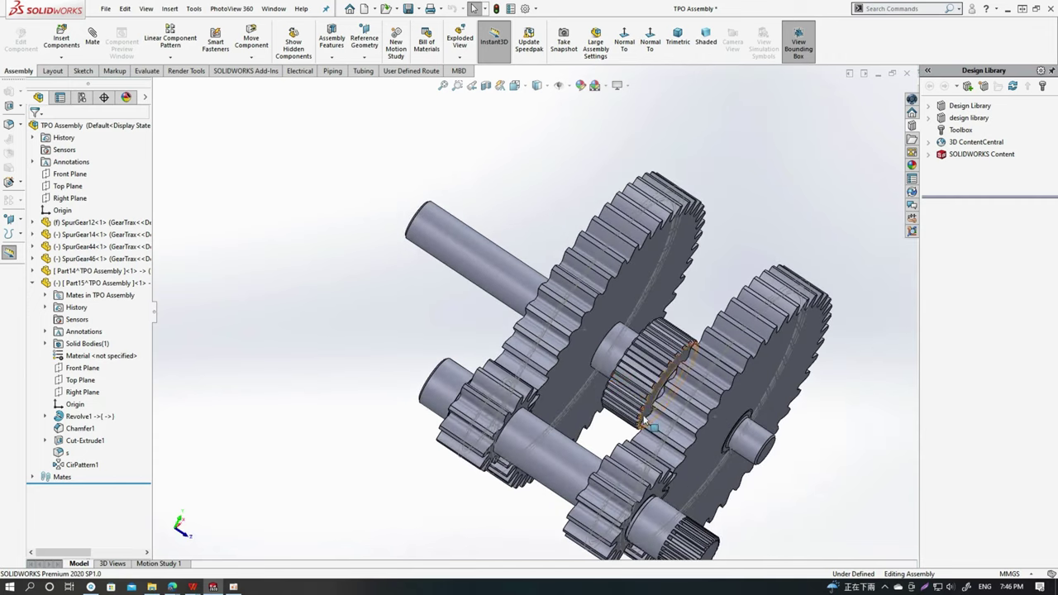
pyautogui.scroll(-2, 601, 320)
pyautogui.scroll(-3, 603, 330)
pyautogui.scroll(-1, 607, 402)
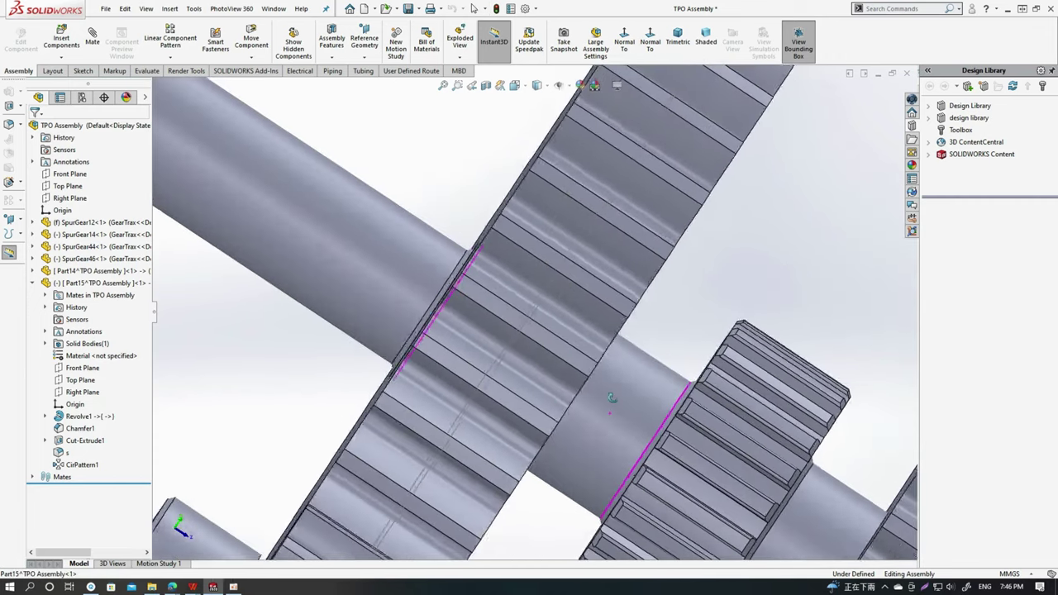
pyautogui.scroll(1, 645, 409)
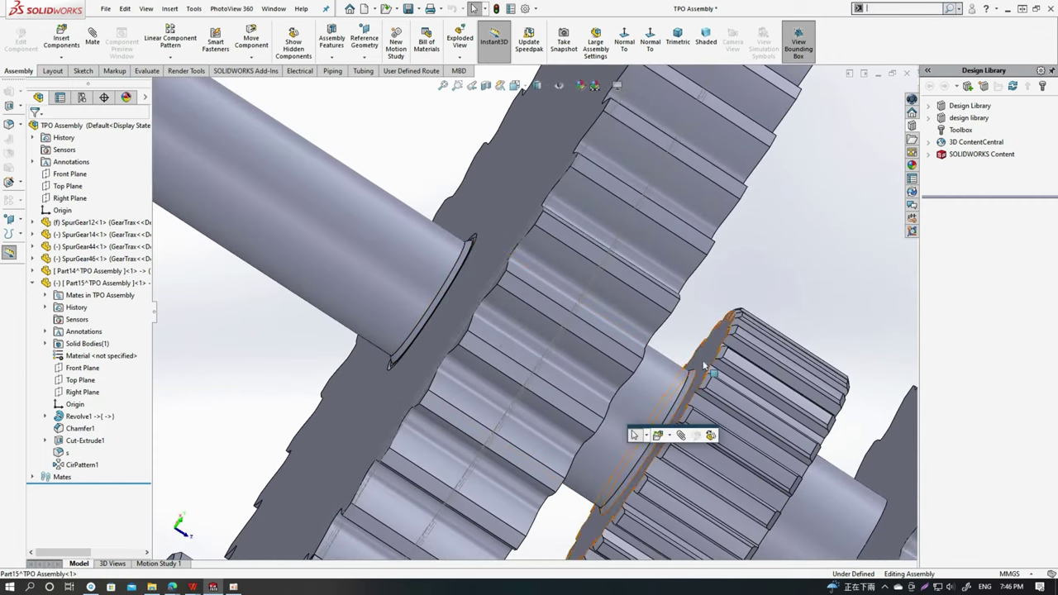
# Open Options > Customize on the Shortcut Bars tab.
pyautogui.click(536, 9)
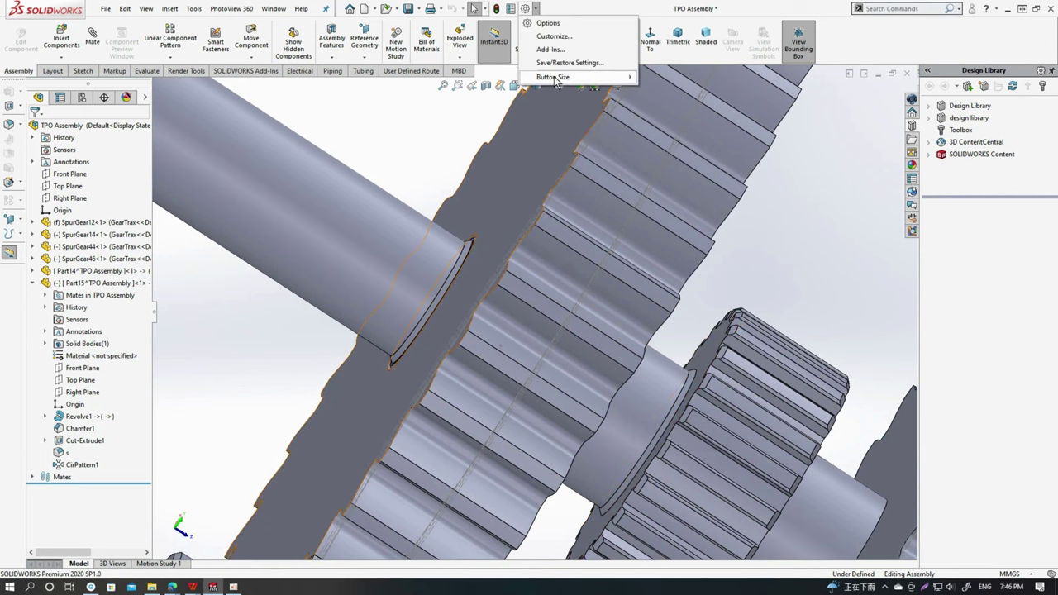
pyautogui.click(562, 38)
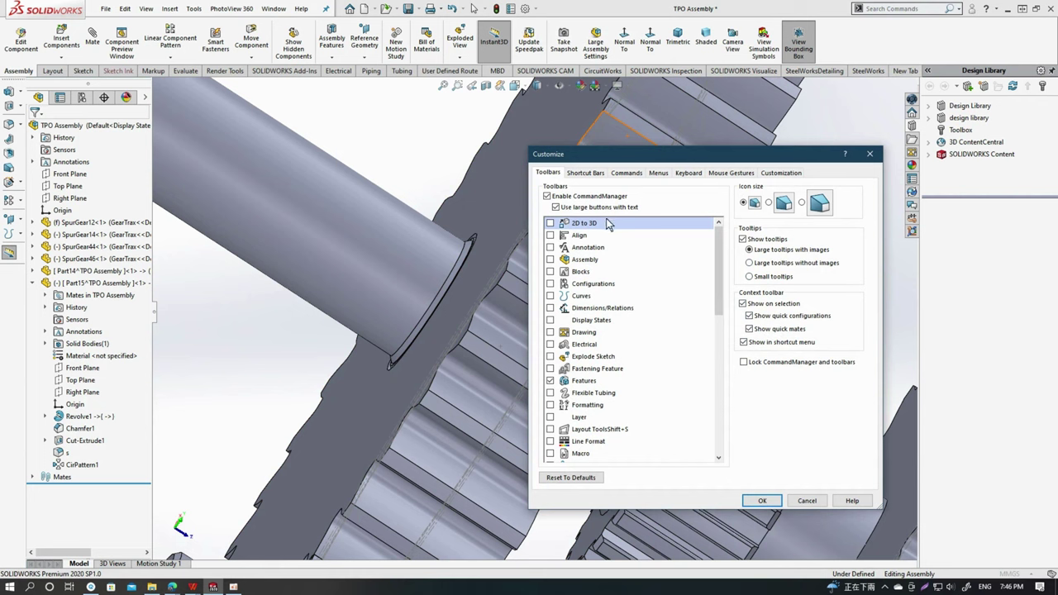
pyautogui.click(587, 172)
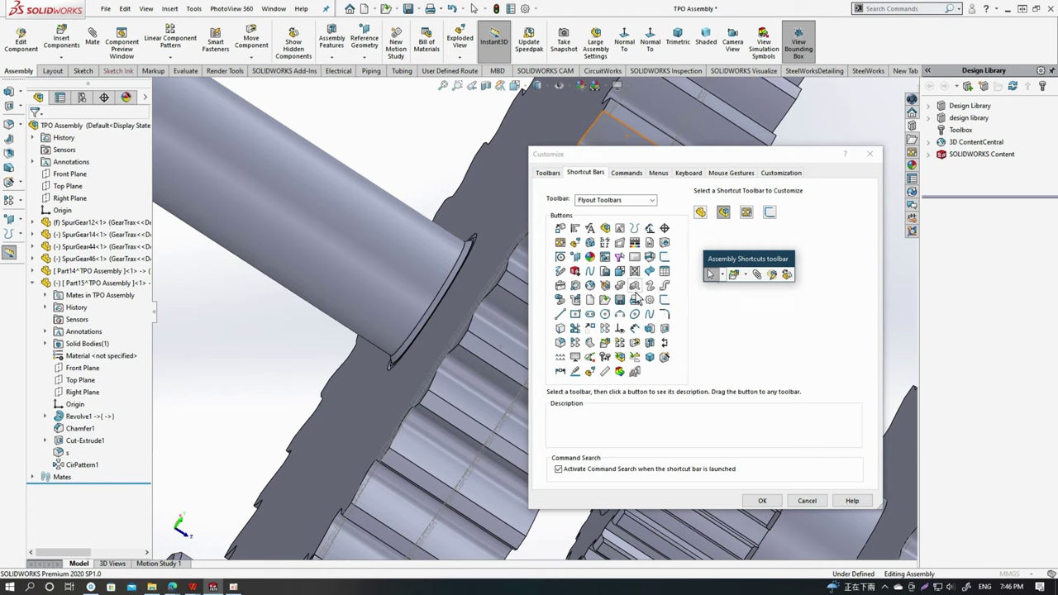
# Browse the Toolbar list through Features, Quick Snaps and Explode Sketch commands.
pyautogui.click(652, 200)
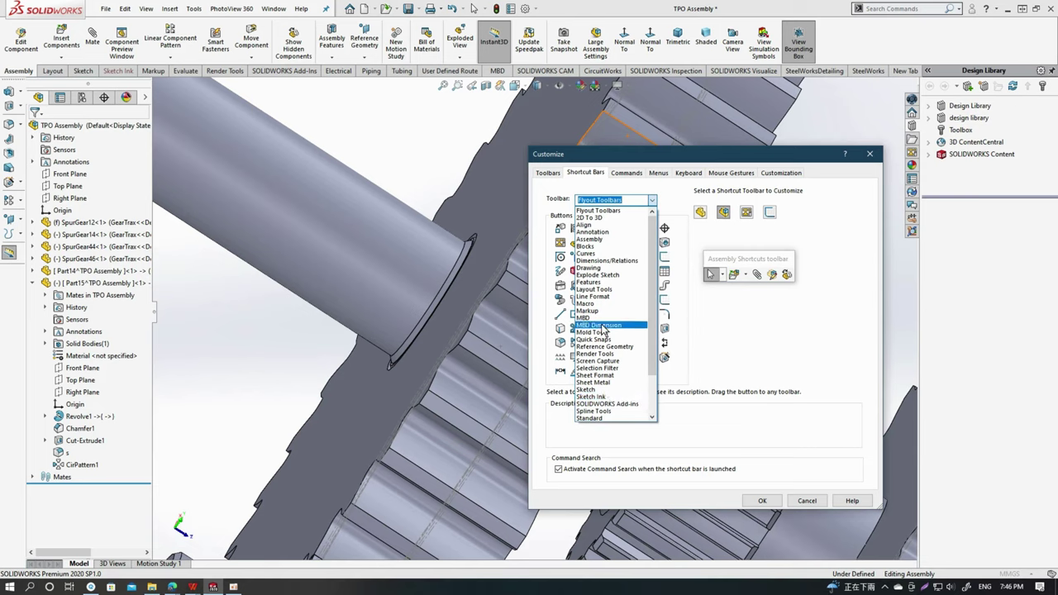
pyautogui.click(603, 282)
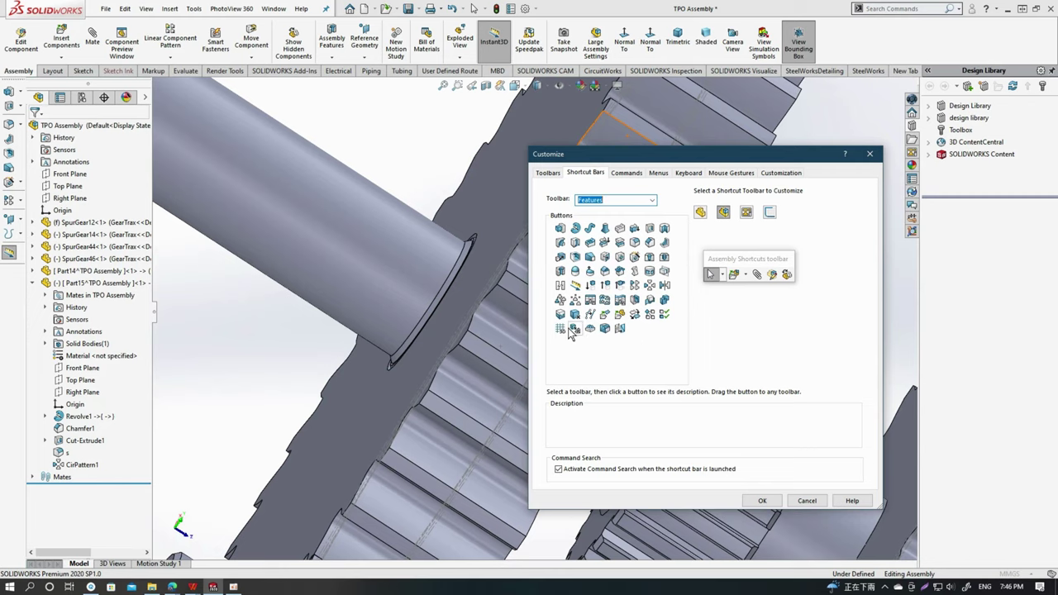
pyautogui.click(652, 202)
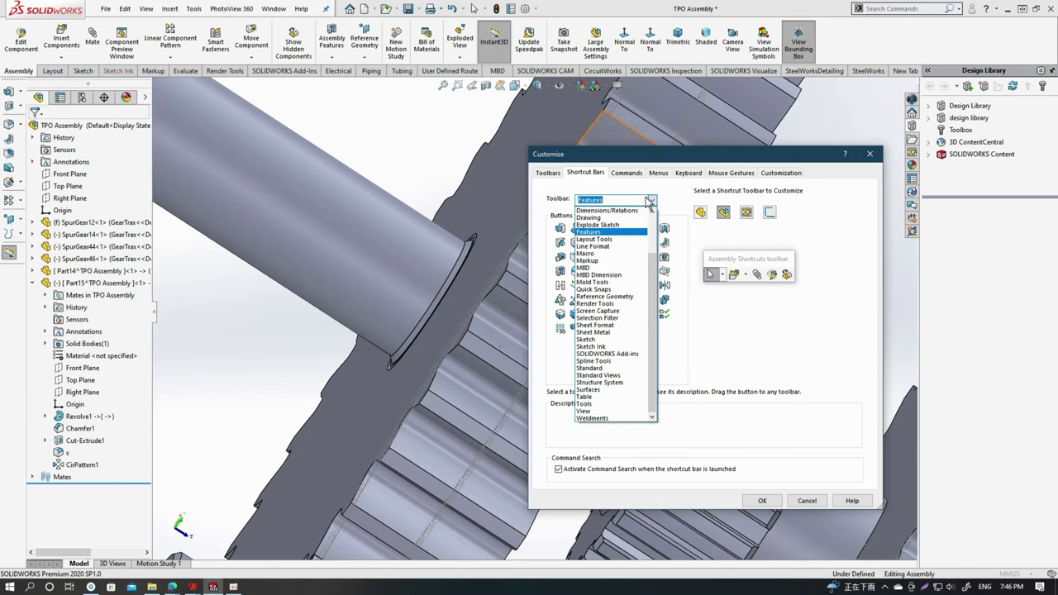
pyautogui.click(628, 289)
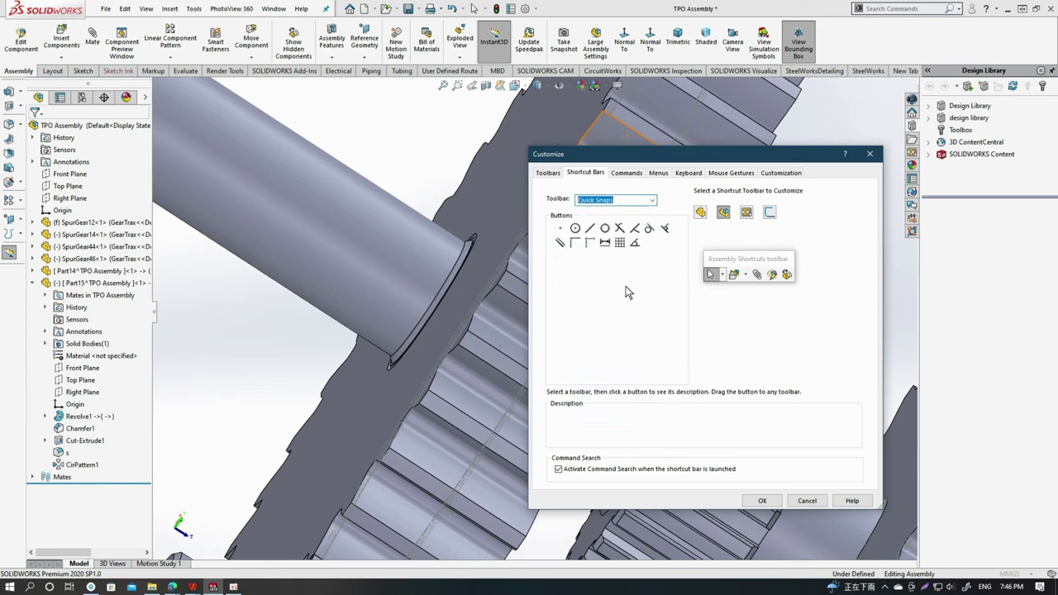
pyautogui.click(652, 200)
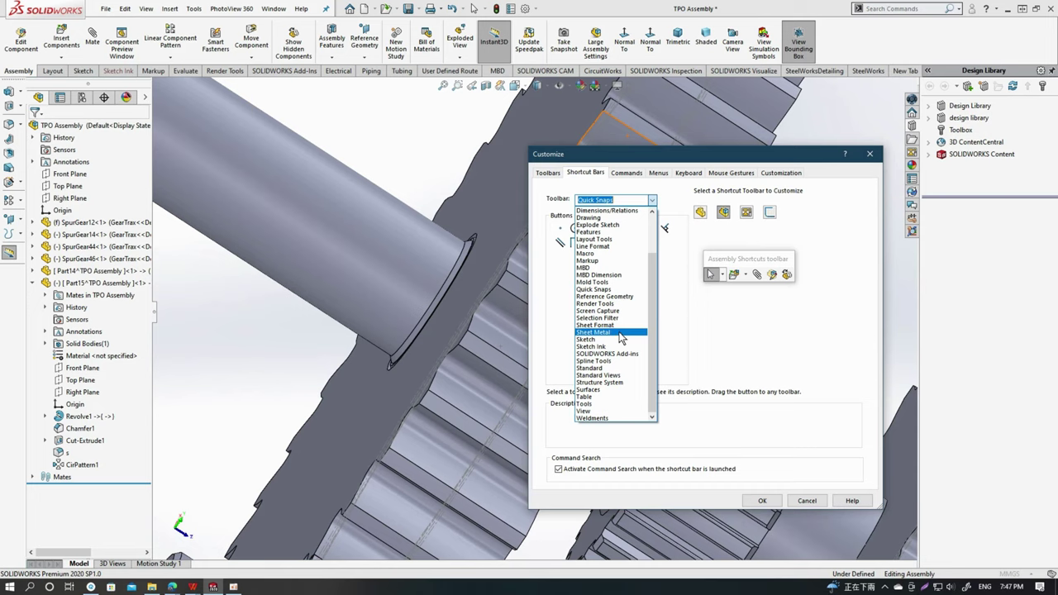
pyautogui.scroll(1, 610, 264)
pyautogui.scroll(2, 608, 249)
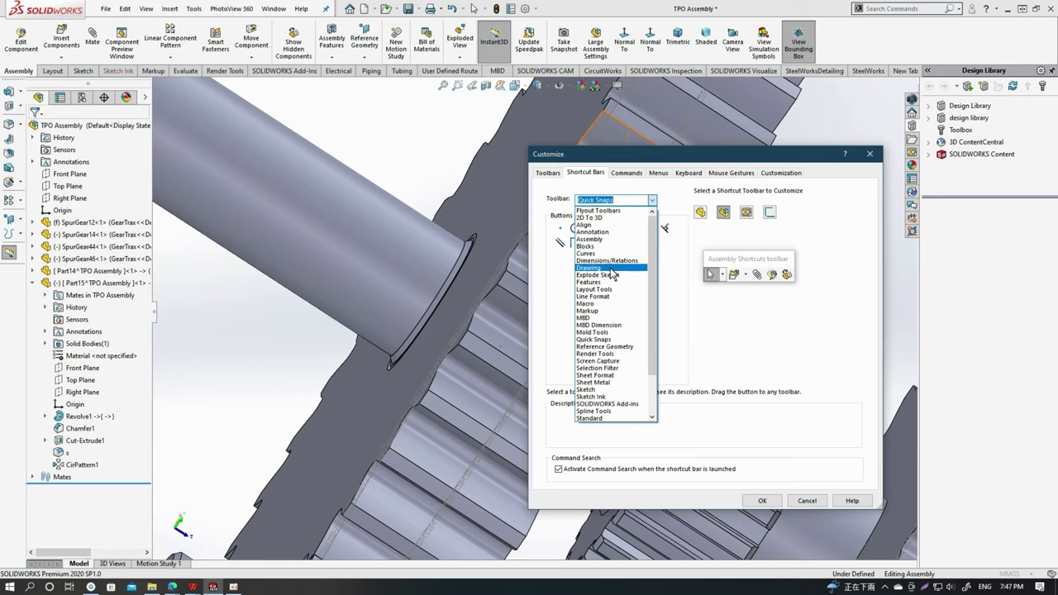
pyautogui.click(612, 275)
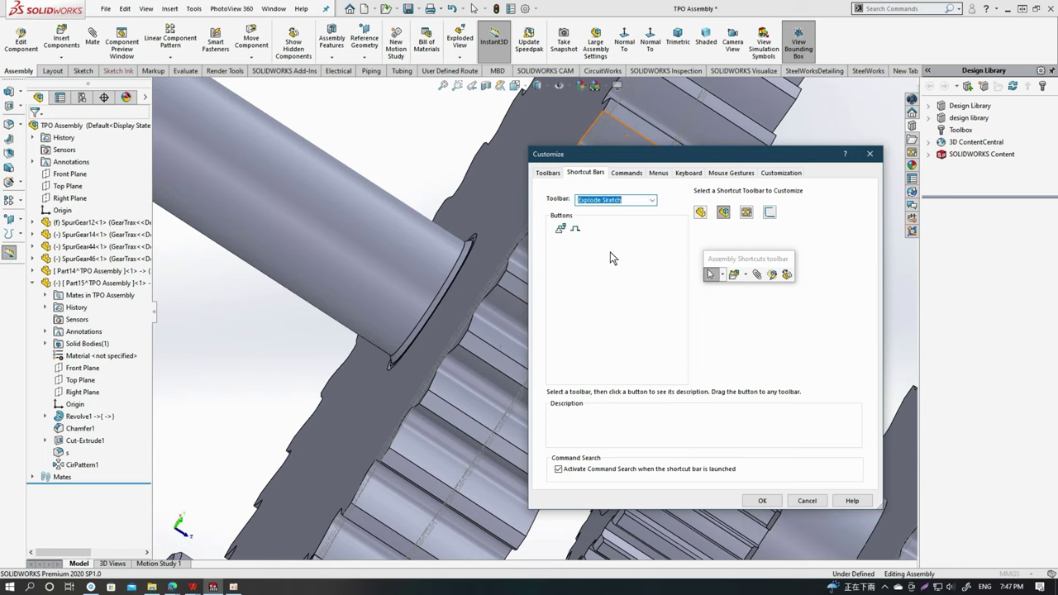
pyautogui.click(650, 201)
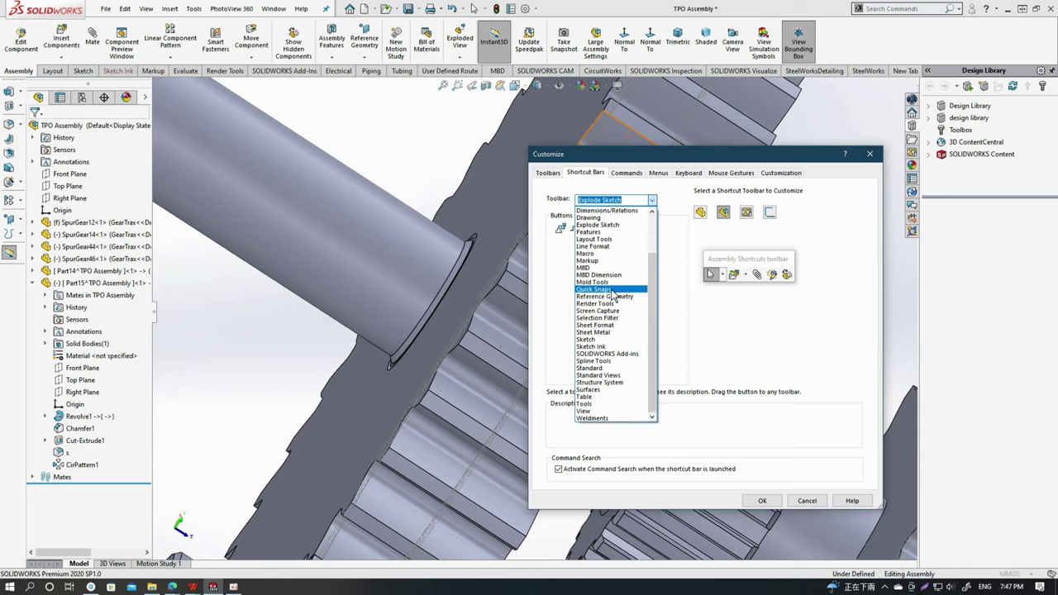
pyautogui.click(614, 291)
# Set the Toolbar list to Assembly and select the Part shortcut bar for editing.
pyautogui.click(653, 203)
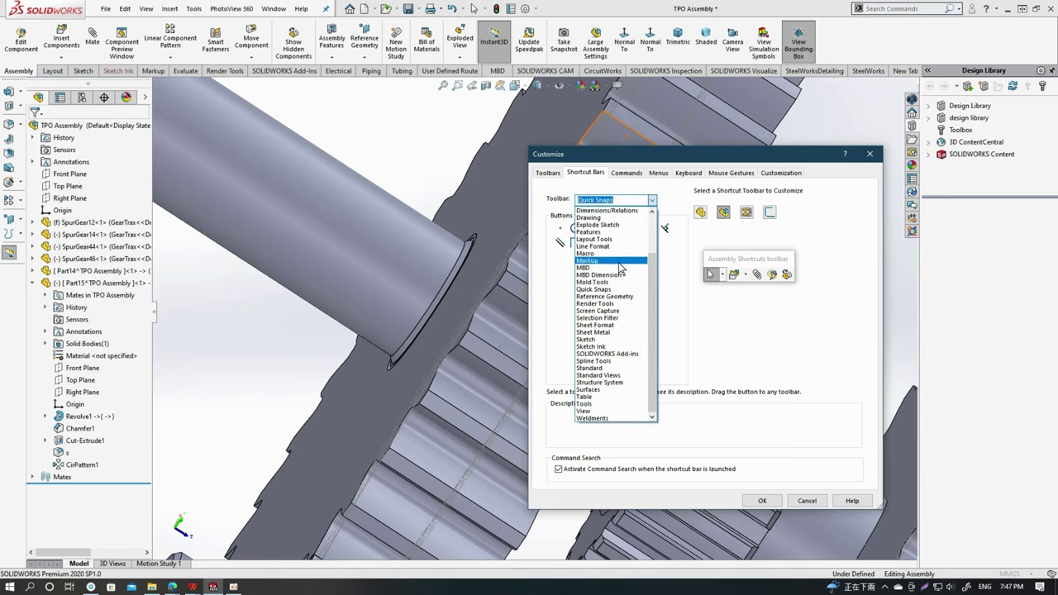
pyautogui.scroll(3, 609, 257)
pyautogui.scroll(1, 609, 252)
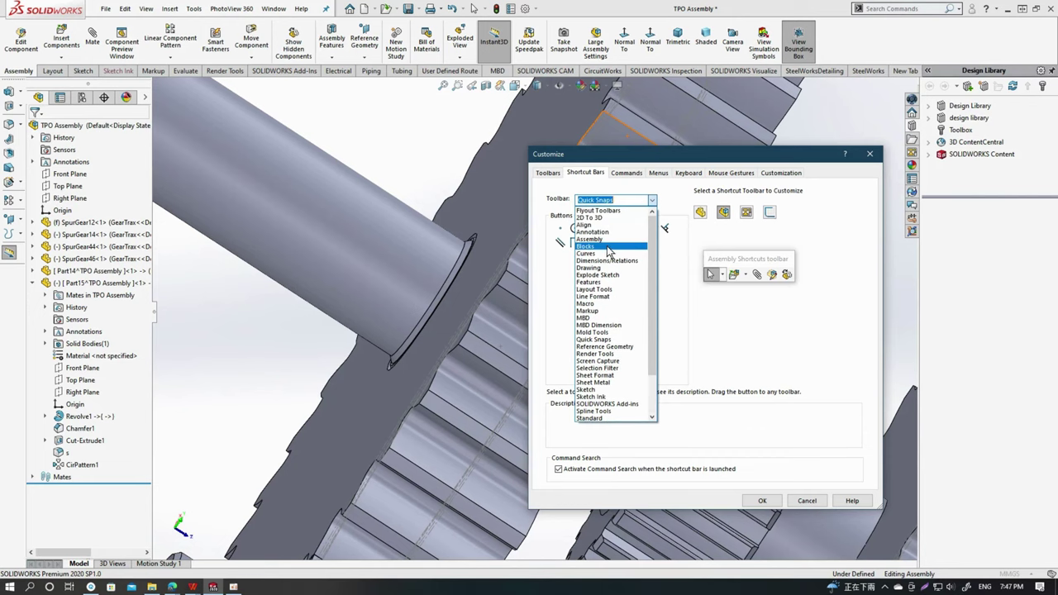
pyautogui.click(607, 239)
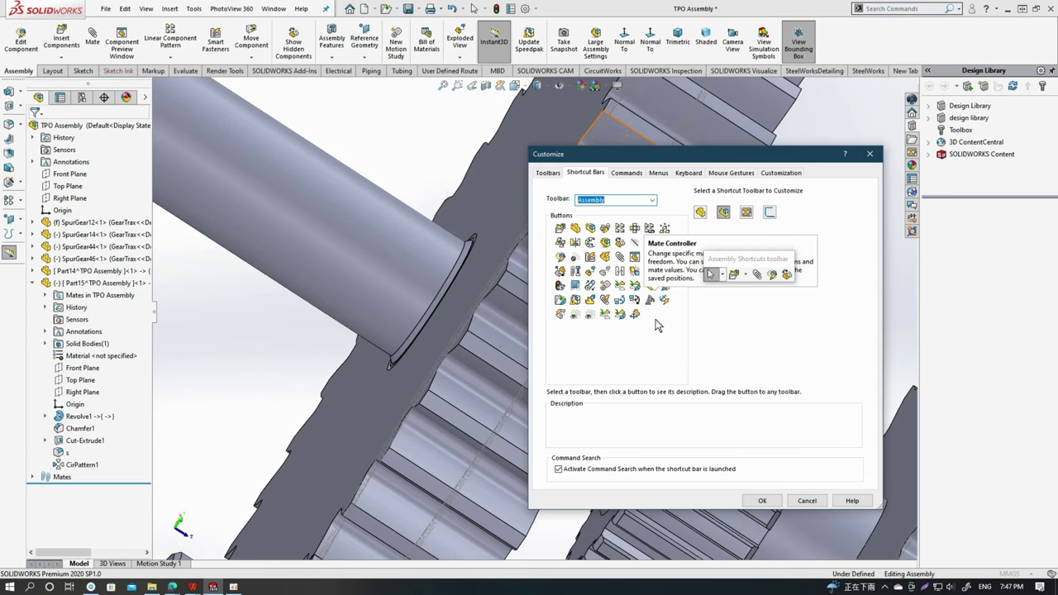
pyautogui.click(706, 216)
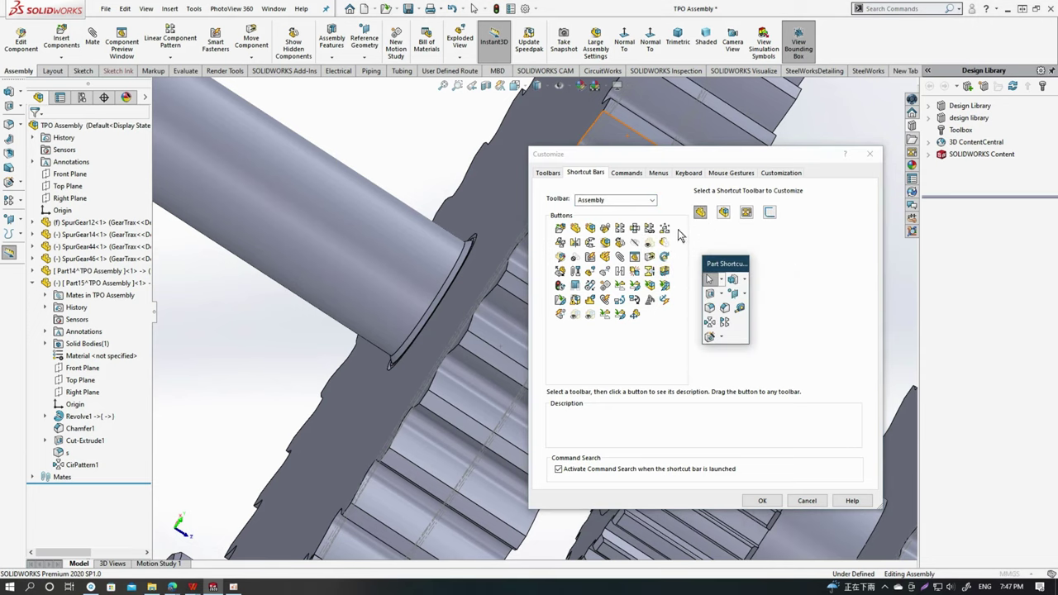
# Browse Line Format, Reference Geometry, Standard Views and Standard commands in the Toolbar list.
pyautogui.click(653, 201)
pyautogui.click(653, 201)
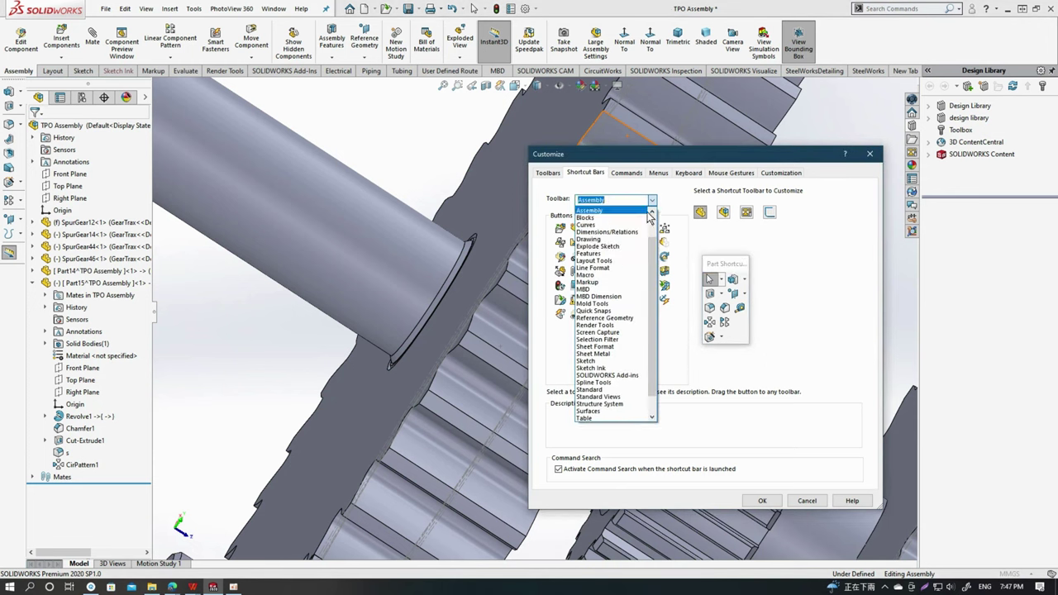
pyautogui.click(626, 269)
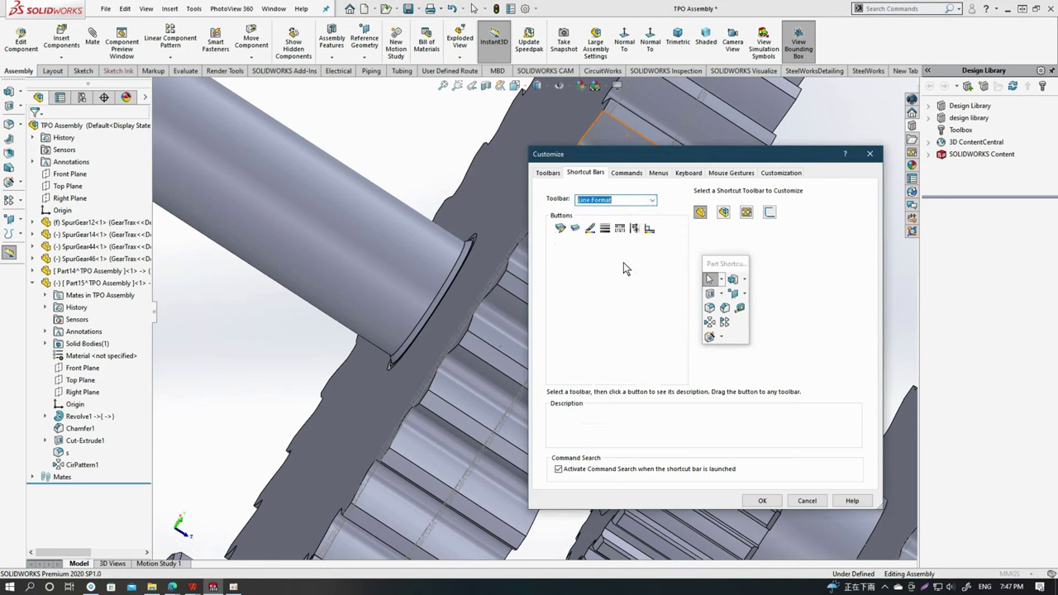
pyautogui.click(652, 200)
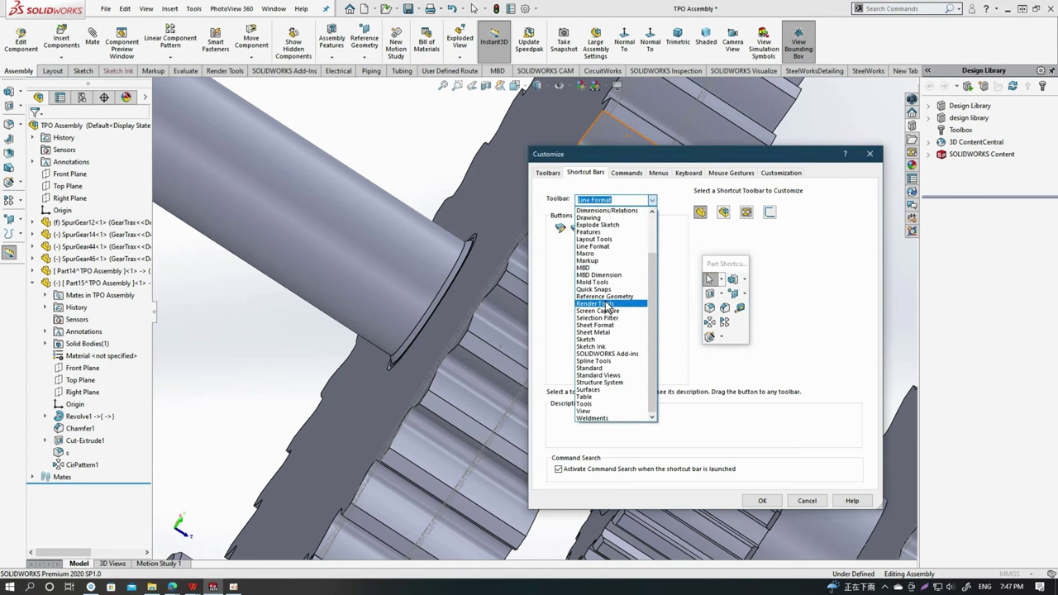
pyautogui.click(610, 298)
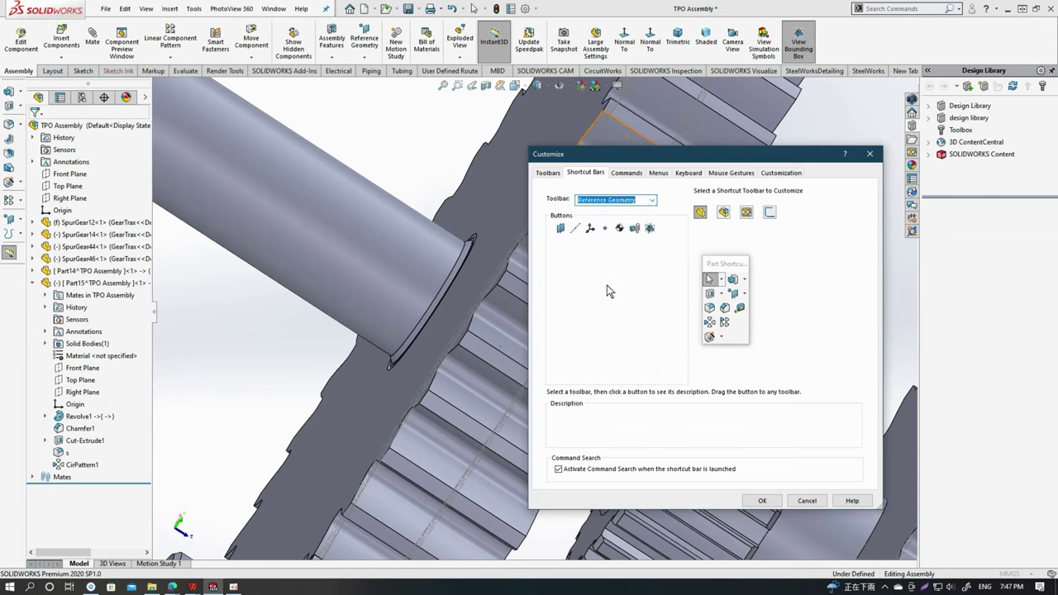
pyautogui.click(652, 203)
pyautogui.click(615, 382)
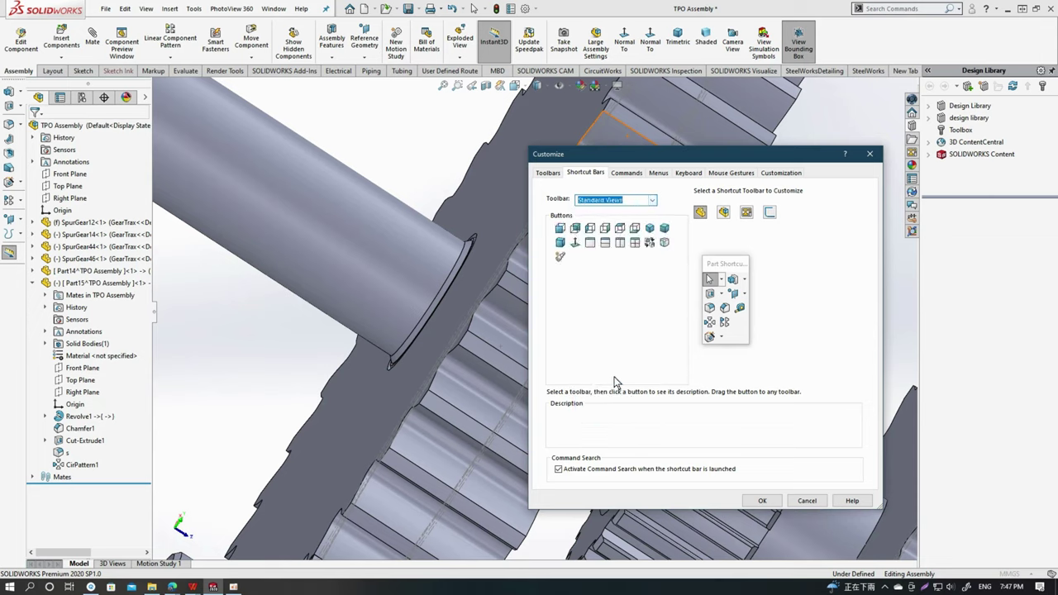
pyautogui.click(652, 200)
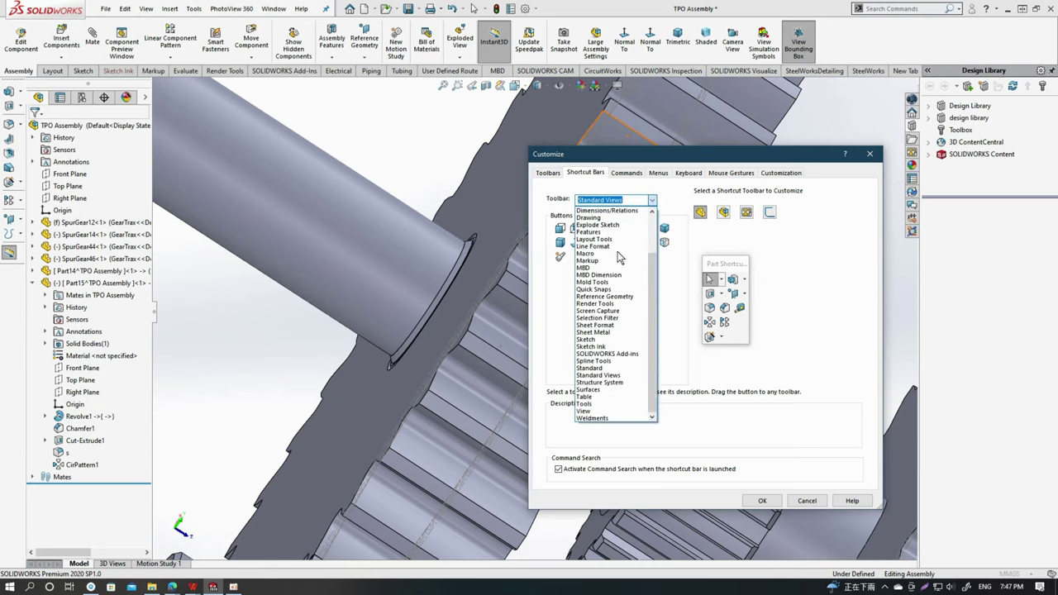
pyautogui.click(610, 371)
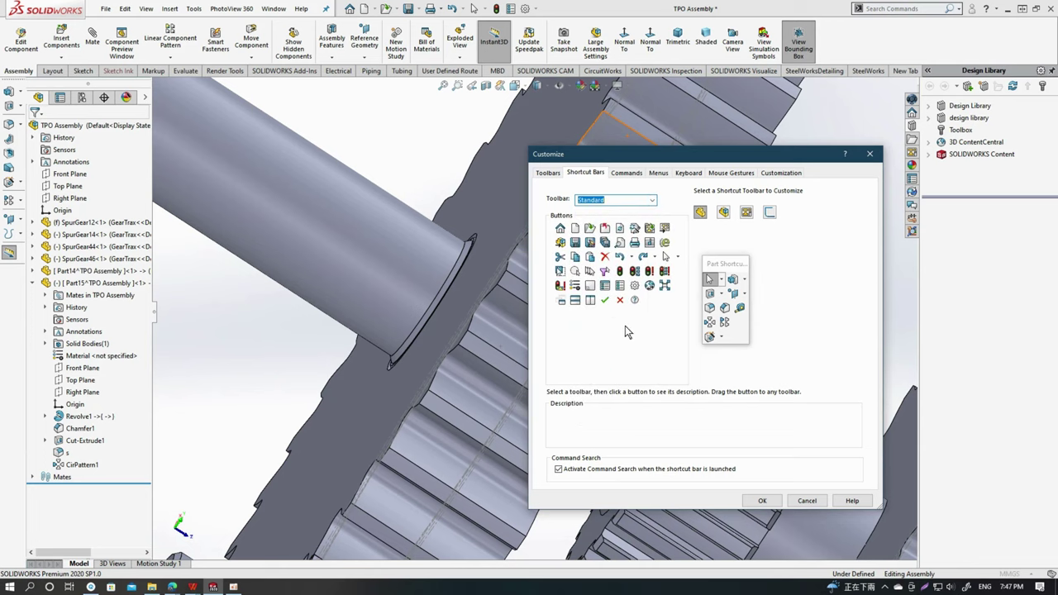
# List the View, then Explode Sketch, then Features toolbar commands.
pyautogui.click(651, 200)
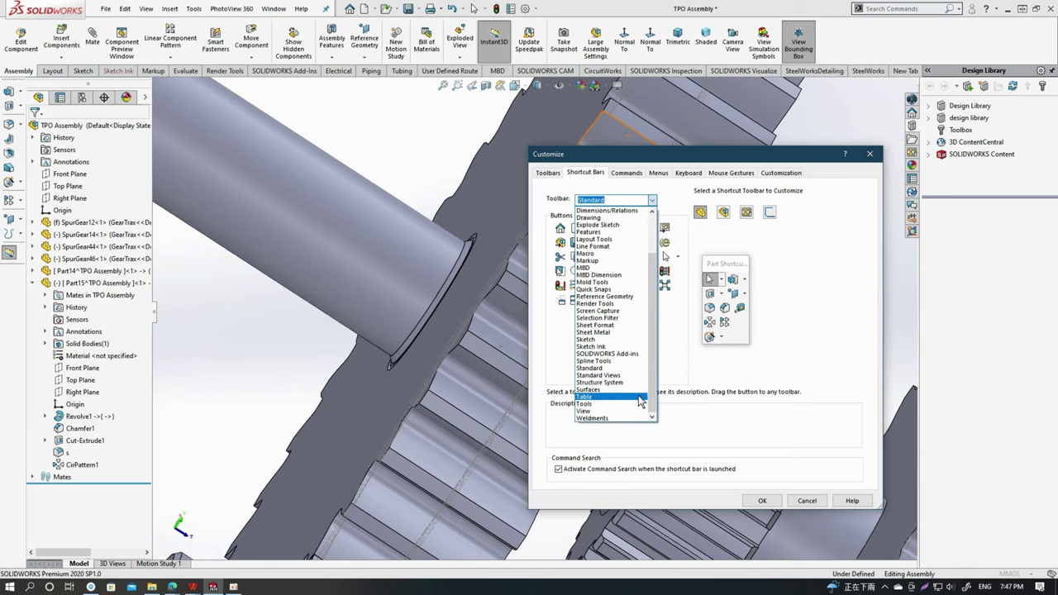
pyautogui.click(616, 411)
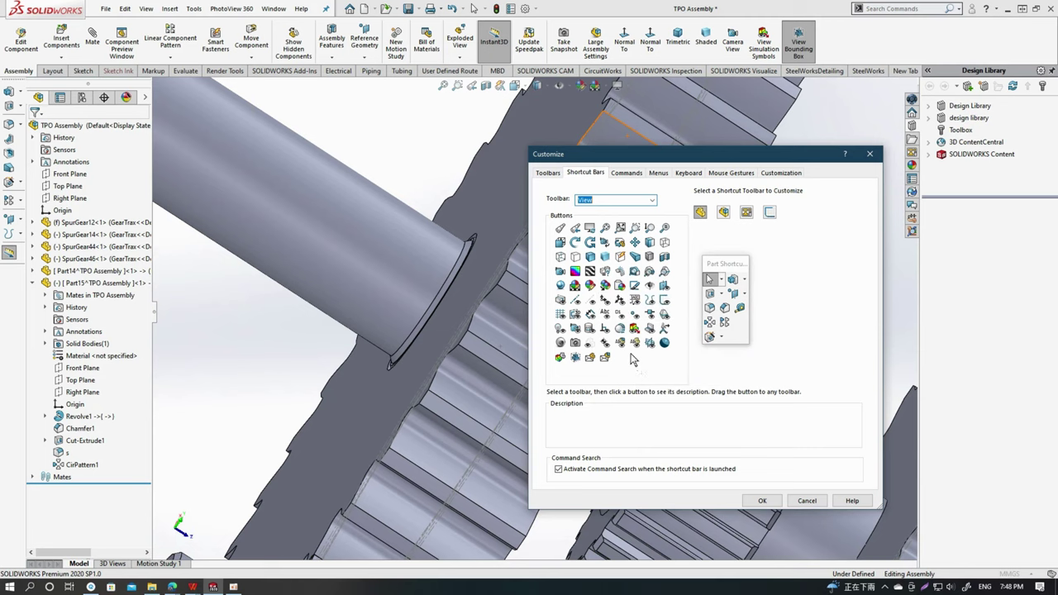
pyautogui.click(651, 200)
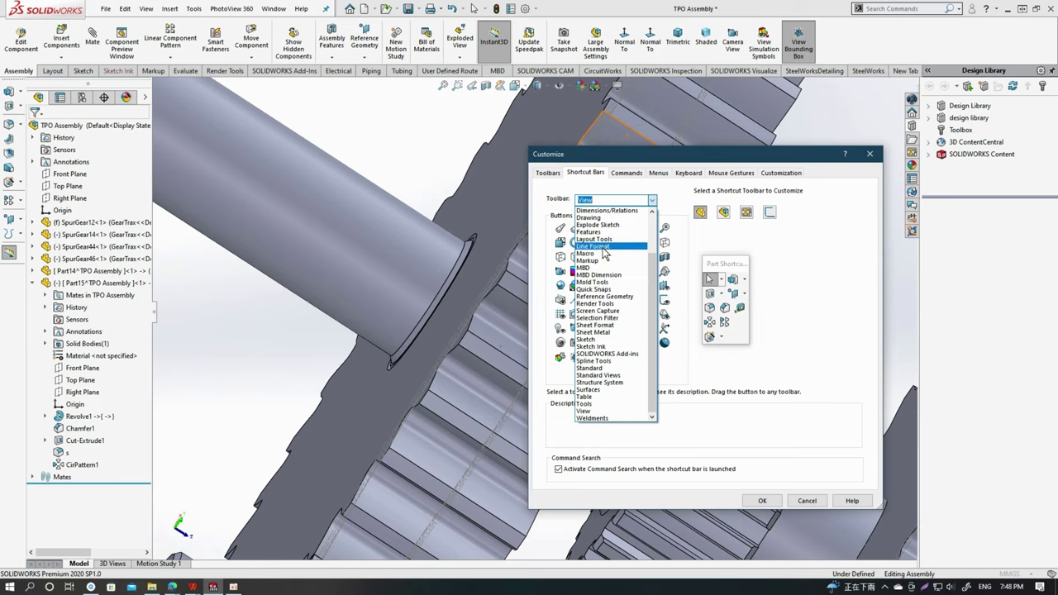
pyautogui.click(600, 225)
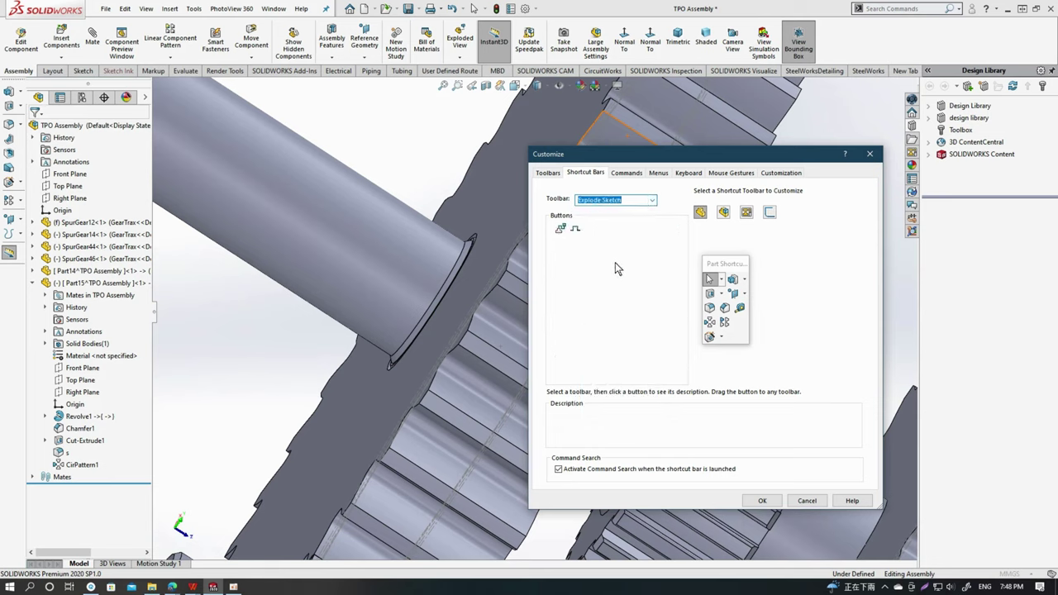
pyautogui.click(652, 200)
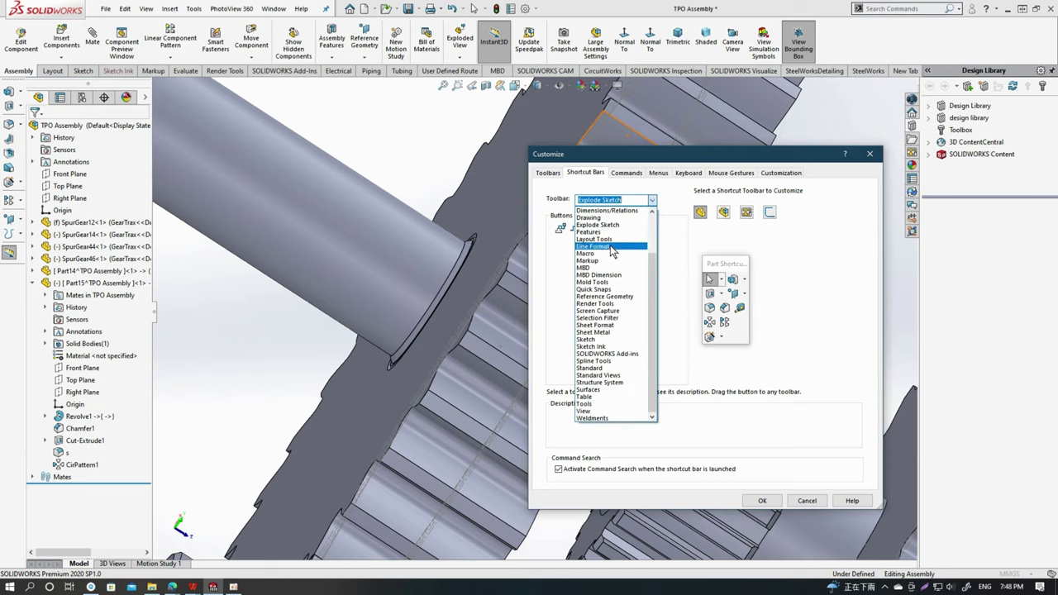
pyautogui.click(611, 234)
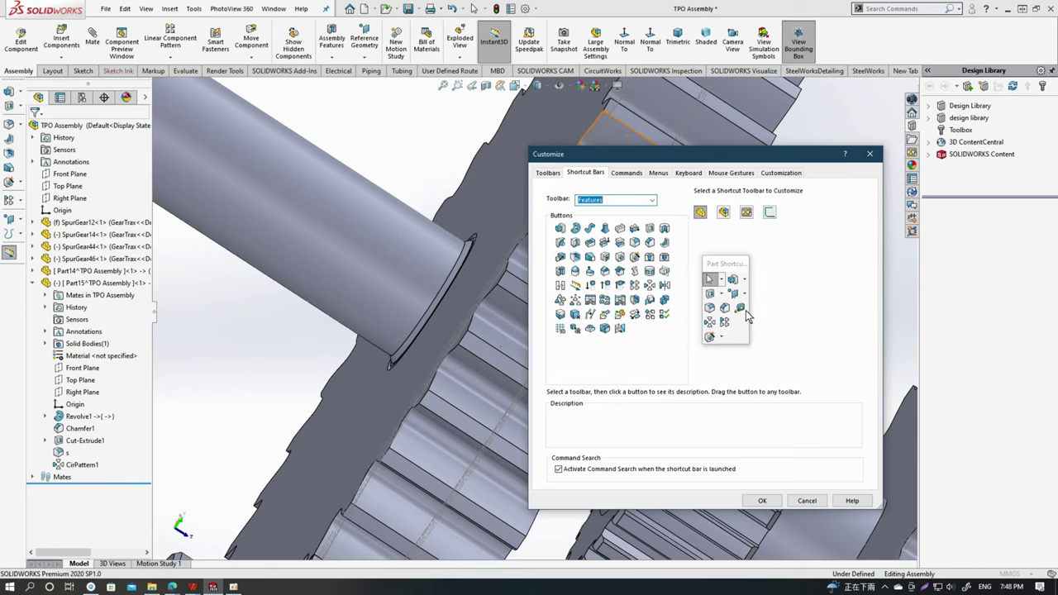
# Drag Measure off the Part shortcut bar, then list Sketch and Explode Sketch commands.
pyautogui.moveTo(746, 315)
pyautogui.mouseDown()
pyautogui.moveTo(722, 393)
pyautogui.moveTo(658, 354)
pyautogui.mouseUp()
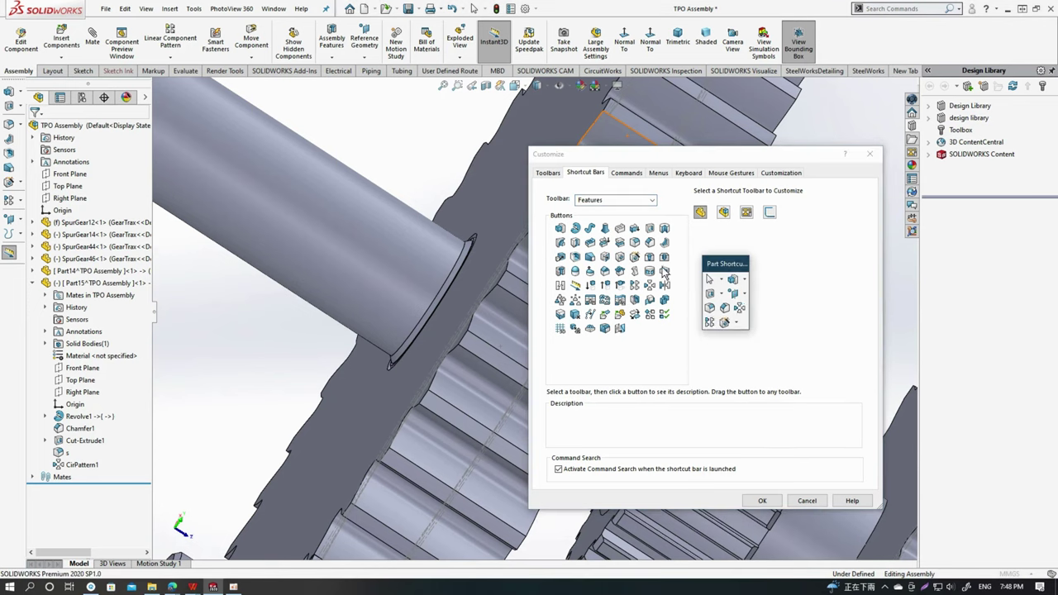
pyautogui.click(650, 203)
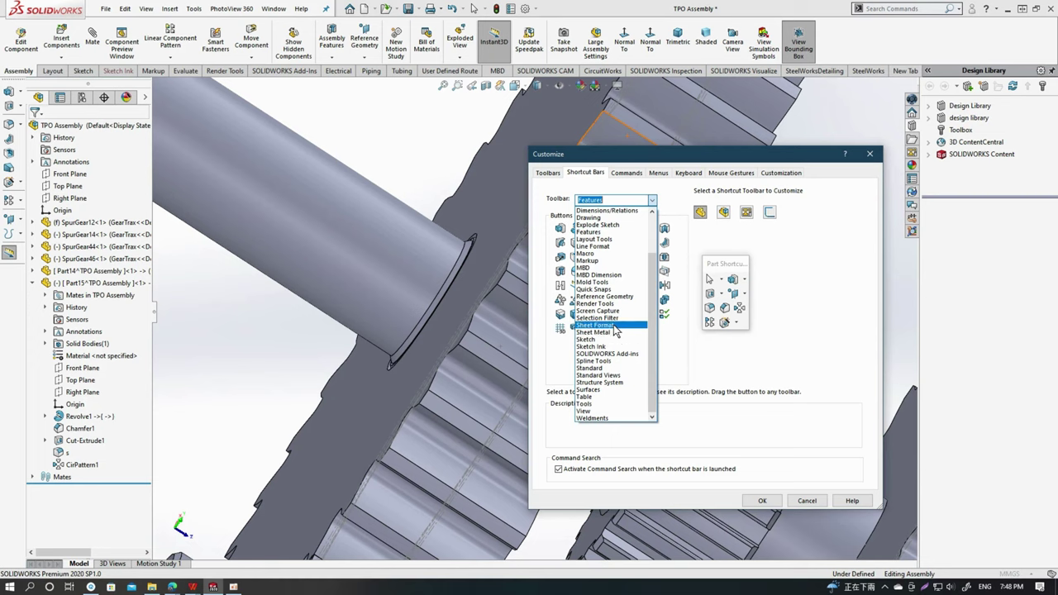
pyautogui.click(615, 339)
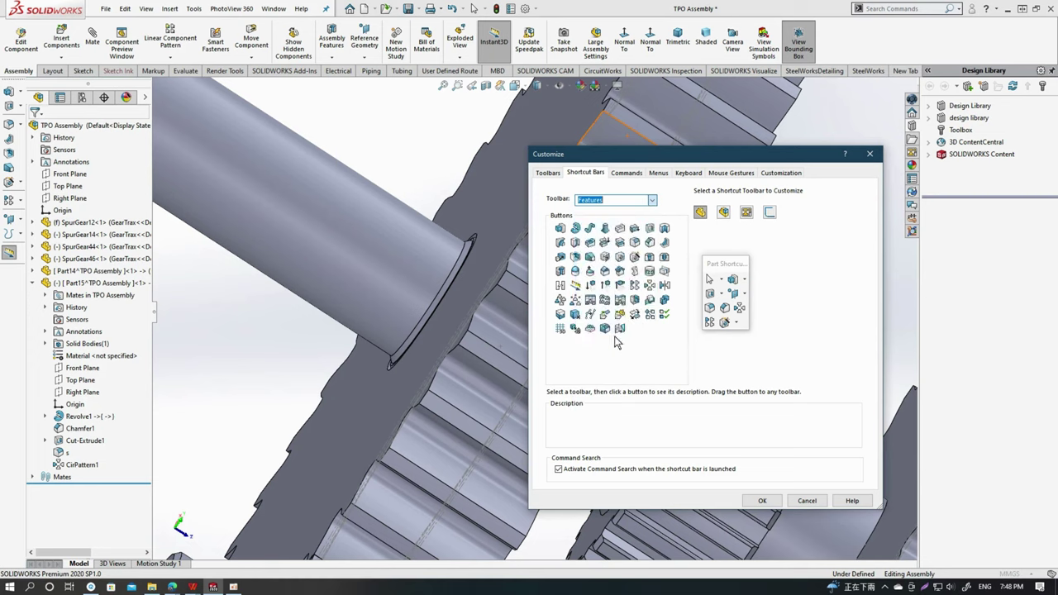
pyautogui.click(658, 202)
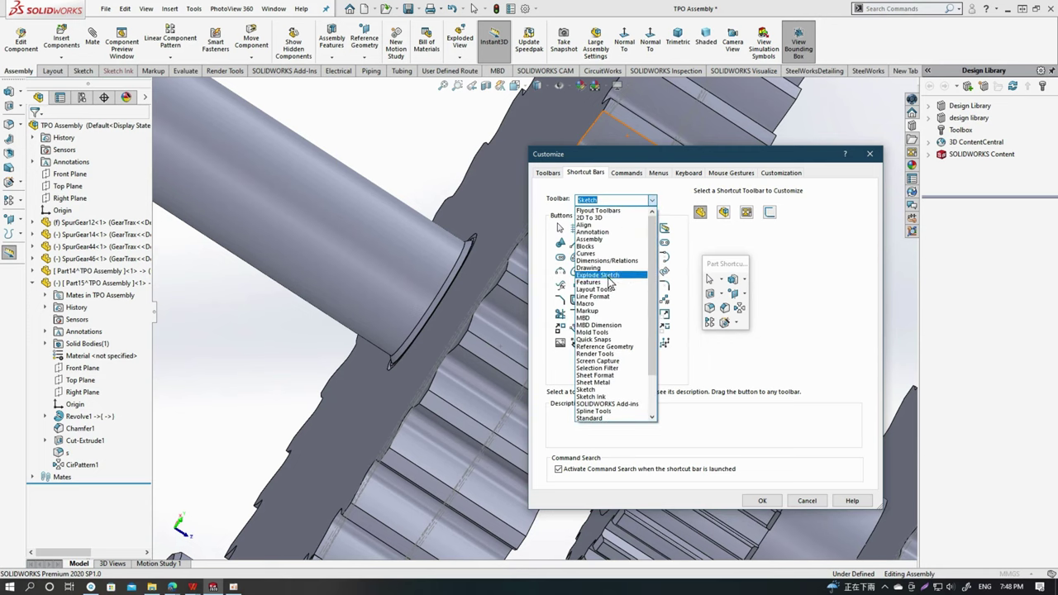
pyautogui.click(610, 282)
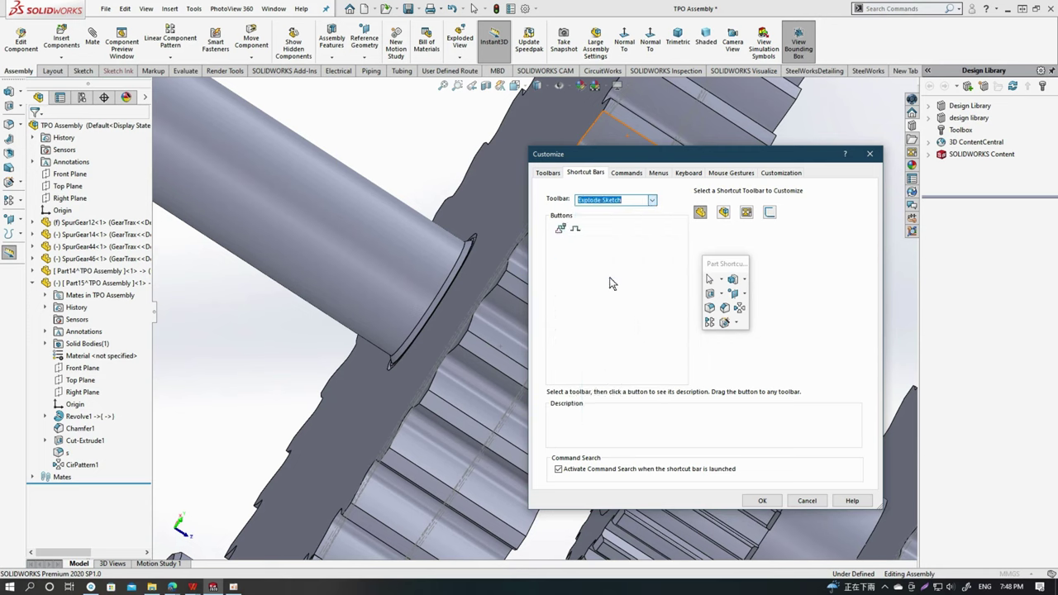
# Switch the Toolbar list to the Flyout Toolbars commands.
pyautogui.click(638, 201)
pyautogui.click(652, 201)
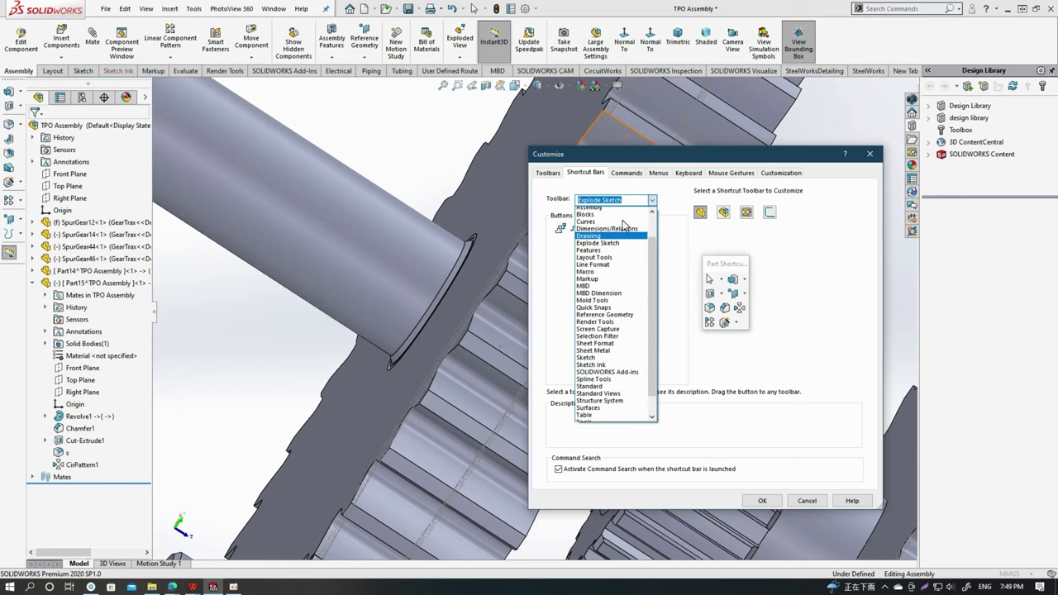
pyautogui.scroll(5, 621, 248)
pyautogui.click(621, 211)
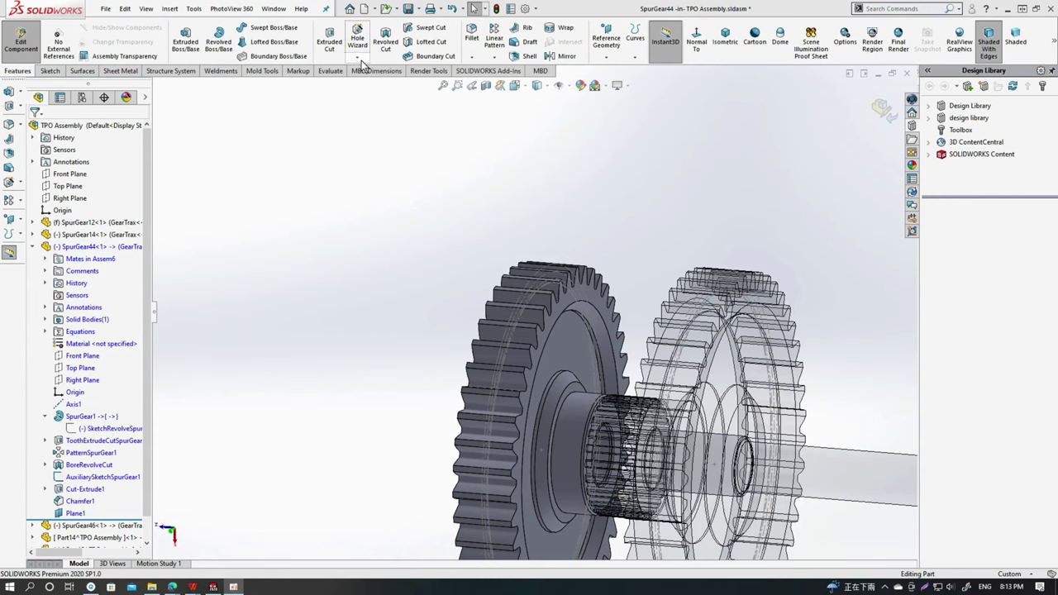
# Mirror Cut-Extrude1 and Chamfer1 about Plane1 with Geometry Pattern checked, creating Mirror1.
pyautogui.click(556, 61)
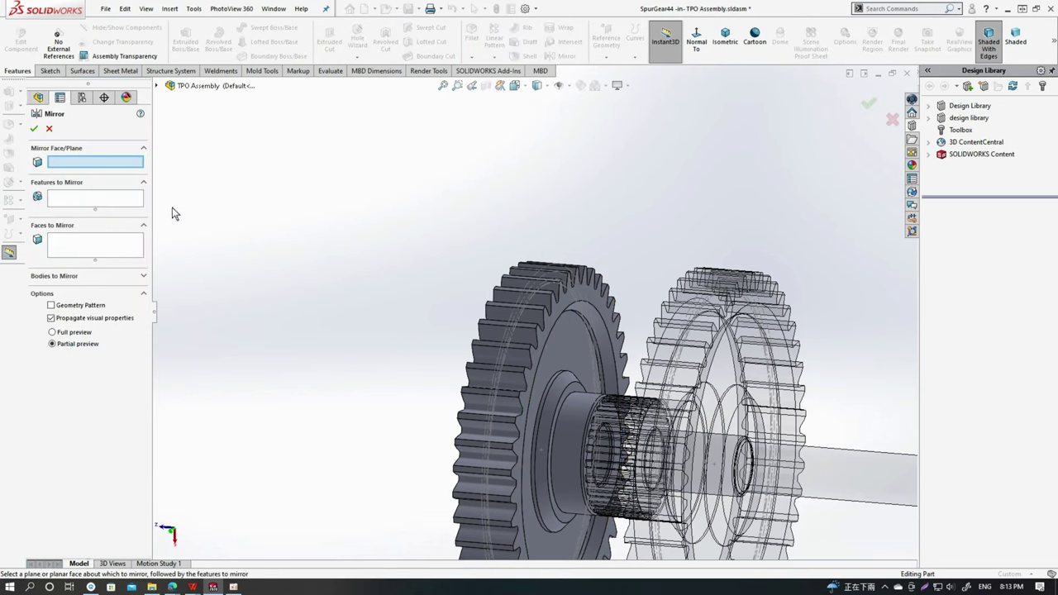
pyautogui.click(158, 86)
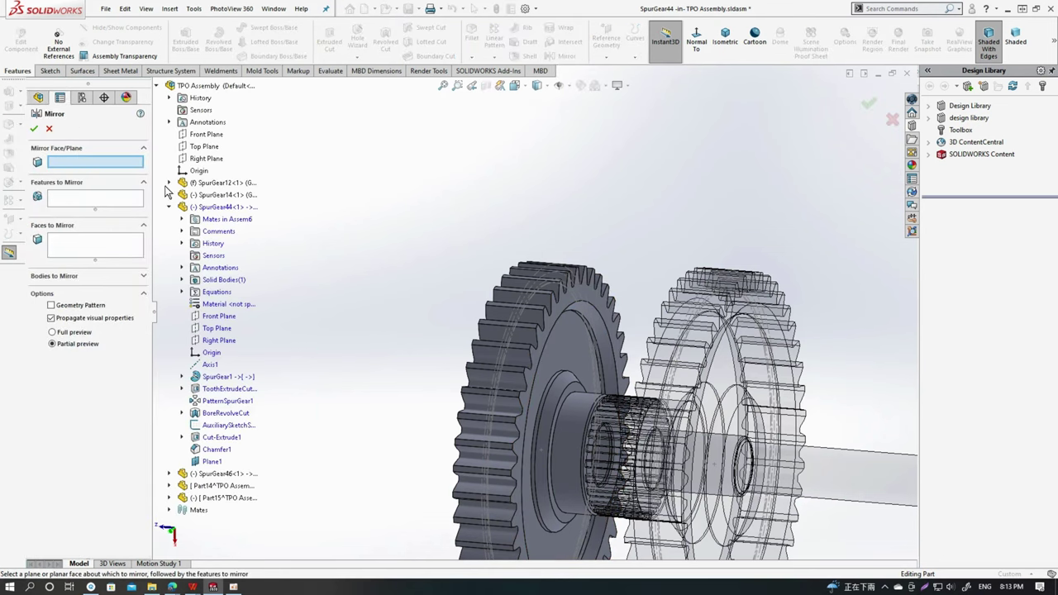
pyautogui.click(212, 462)
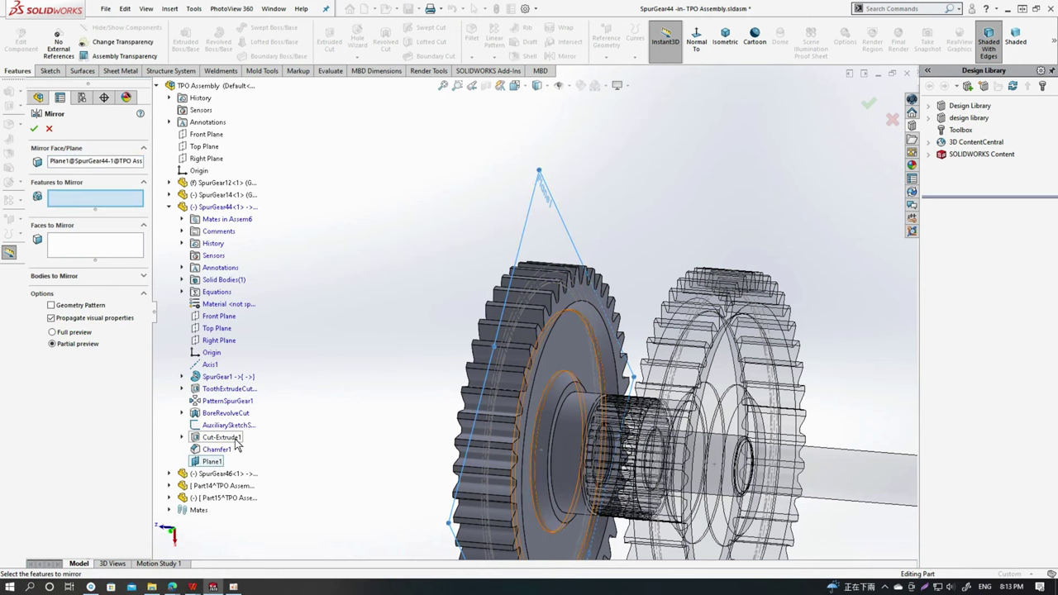
pyautogui.click(238, 445)
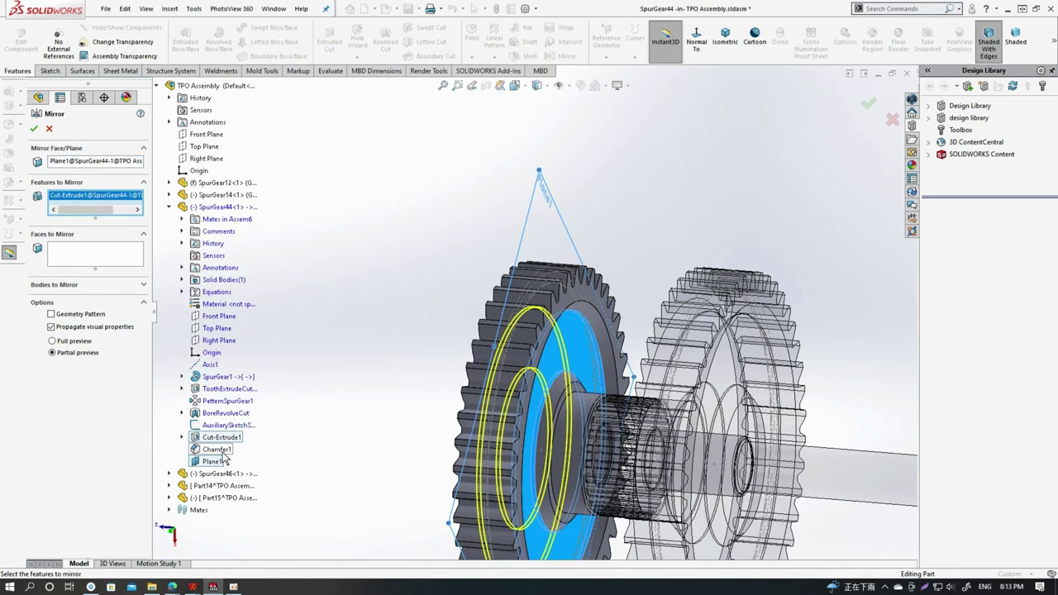
pyautogui.click(217, 448)
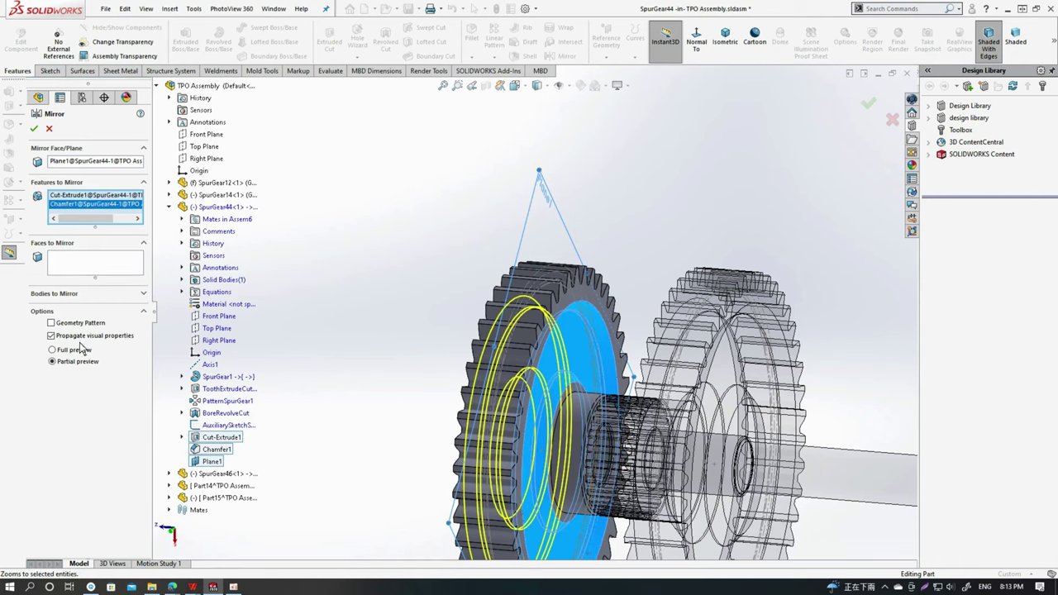
pyautogui.click(74, 323)
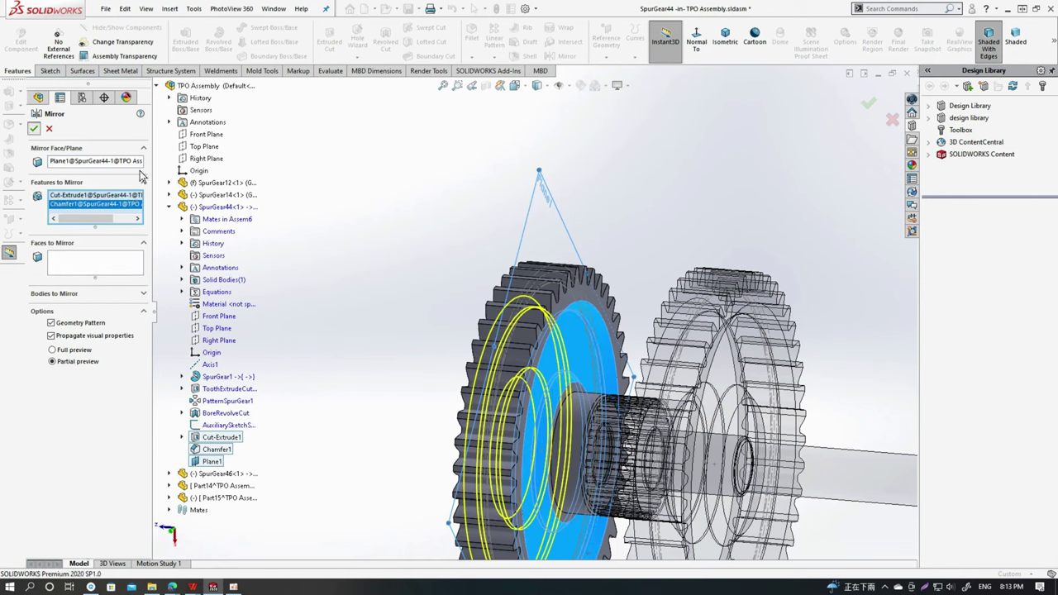
pyautogui.press('Return')
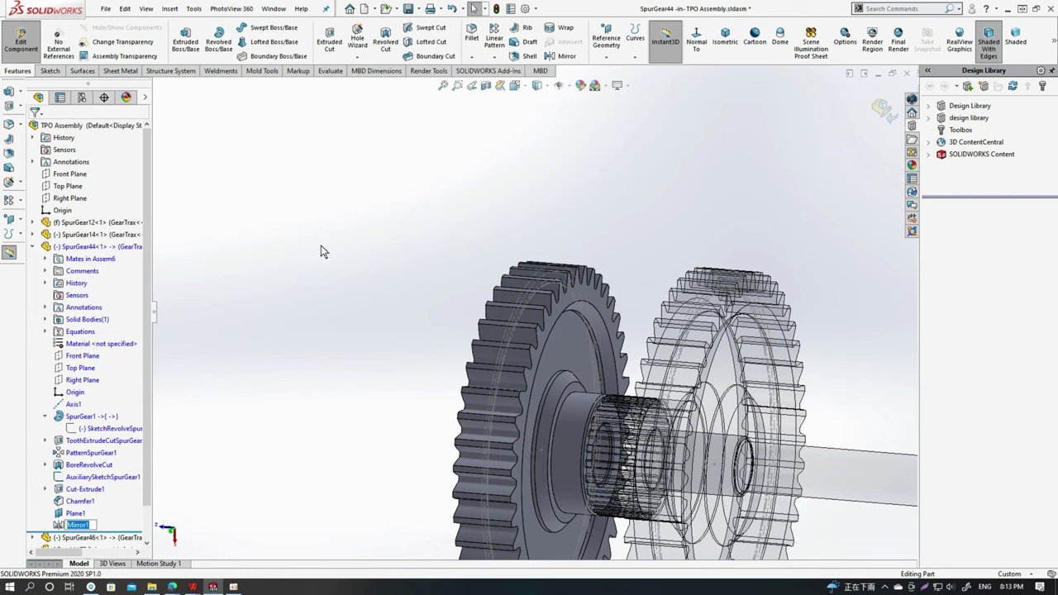
# Exit SpurGear44's in-context edit and orbit the TPO Assembly to a side-on view.
pyautogui.click(321, 246)
pyautogui.moveTo(320, 246); pyautogui.dragTo(457, 364, button='middle')
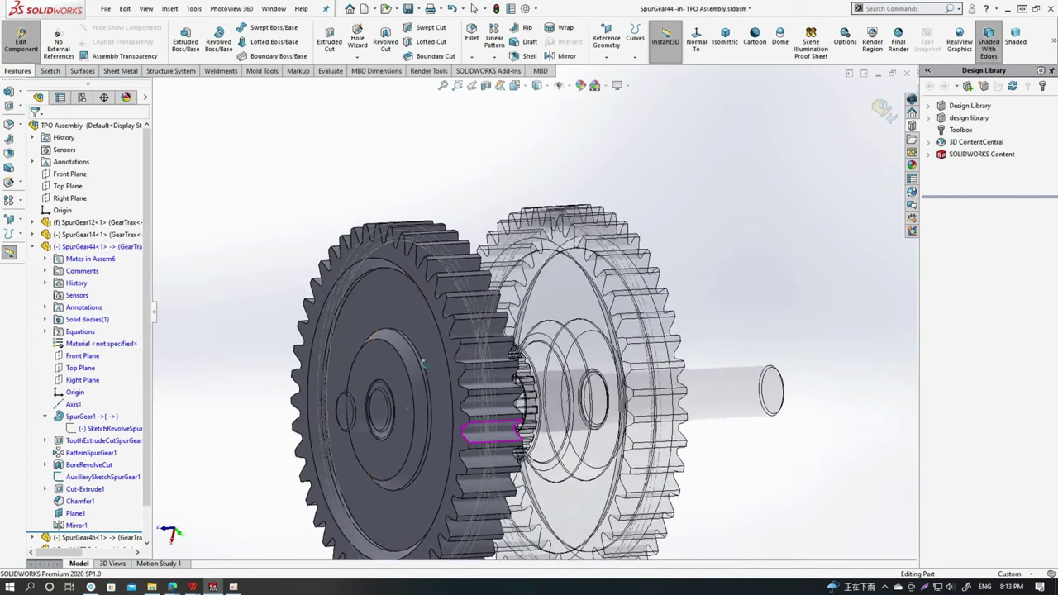
pyautogui.click(881, 109)
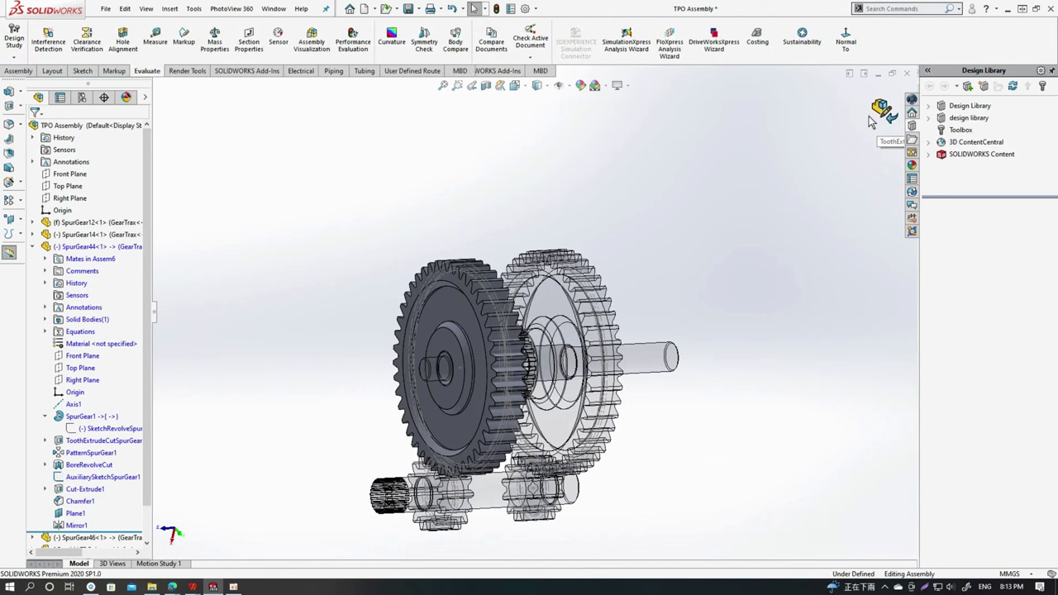
pyautogui.moveTo(730, 256)
pyautogui.mouseDown(button='middle')
pyautogui.moveTo(662, 279)
pyautogui.moveTo(513, 405)
pyautogui.moveTo(591, 276)
pyautogui.moveTo(1020, 420)
pyautogui.mouseUp(button='middle')
pyautogui.scroll(-5, 513, 404)
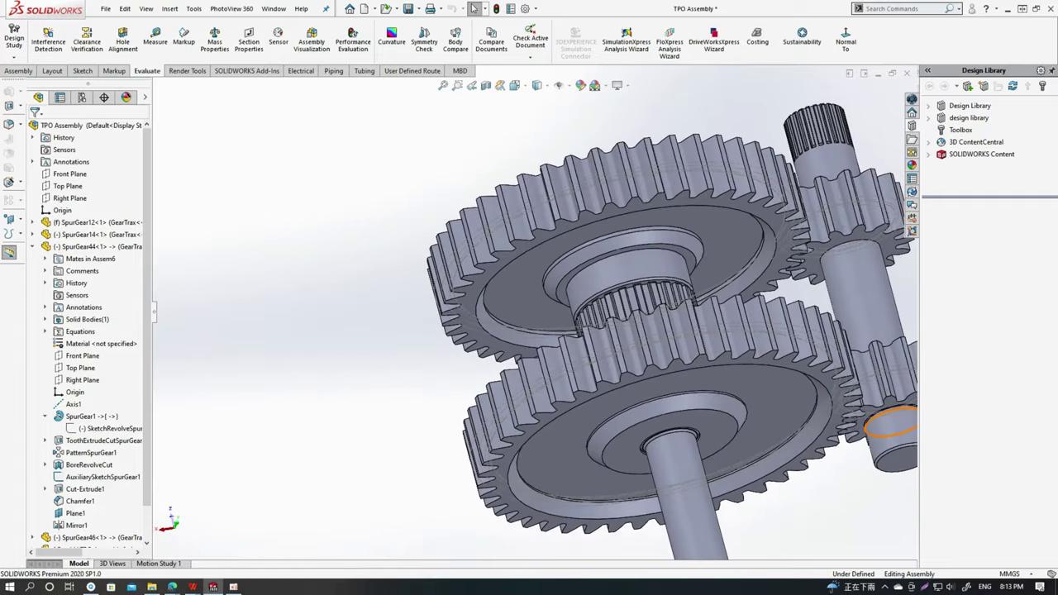